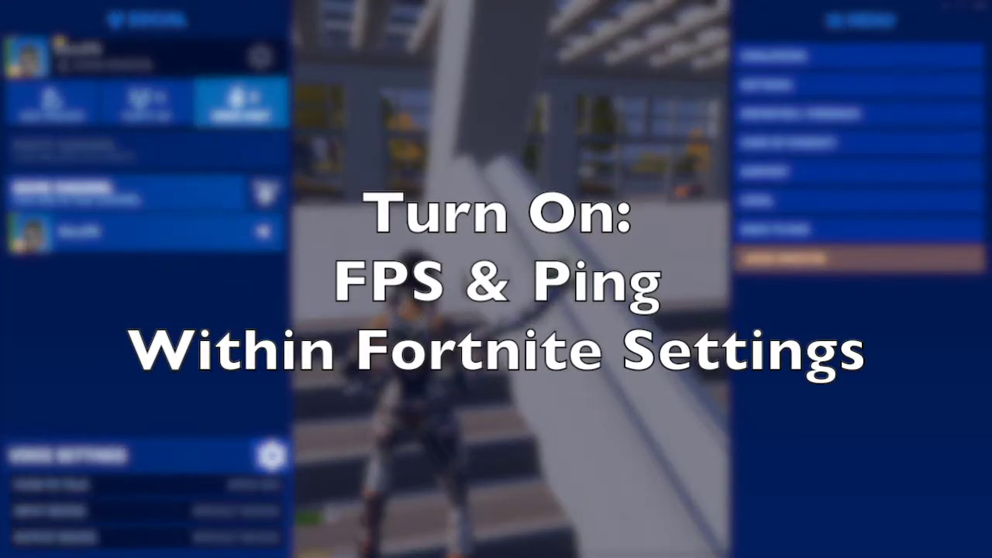
- Turn on Net Debug Stats in Fortnite's Game UI settings and apply the change
key("Escape")
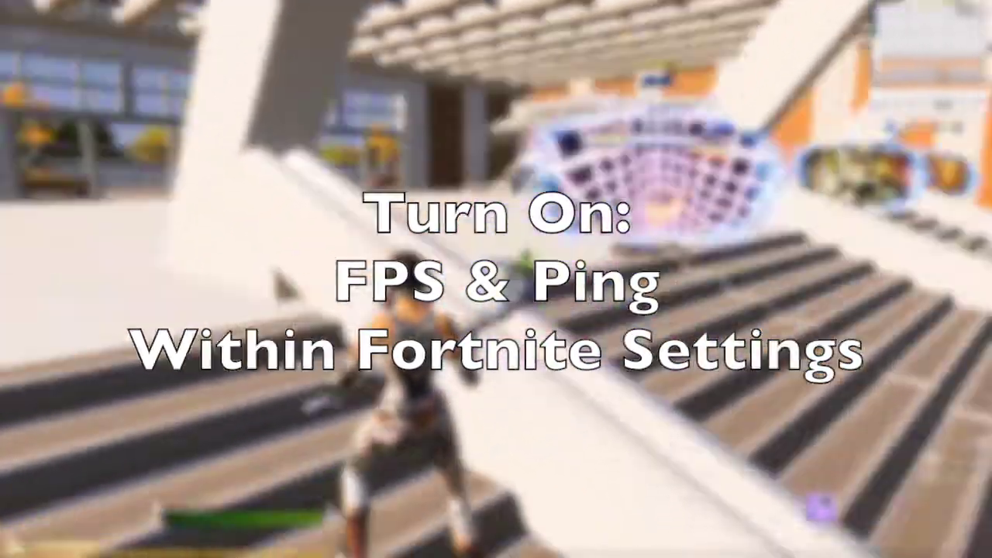
key("Escape")
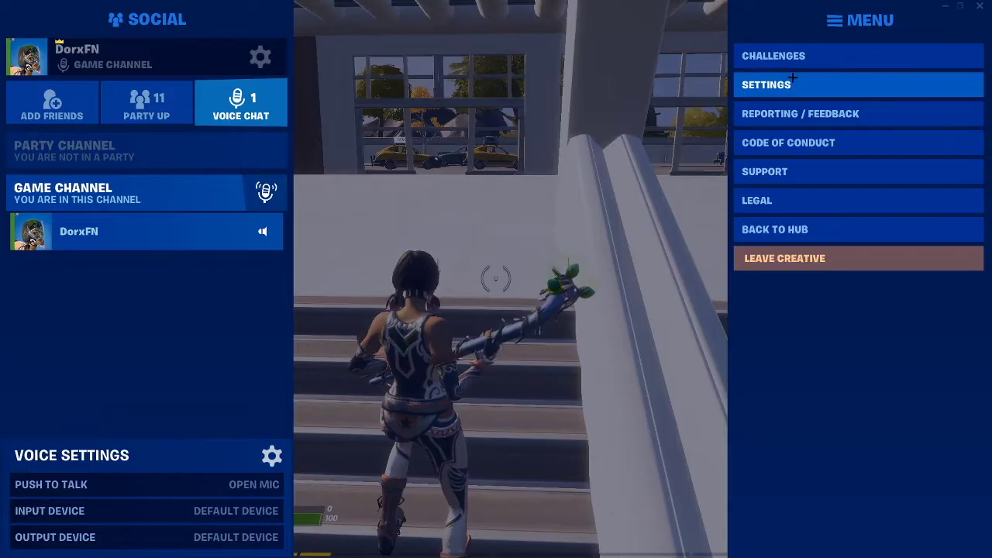
left_click(779, 82)
left_click(401, 21)
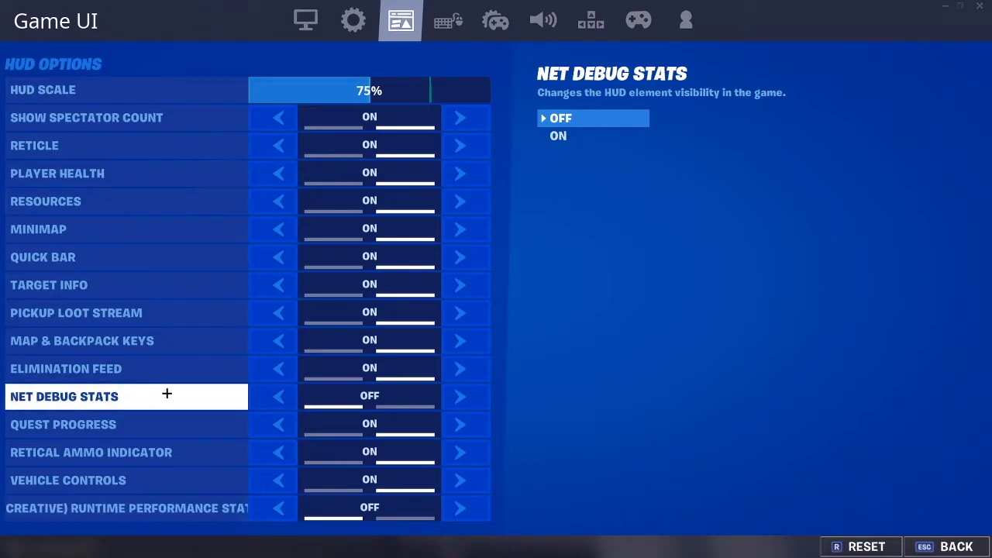
left_click(460, 396)
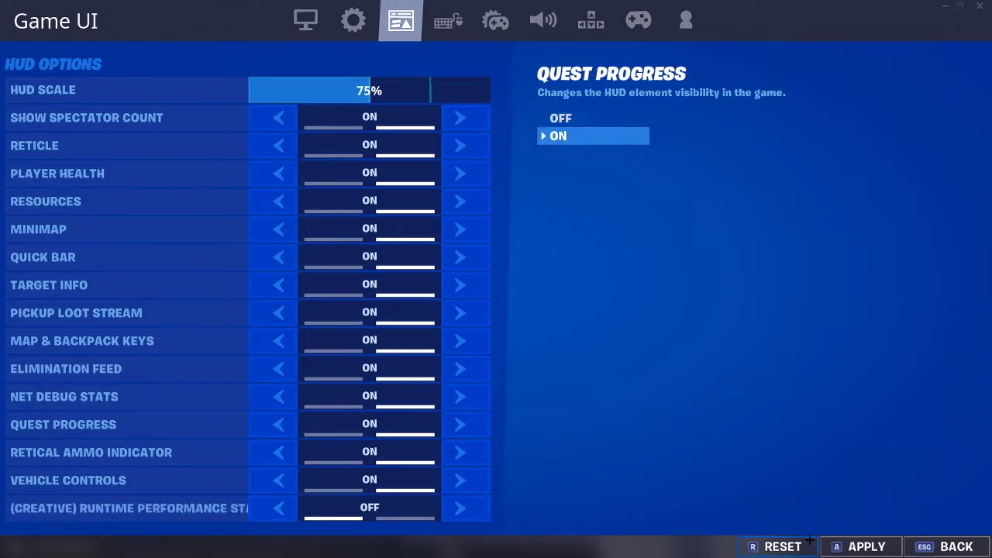
left_click(854, 547)
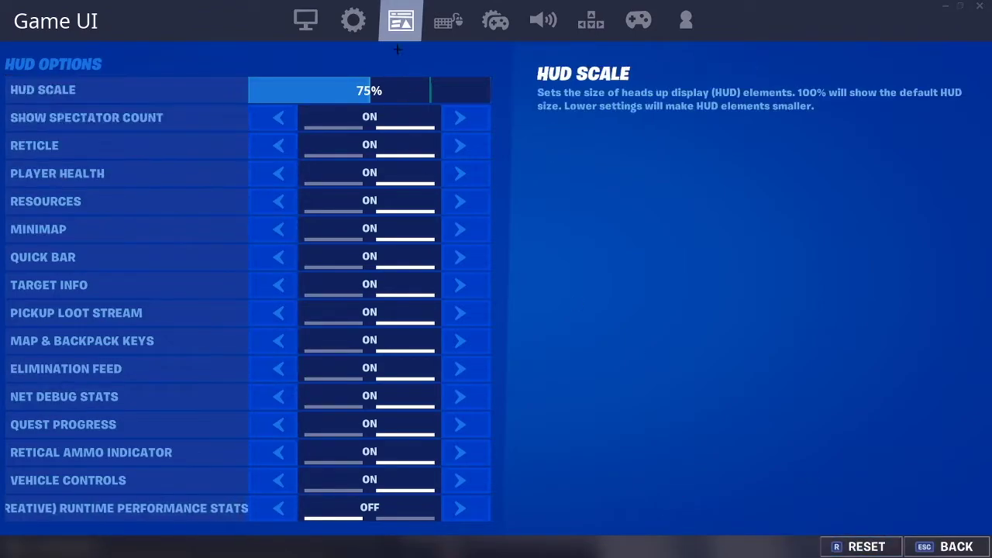
- Turn on Show FPS in the advanced graphics section of the video settings, apply it, and return to the game
left_click(305, 20)
scroll(310, 372, "down", 2)
scroll(310, 395, "down", 4)
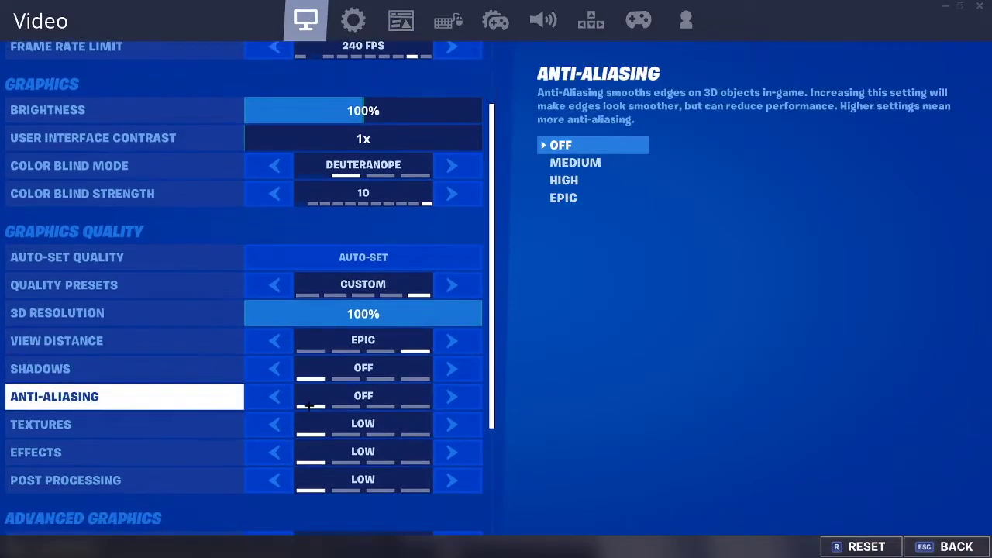
scroll(293, 505, "down", 1)
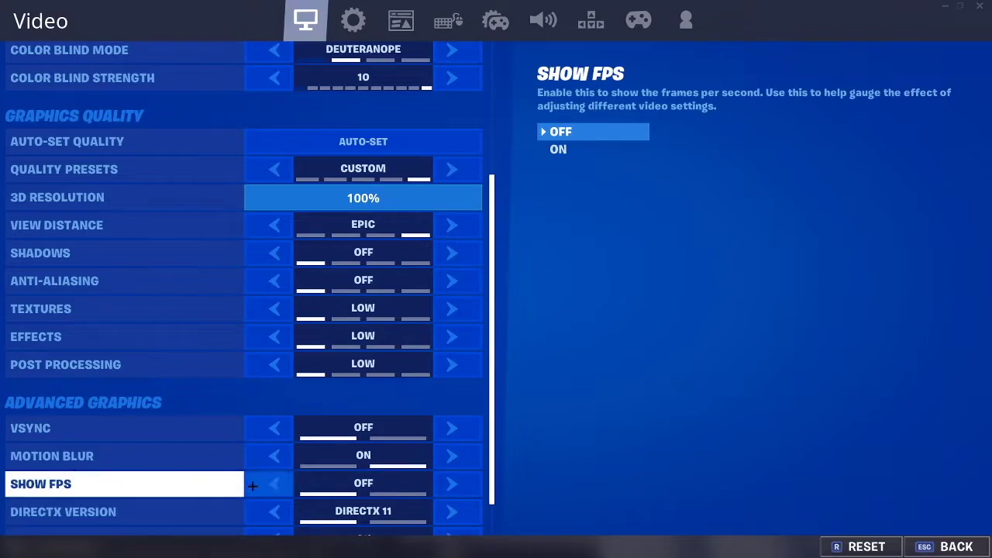
left_click(464, 480)
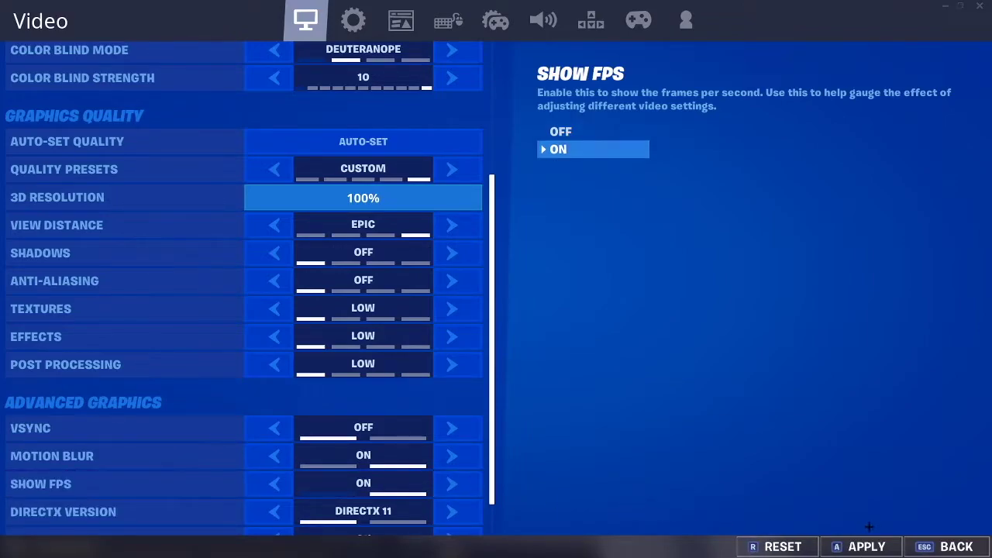
left_click(862, 542)
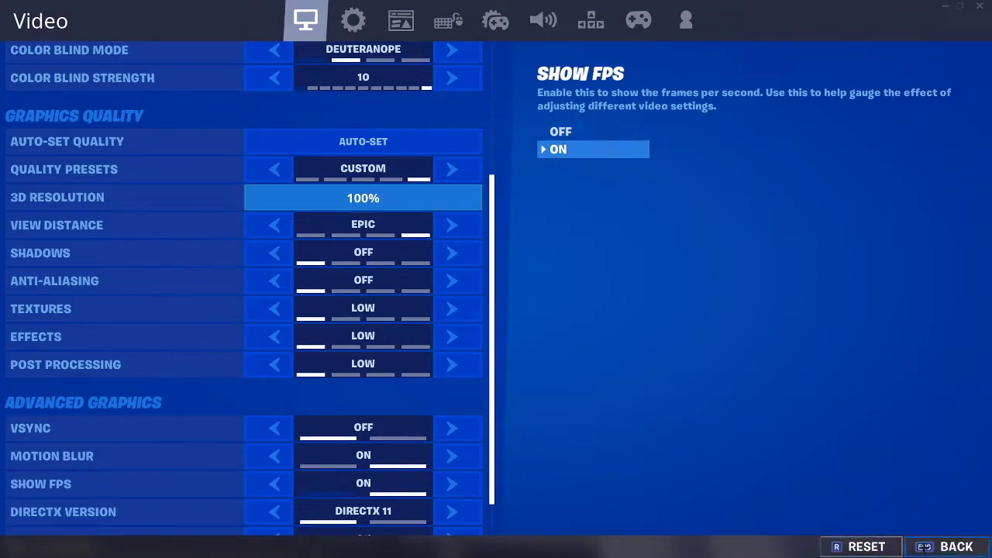
left_click(918, 547)
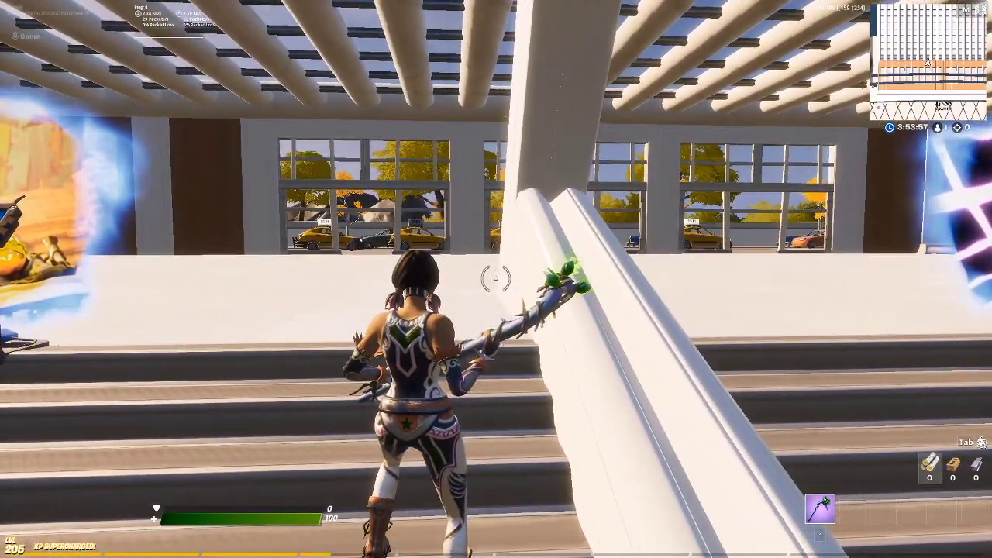
key("Escape")
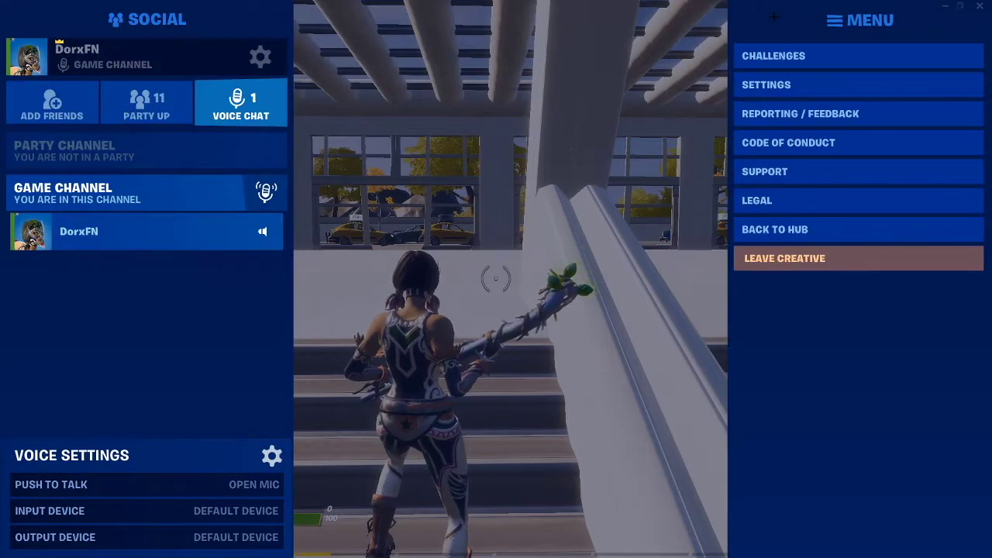
key("Escape")
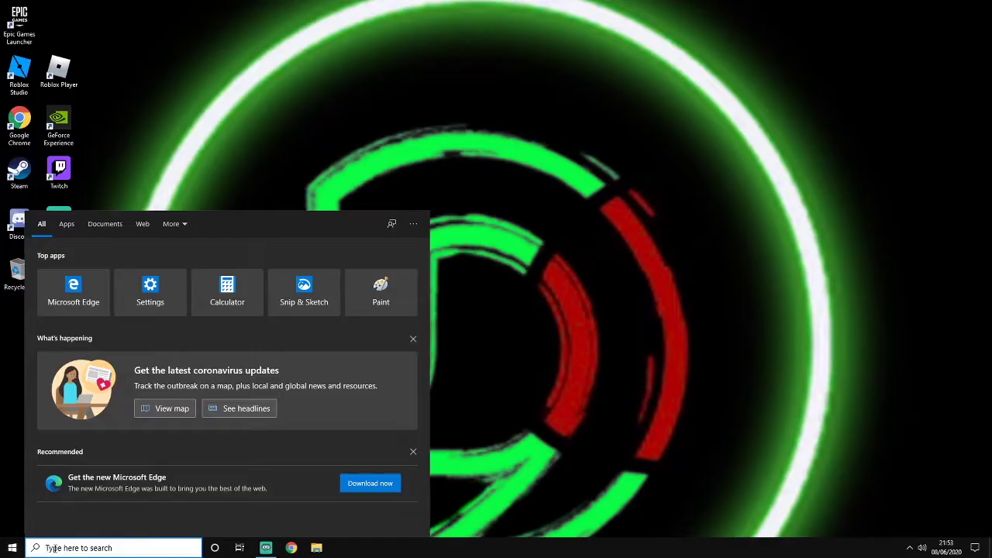
- Switch to the Windows desktop, find This PC through search, and open the advanced system settings from its properties
type("thi")
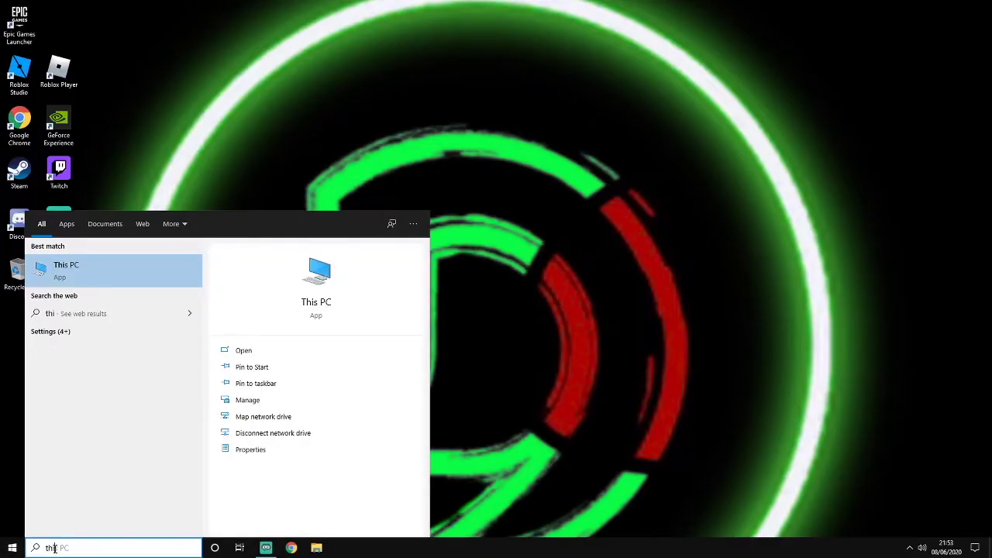
right_click(73, 268)
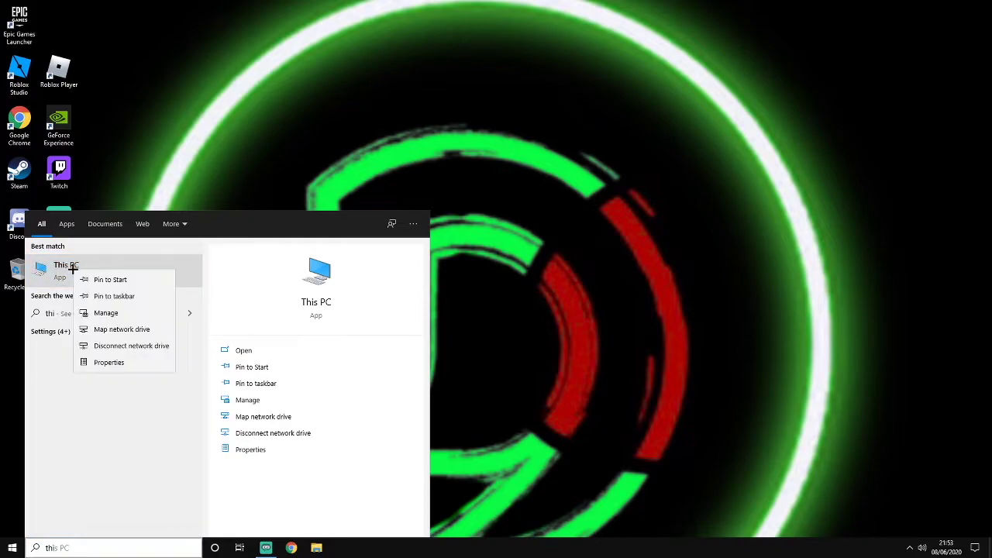
left_click(104, 362)
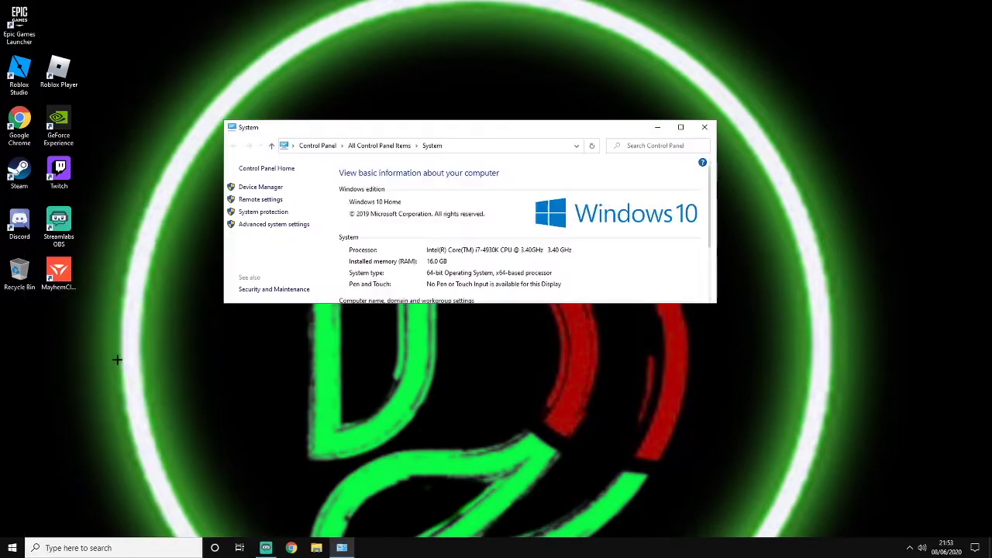
left_click(279, 225)
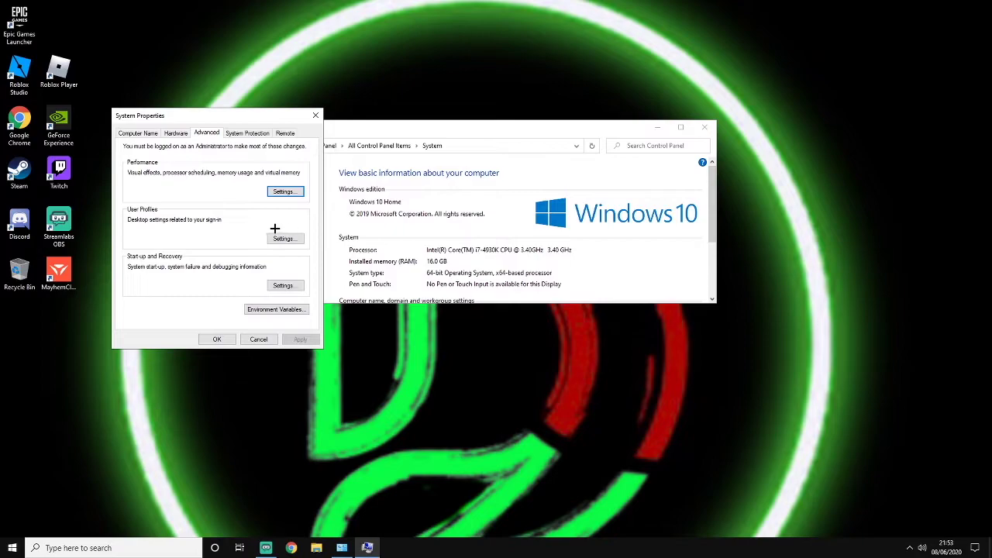
- Turn on system protection for Local Disk (C:) with a maximum disk usage of 5%
left_click(244, 134)
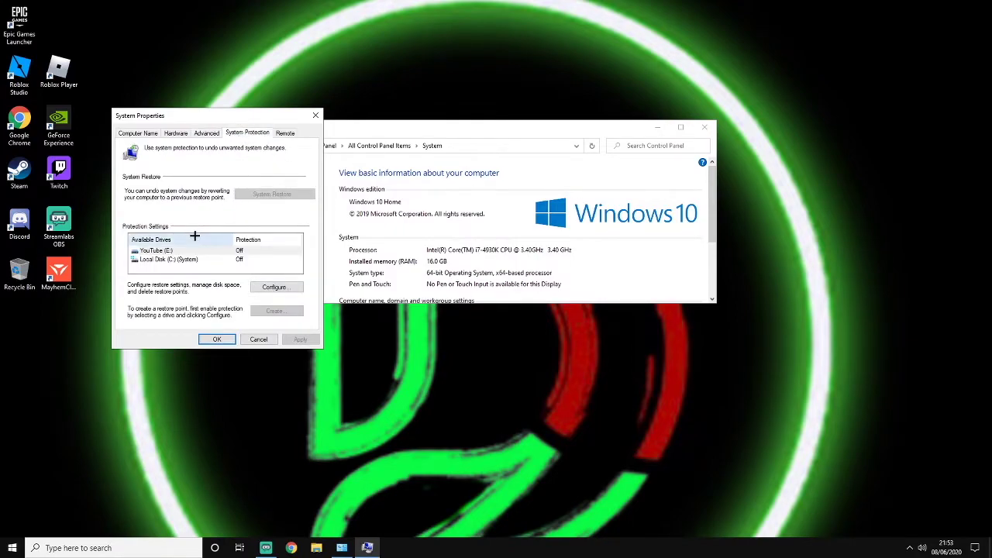
left_click(153, 261)
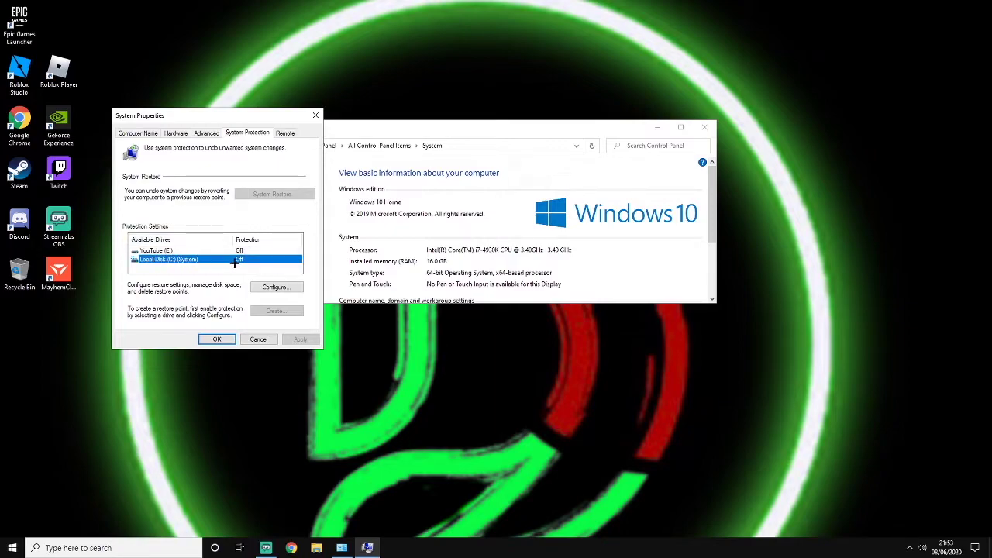
left_click(271, 286)
left_click(163, 190)
left_click_drag(209, 296, 212, 298)
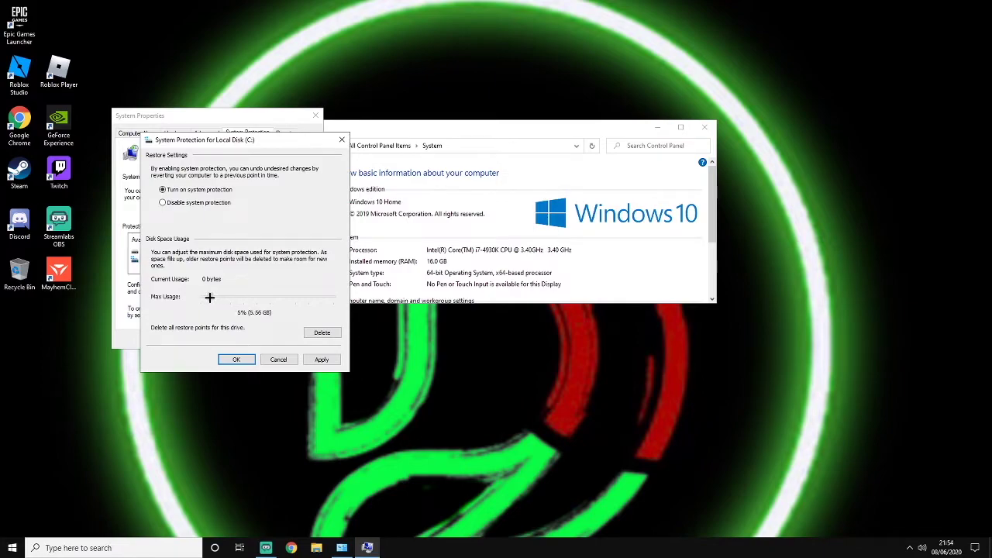
left_click(322, 359)
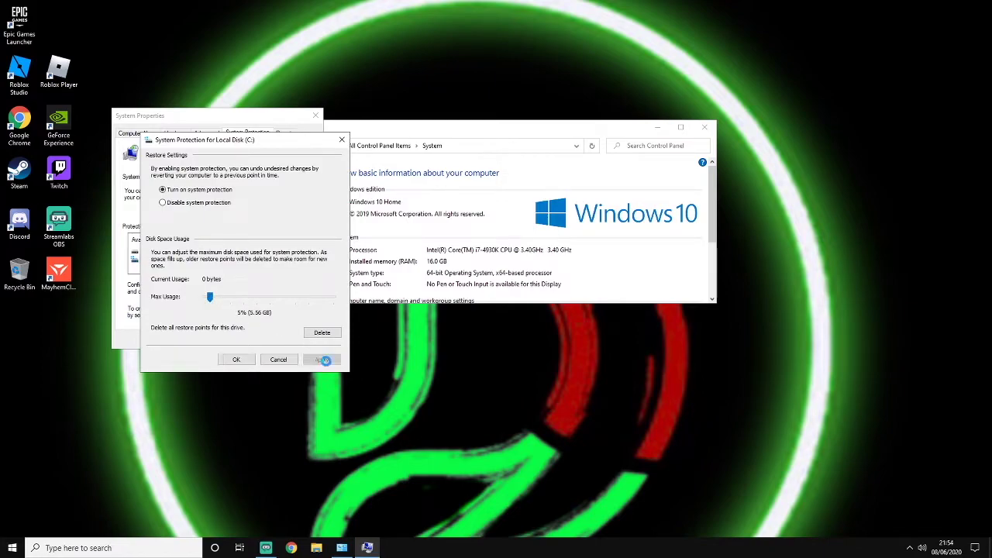
left_click(235, 360)
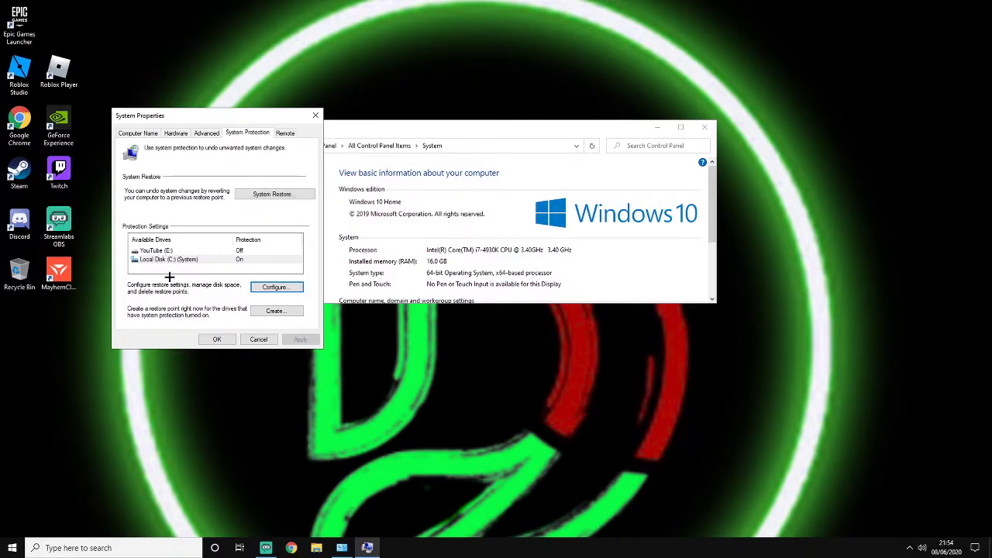
- Create a restore point described as 07-06-2020 and close the system windows
left_click(276, 310)
type("07-06-2020")
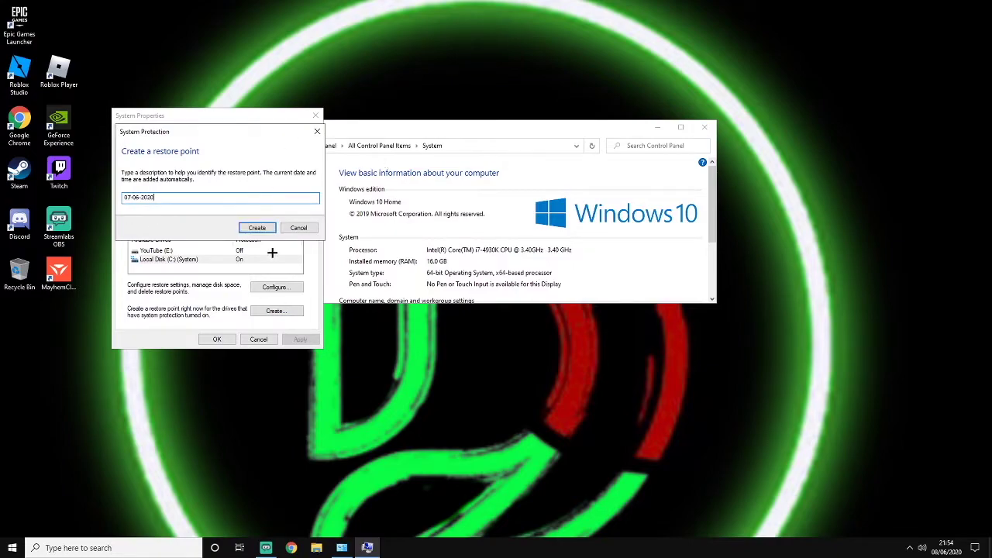
left_click(257, 227)
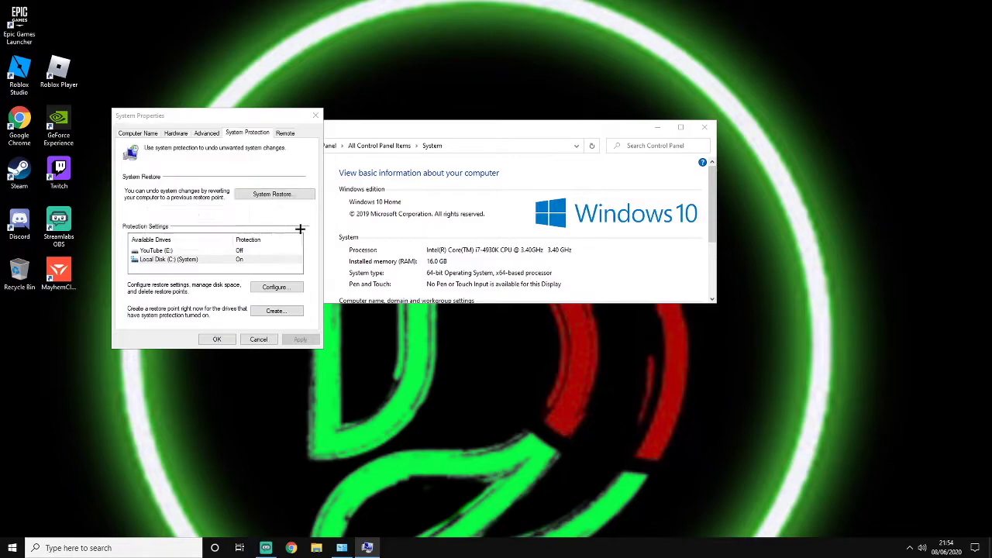
left_click_drag(408, 131, 571, 127)
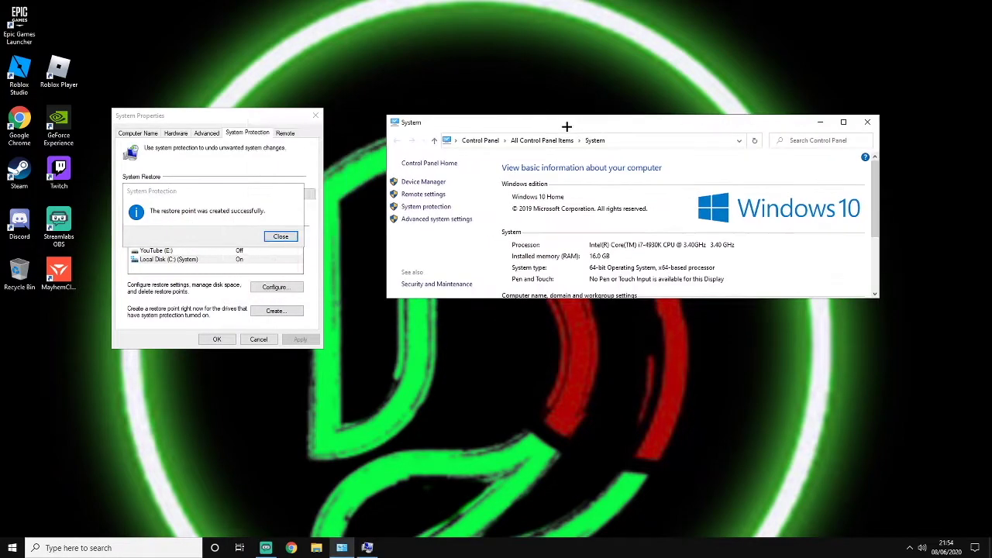
left_click(271, 233)
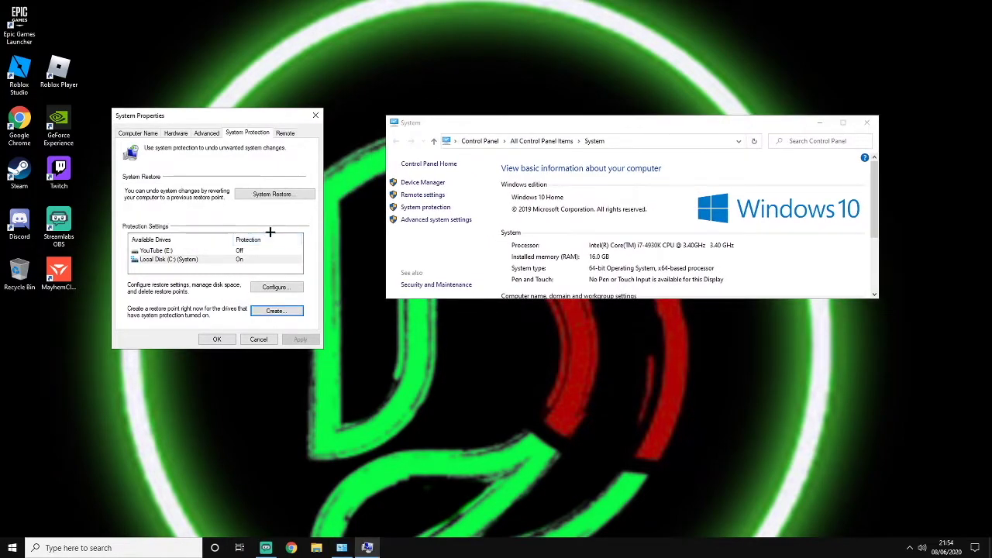
left_click(217, 339)
left_click(866, 122)
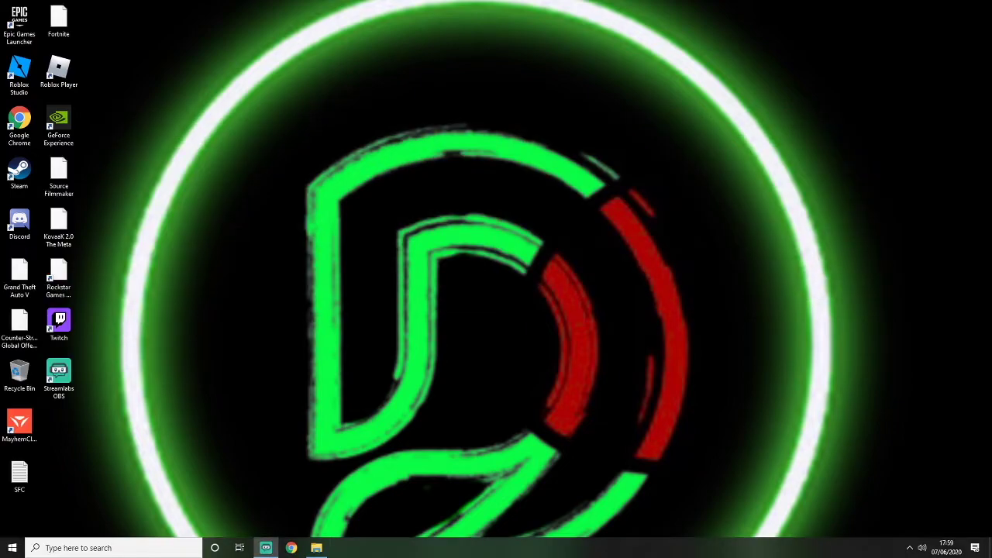
- Open Command Prompt as administrator and run the system file check with sfc /scannow
left_click(116, 547)
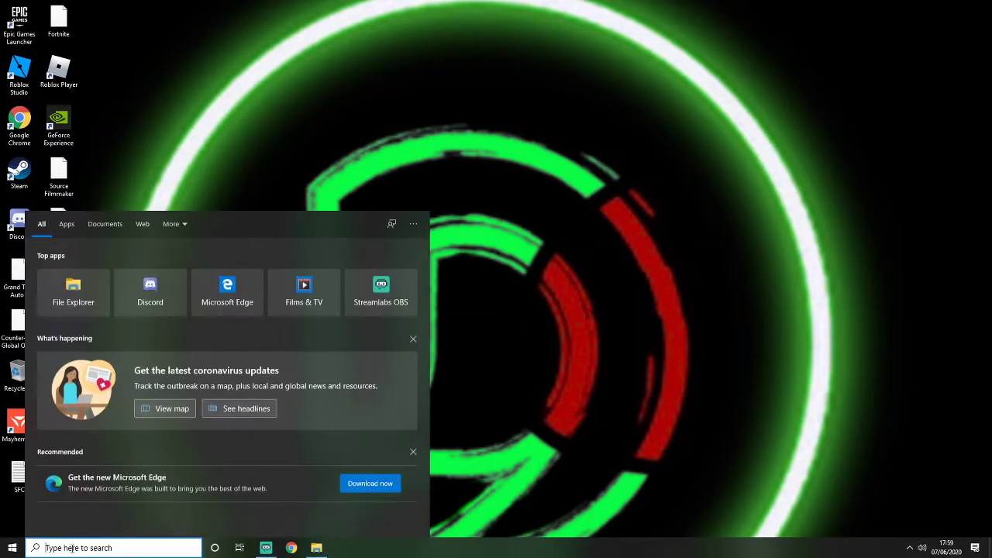
type("cmd")
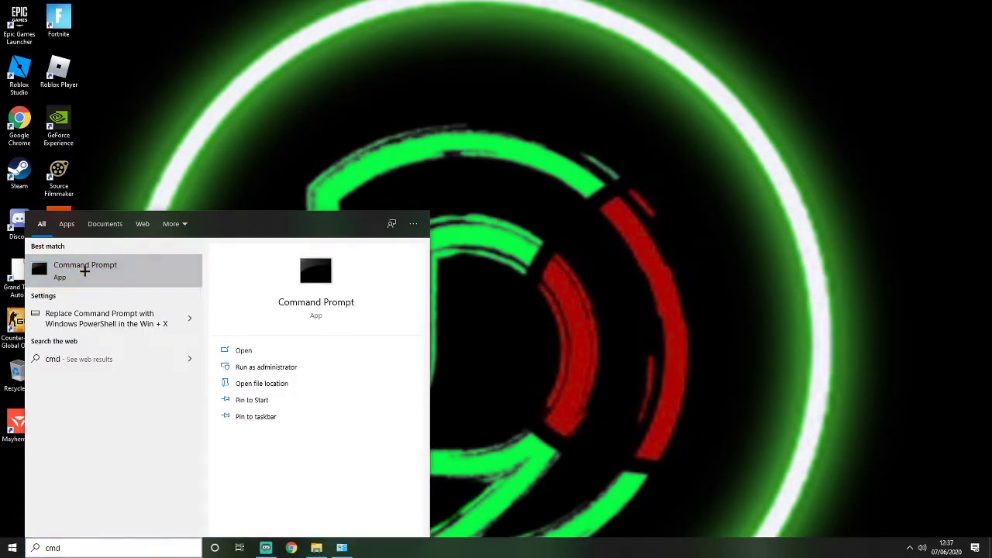
right_click(84, 271)
left_click(104, 281)
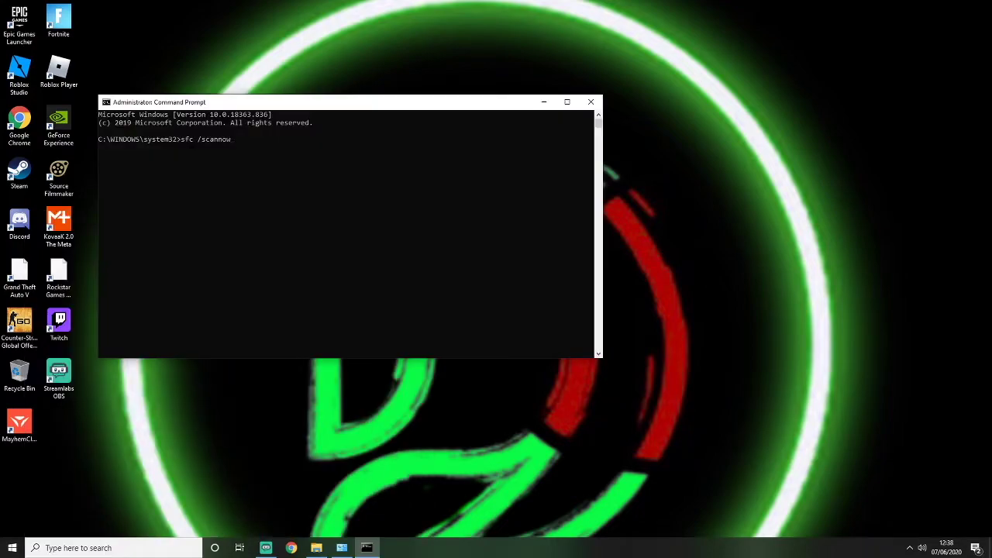
key("Return")
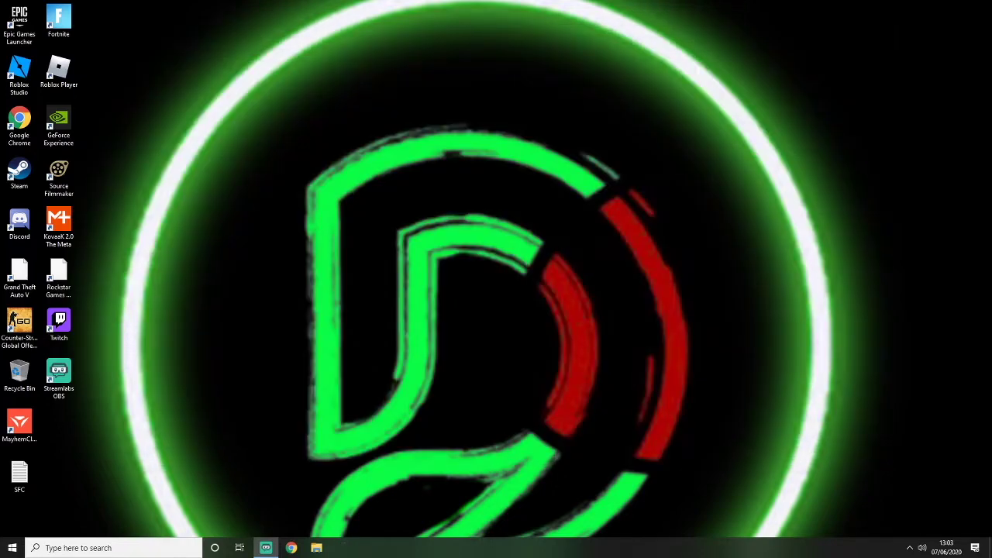
- Open the Programs and Features list from the related settings of Apps & features
right_click(13, 540)
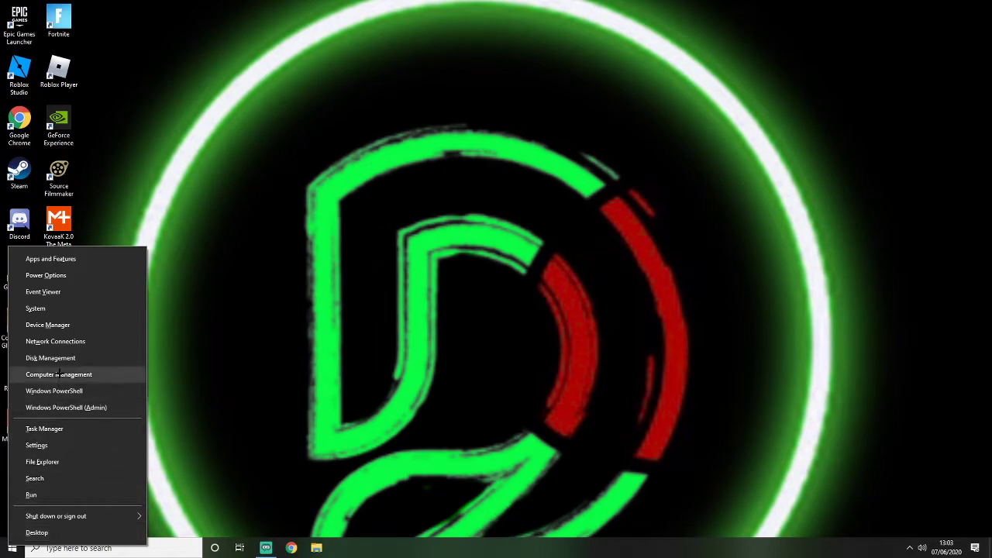
left_click(62, 259)
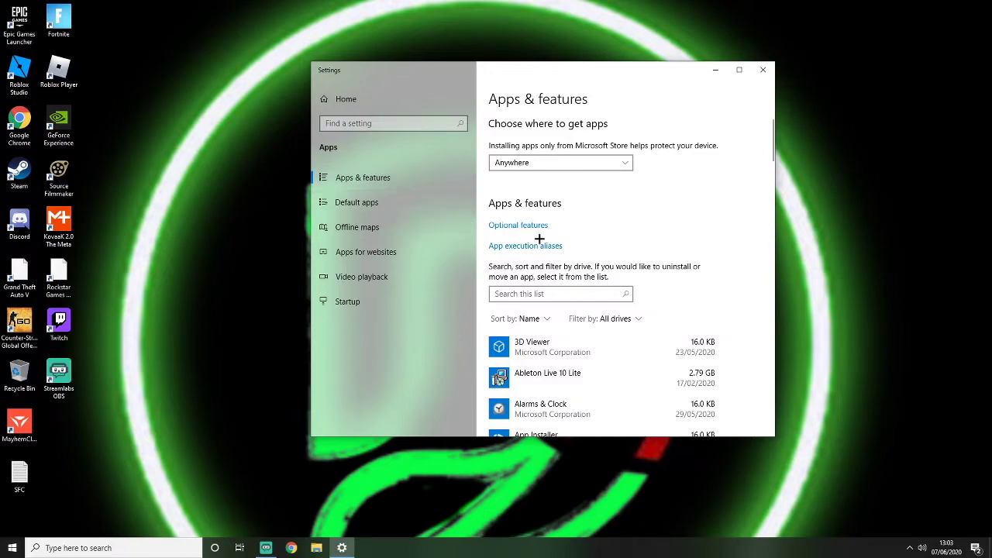
scroll(697, 248, "down", 20)
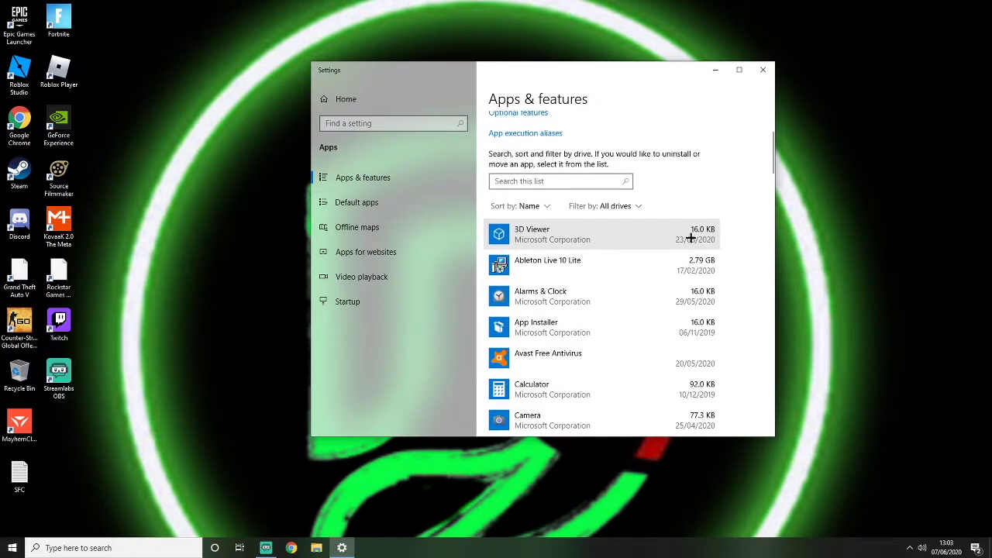
scroll(649, 339, "down", 10)
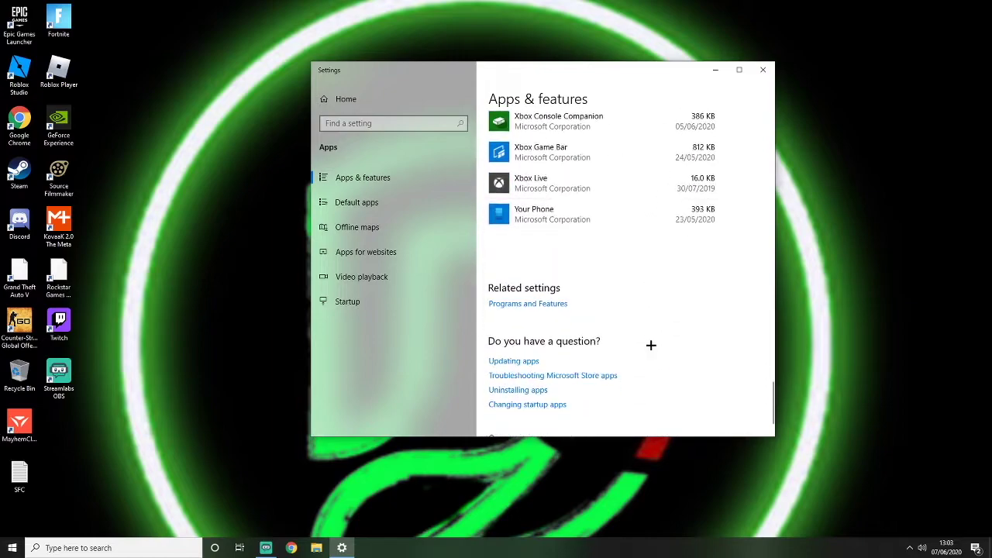
left_click(525, 267)
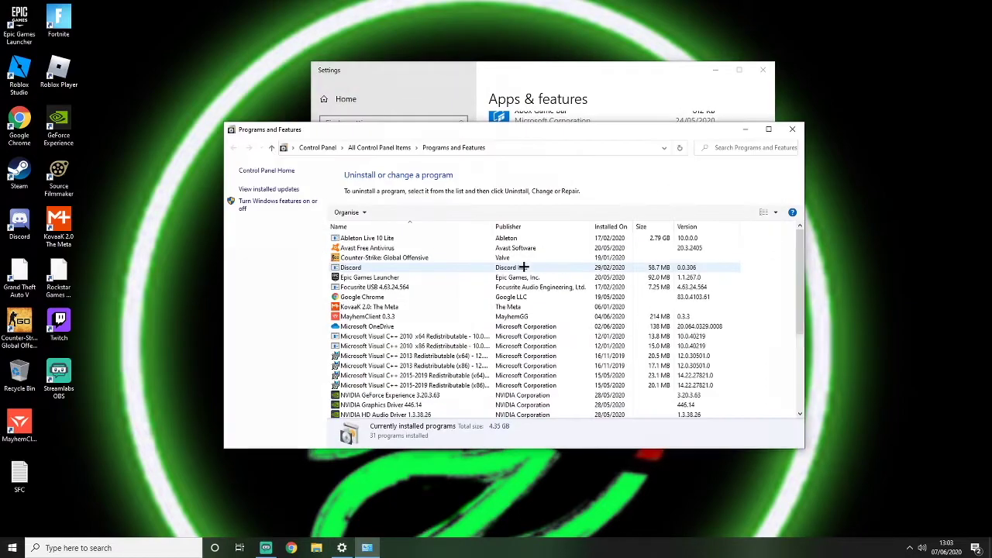
- Open the Windows Features list and turn off Internet Explorer 11, Microsoft Print to PDF and Microsoft XPS Document Writer
left_click(264, 204)
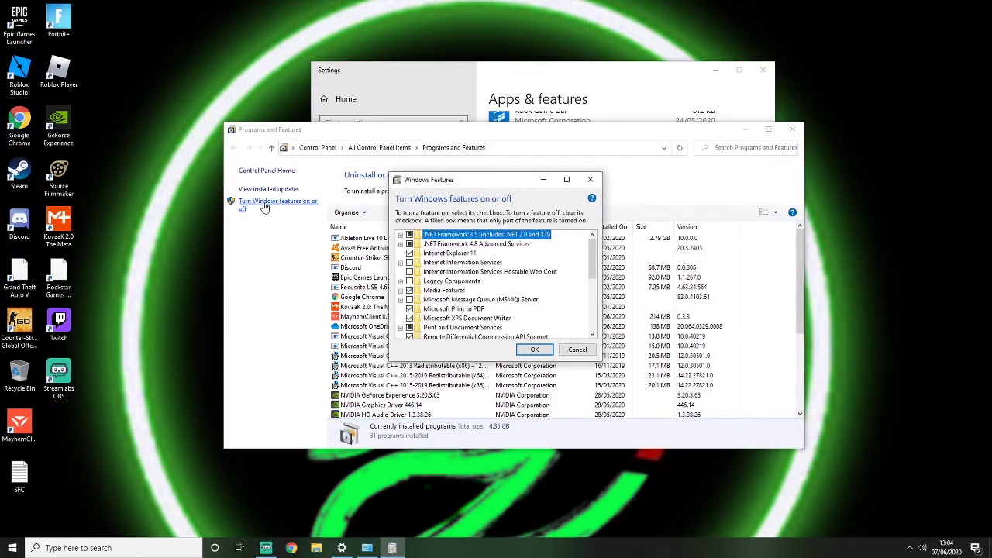
left_click(409, 253)
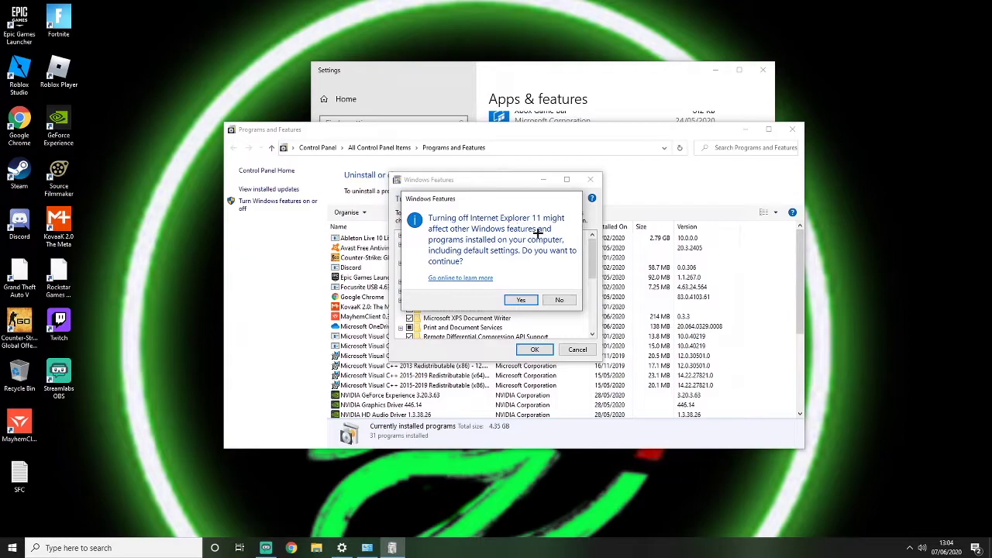
left_click(517, 300)
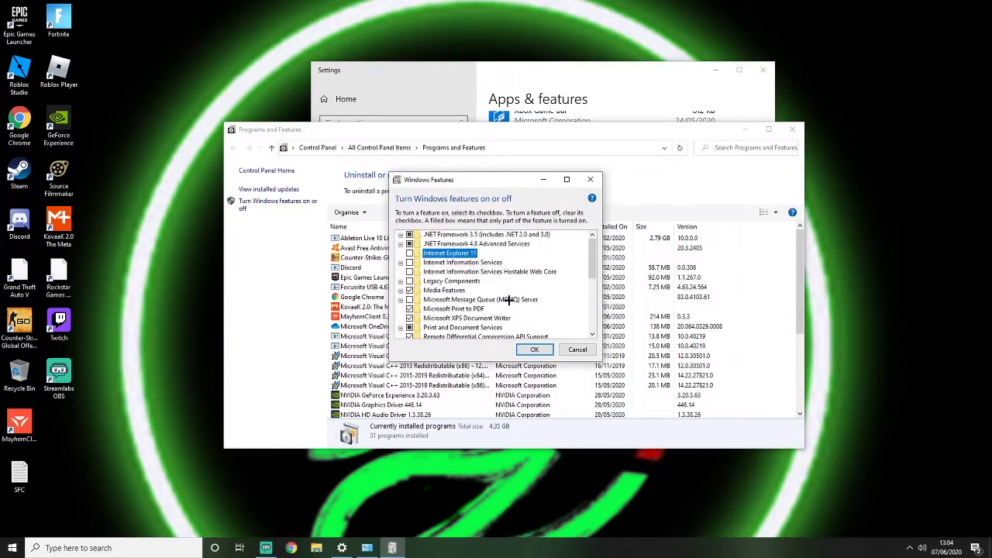
left_click(410, 308)
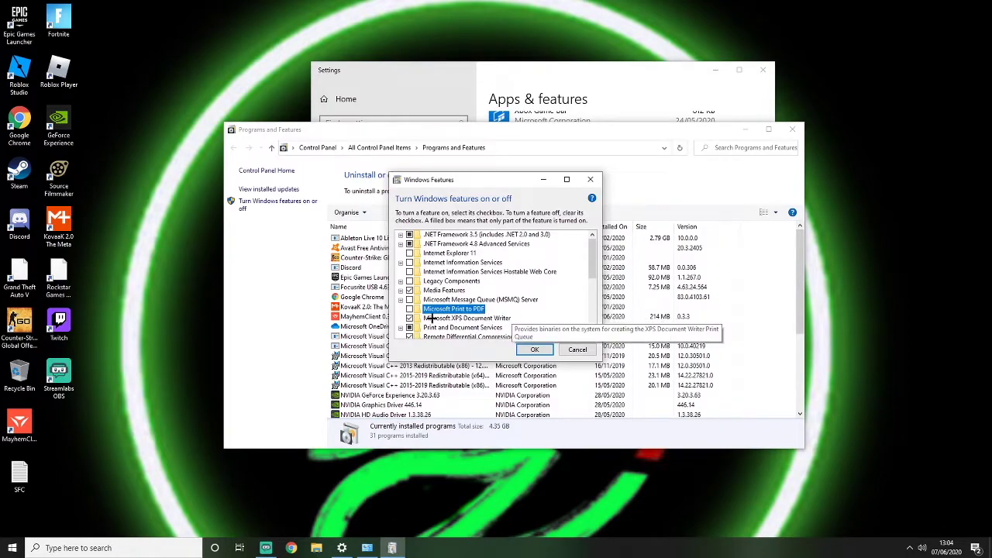
left_click(409, 318)
- Turn off Print and Document Services together with all of its subfeatures
scroll(587, 266, "down", 2)
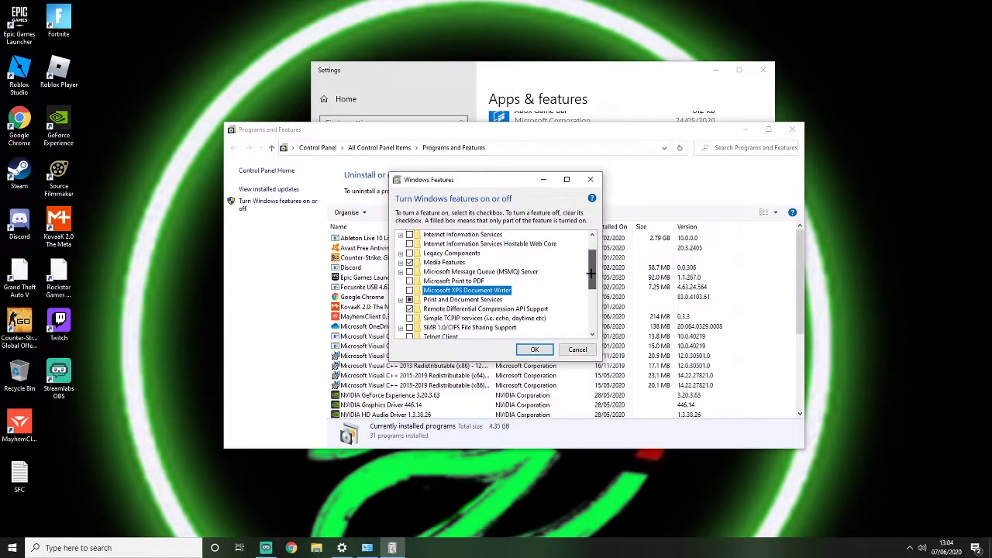
left_click(399, 281)
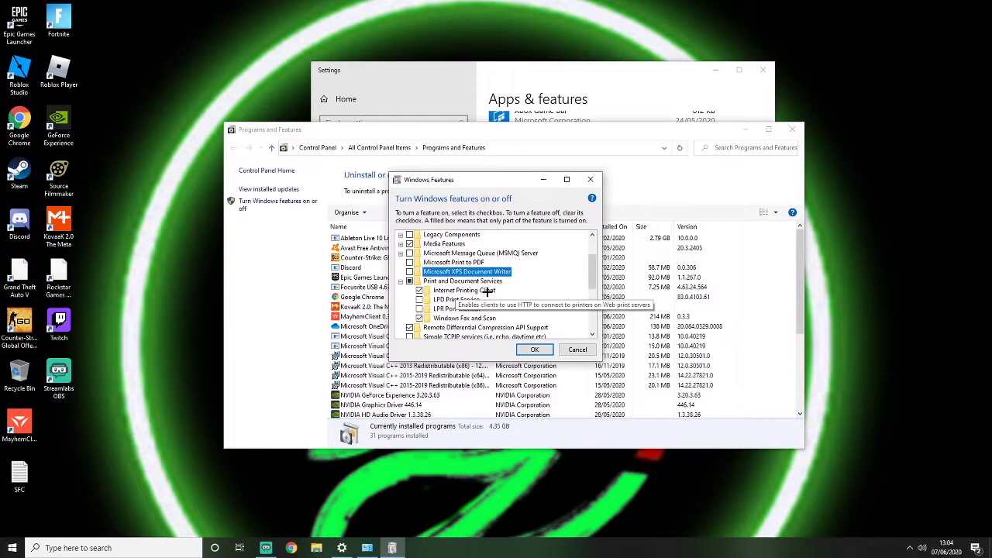
left_click(409, 280)
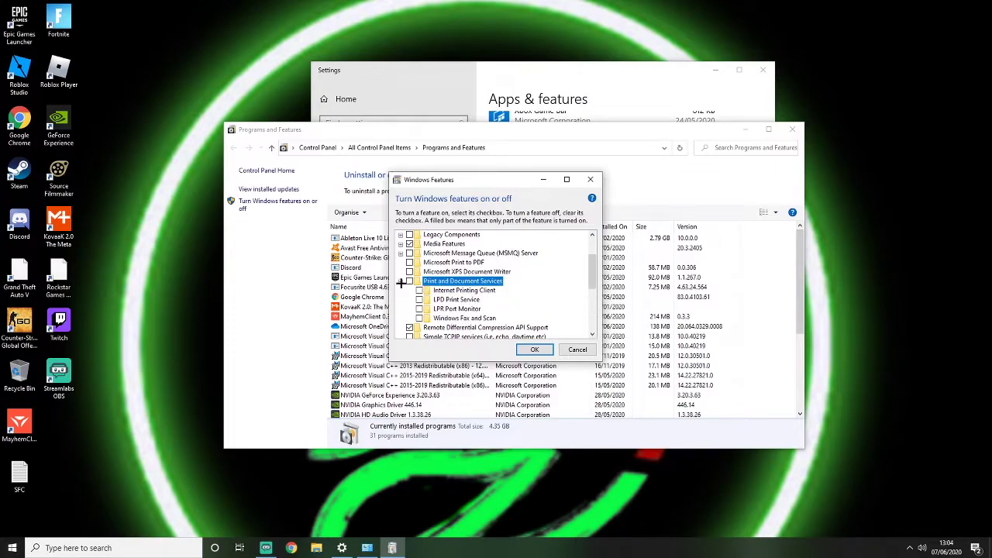
left_click(400, 281)
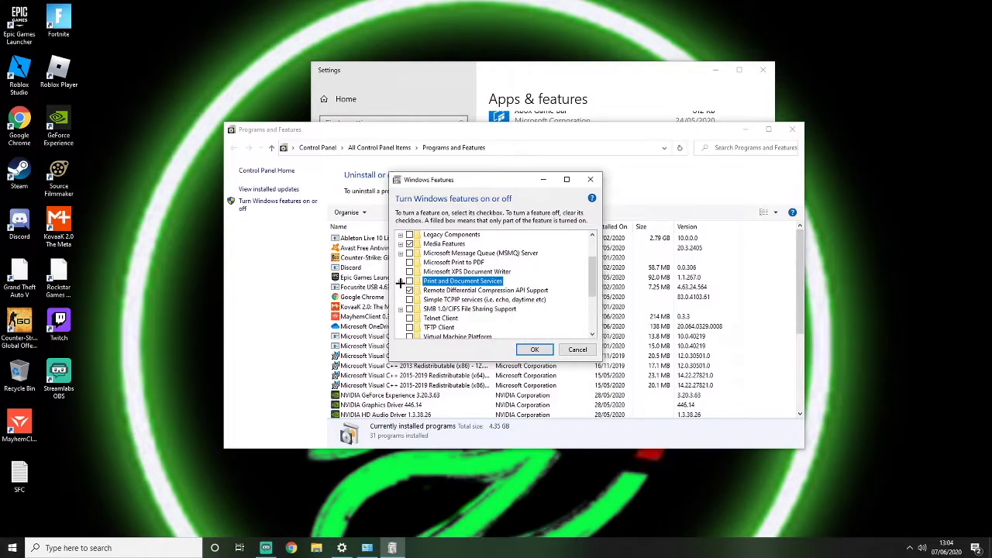
- Turn off Work Folders Client and apply the Windows feature changes
left_click_drag(591, 268, 590, 303)
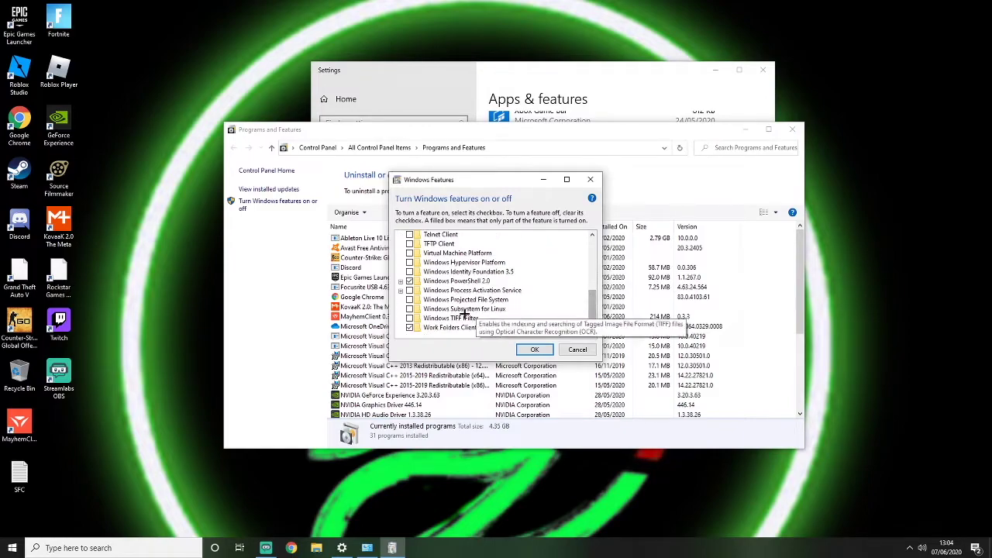
left_click(408, 327)
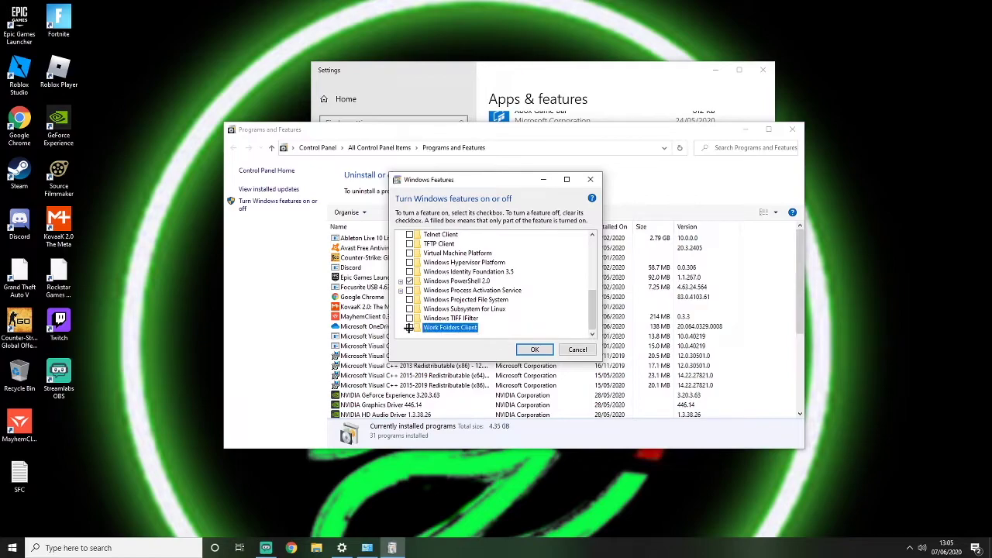
left_click(534, 350)
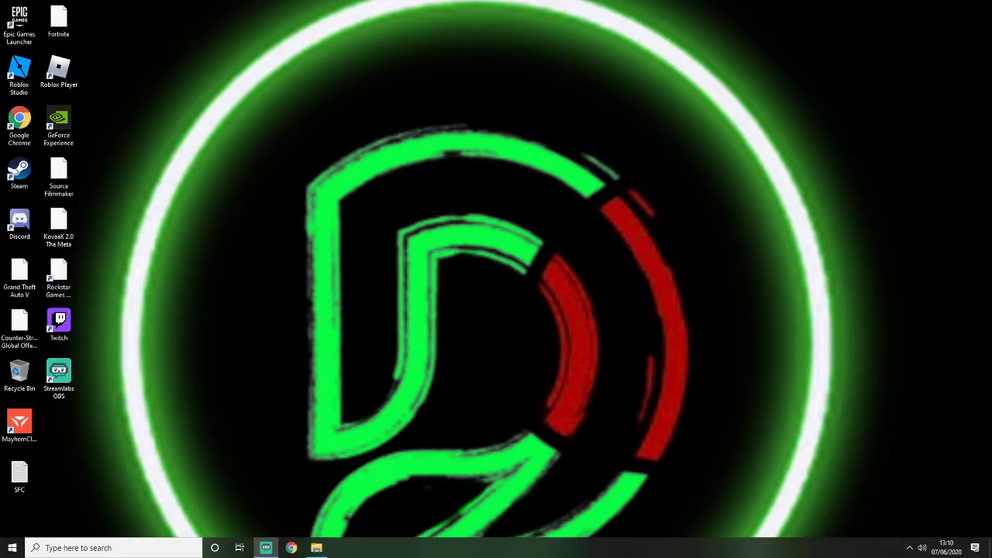
- Open Apps & features in the system settings and go to the related Programs and Features list
right_click(12, 548)
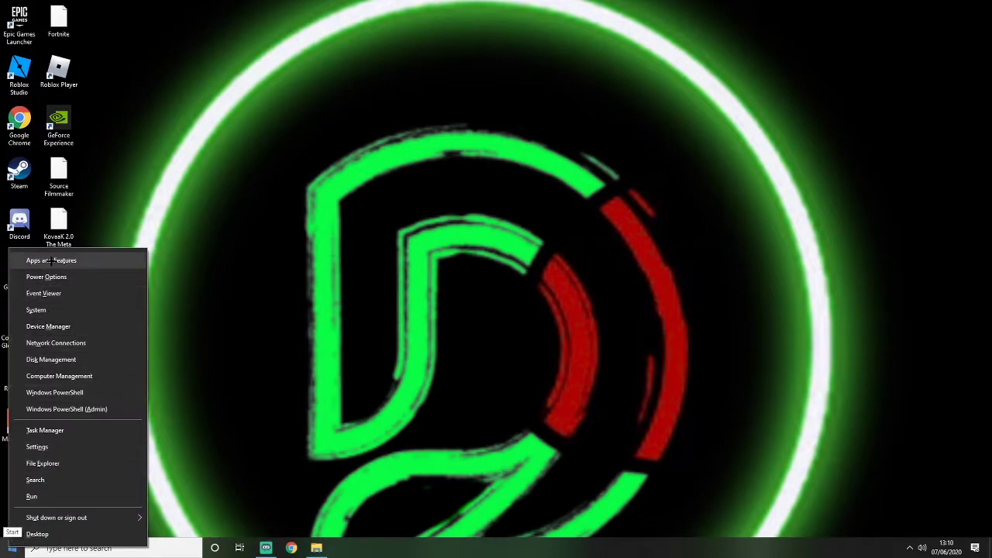
left_click(51, 261)
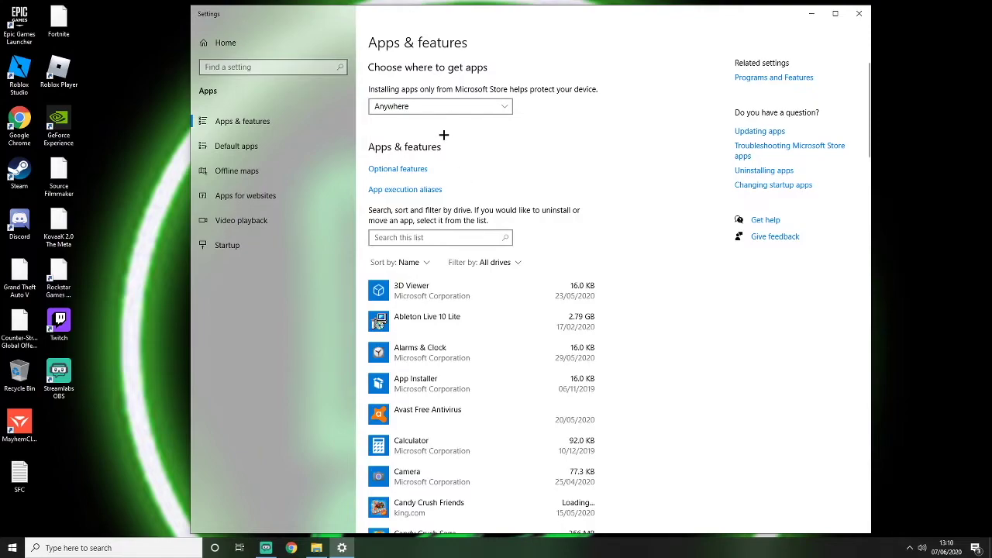
left_click(755, 80)
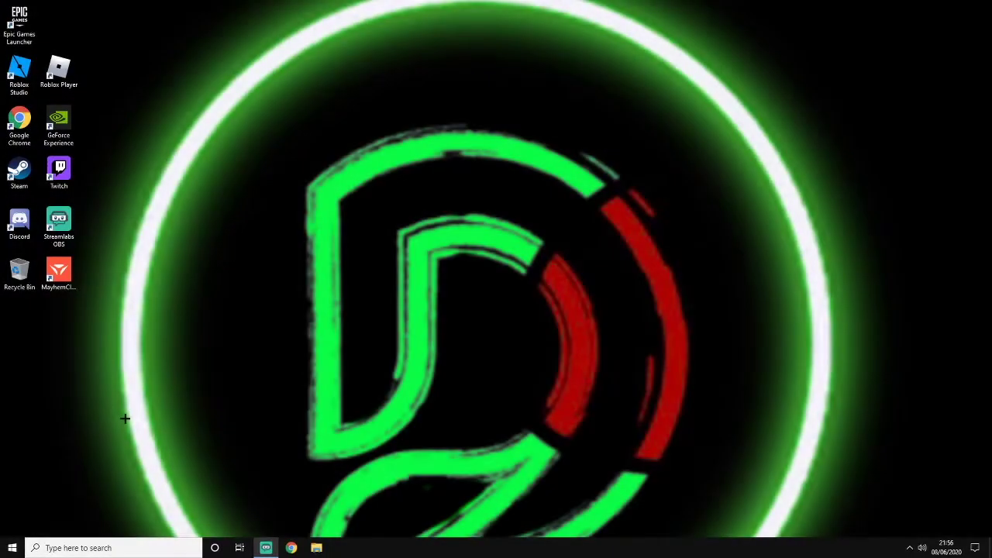
- Open the Windows Update settings and turn off downloads from other PCs under Delivery Optimisation
left_click(62, 548)
type("up")
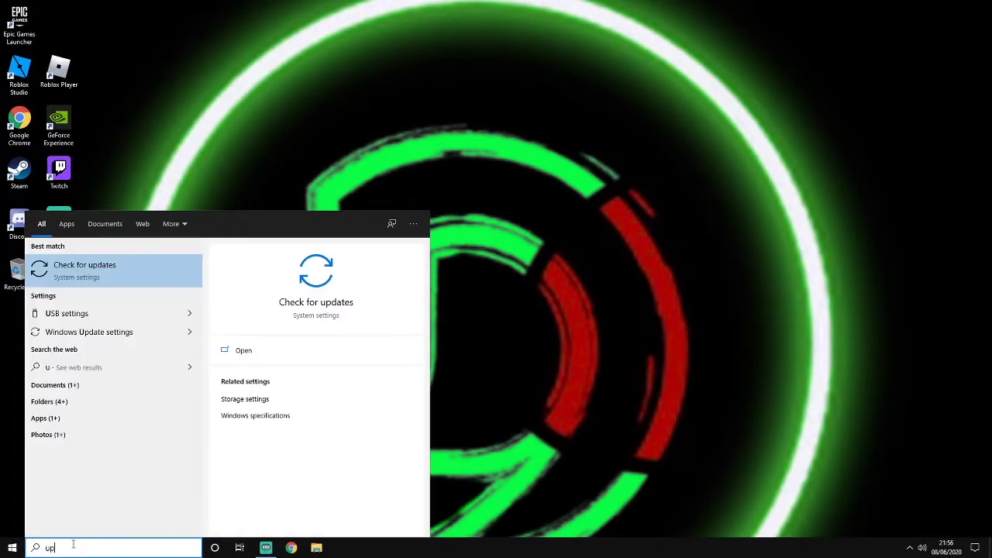
left_click(80, 271)
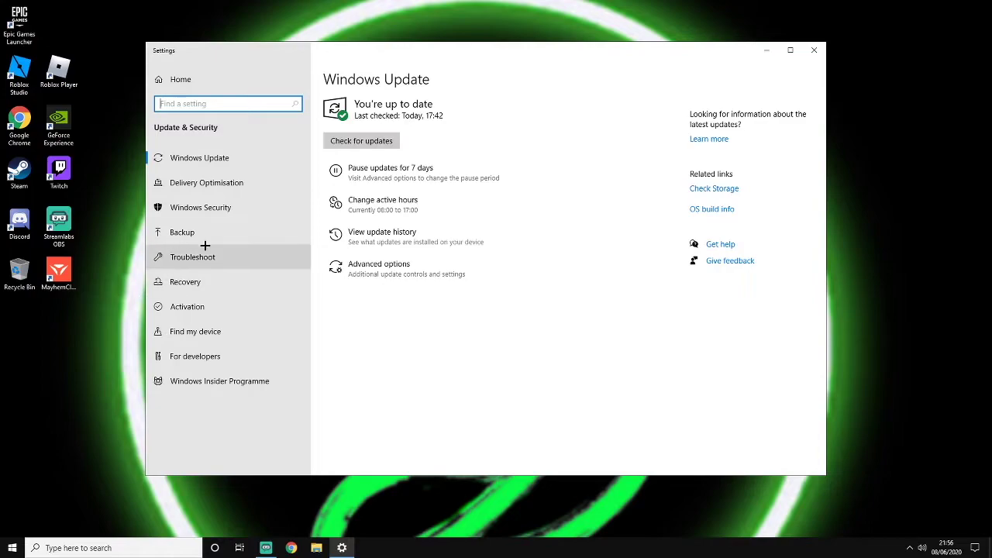
left_click(203, 183)
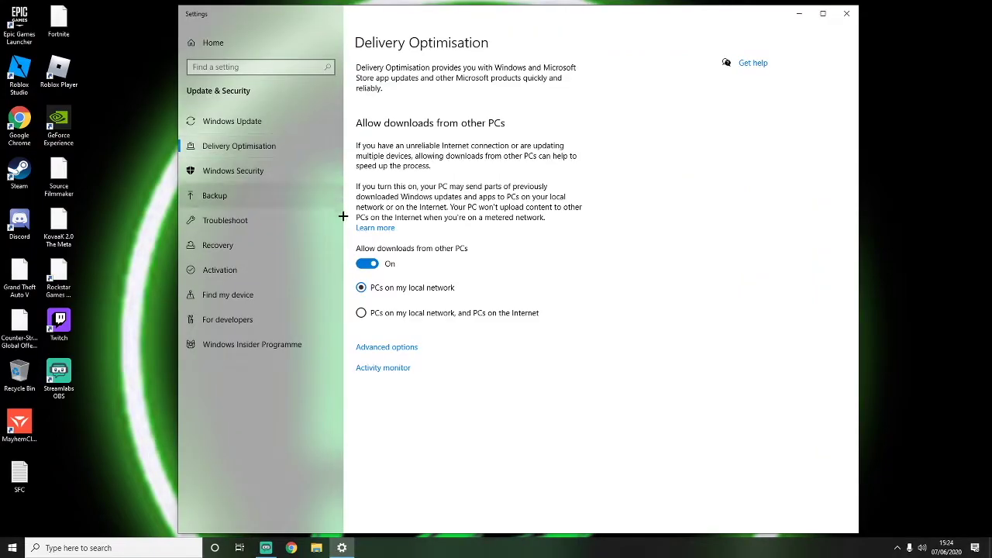
left_click(362, 264)
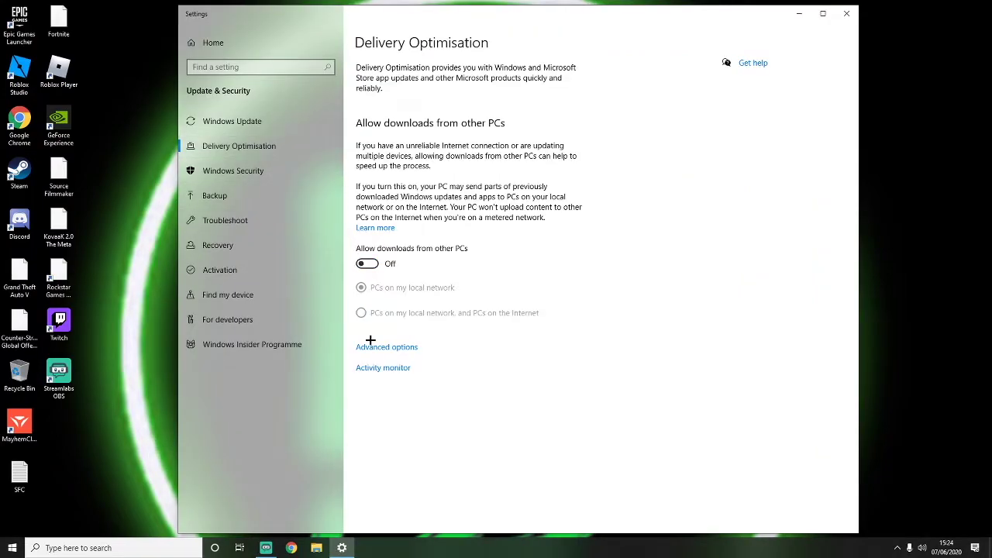
- In Delivery Optimisation's advanced options, enable all limits: 5% for background downloads, foreground downloads and uploads, and 5 GB for monthly uploads
left_click(373, 346)
left_click(195, 165)
left_click(195, 214)
left_click(195, 290)
left_click(195, 338)
left_click_drag(258, 193, 176, 199)
left_click_drag(315, 235, 137, 241)
left_click_drag(264, 318, 206, 325)
left_click_drag(328, 359, 154, 363)
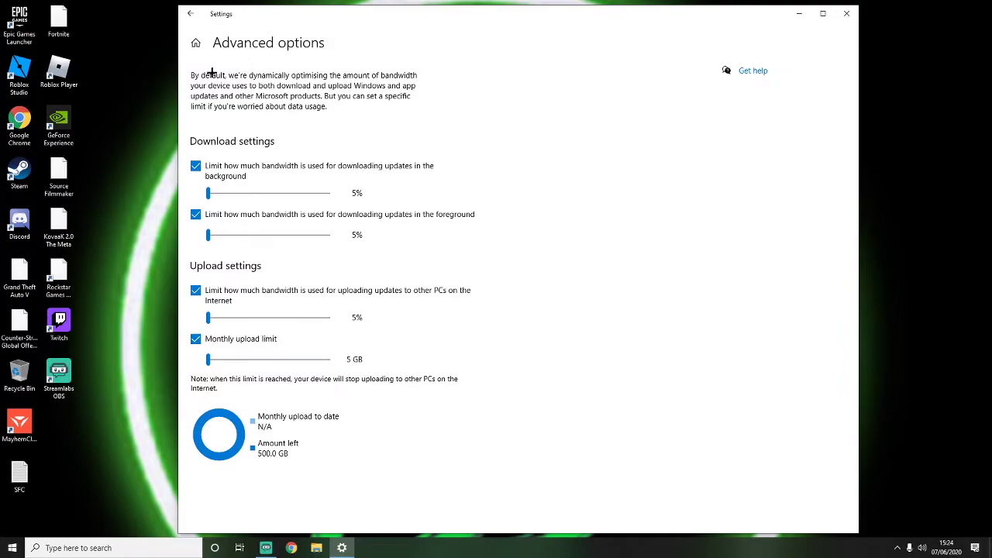
- Return to the Windows Update page and check for updates
left_click(189, 14)
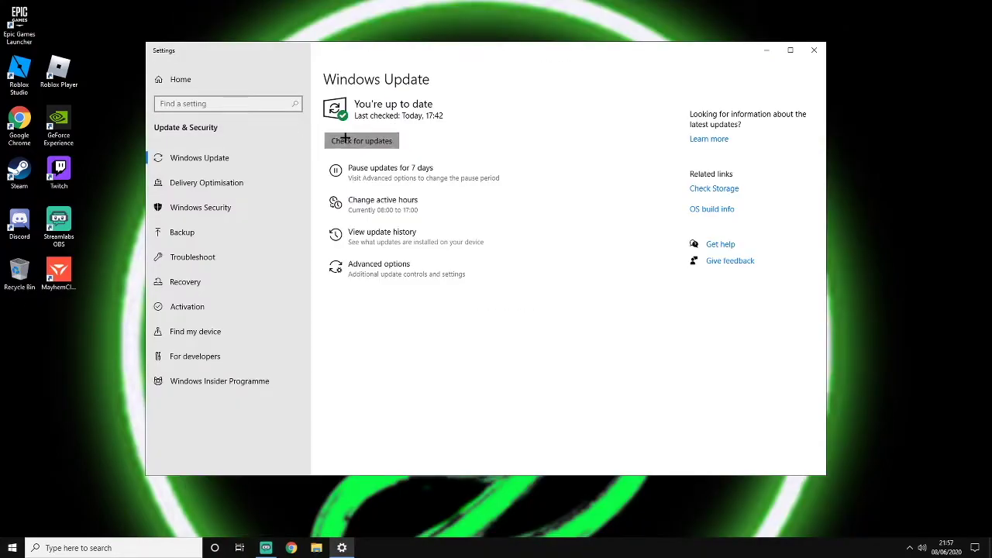
left_click(346, 139)
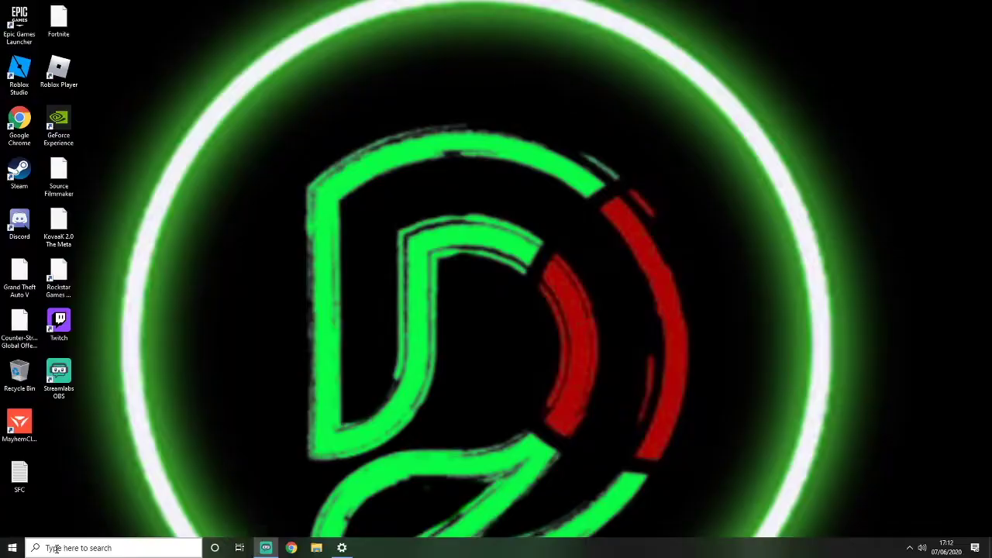
- Open the temporary files folder by searching for %temp%
left_click(98, 542)
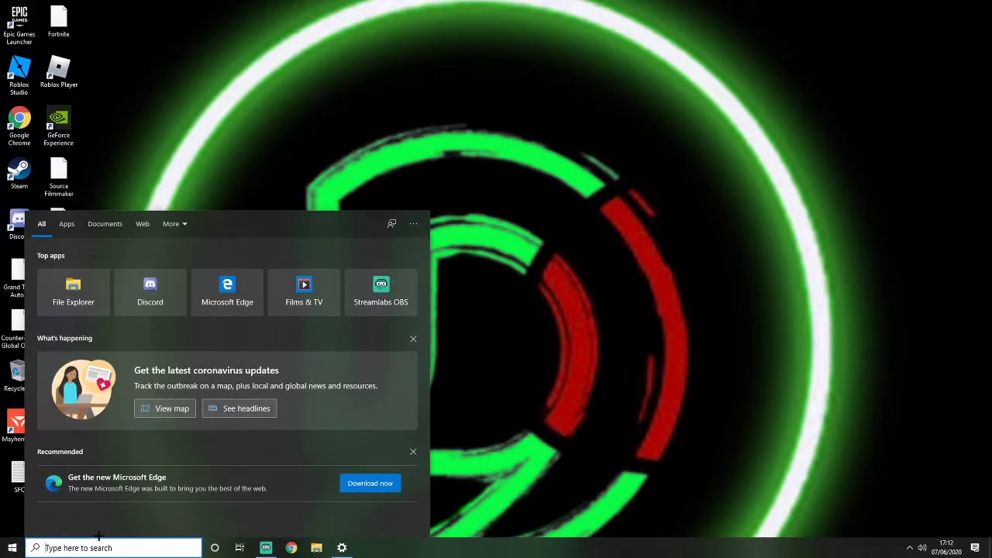
type("%temp%")
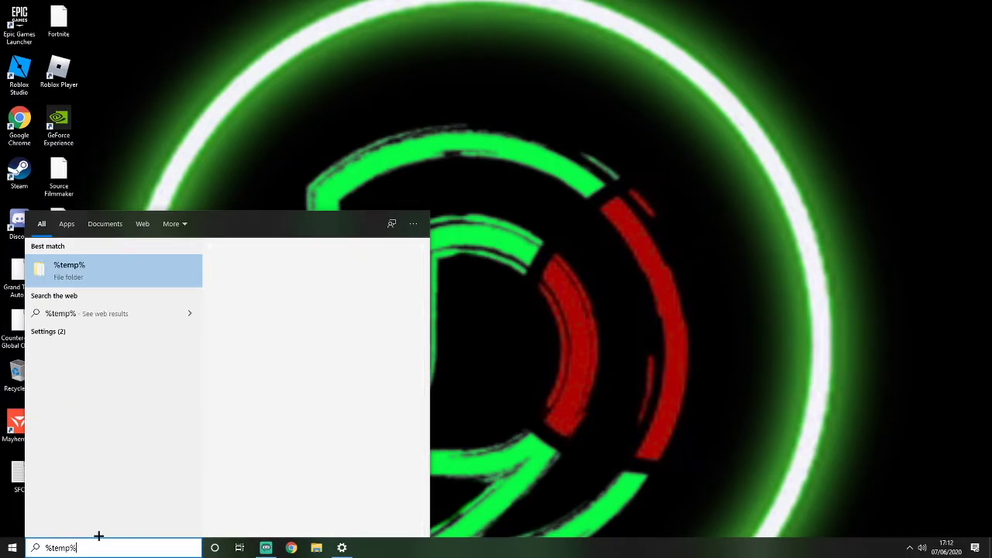
key("Return")
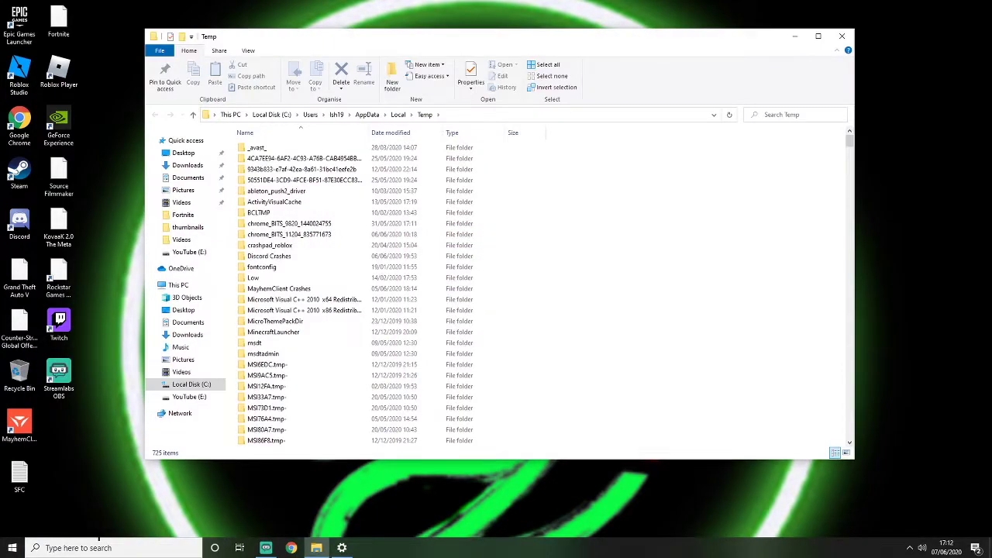
- Open the properties of Local Disk (C:) from This PC in File Explorer and start Disk Clean-up for the drive
right_click(12, 547)
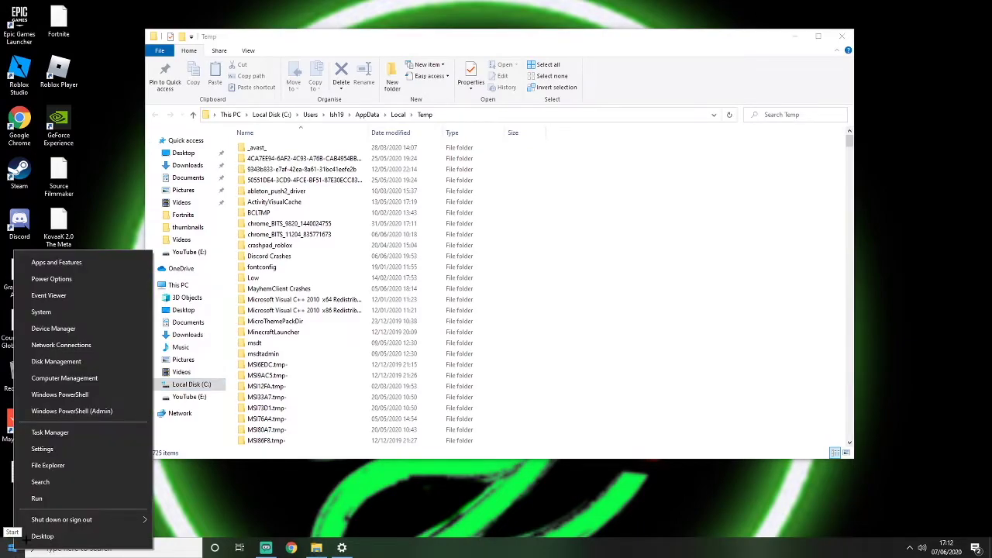
left_click(50, 465)
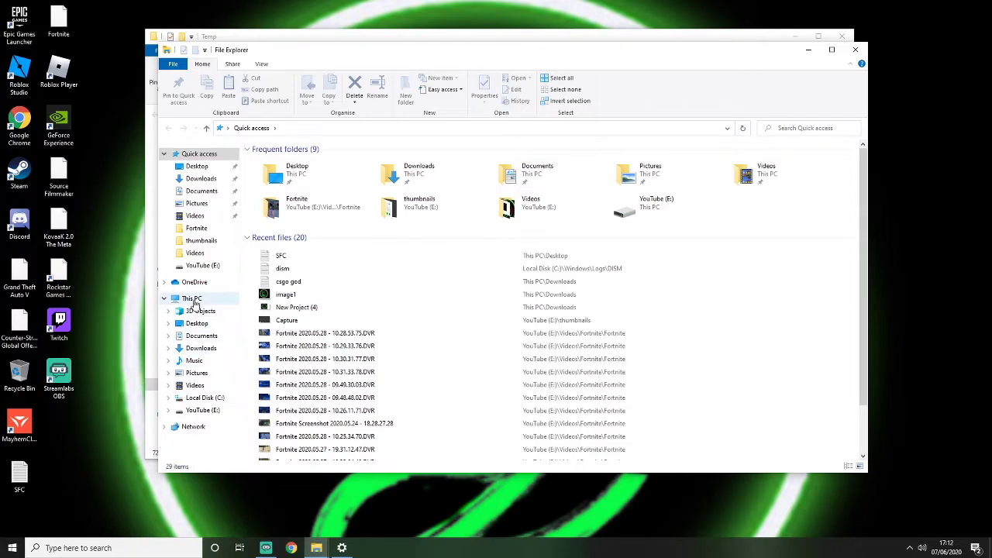
left_click(192, 299)
left_click_drag(419, 58, 611, 51)
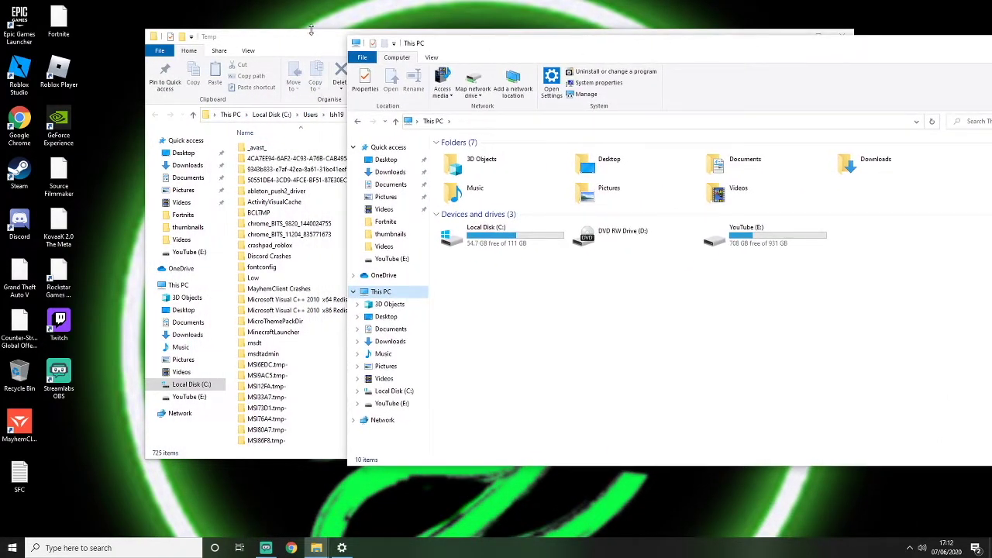
right_click(481, 233)
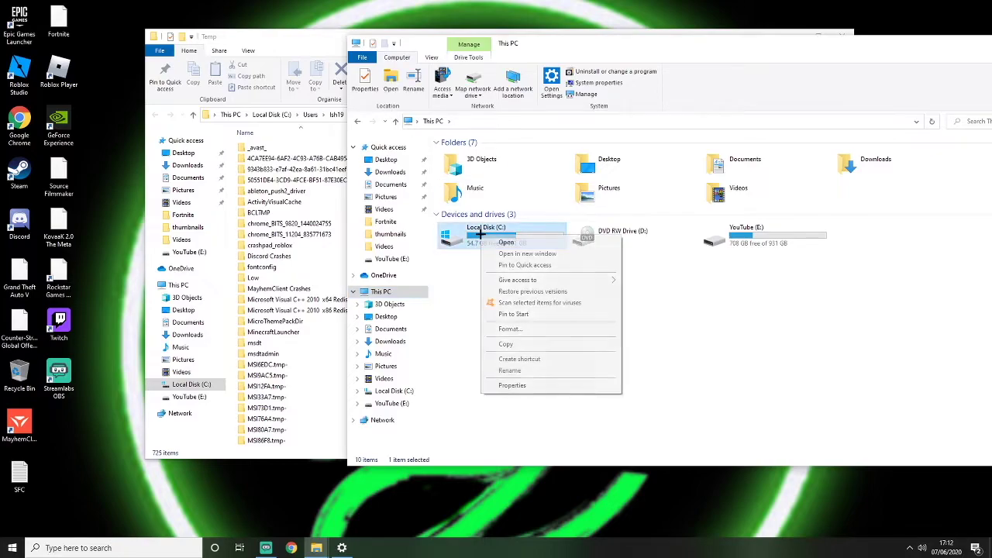
left_click(505, 385)
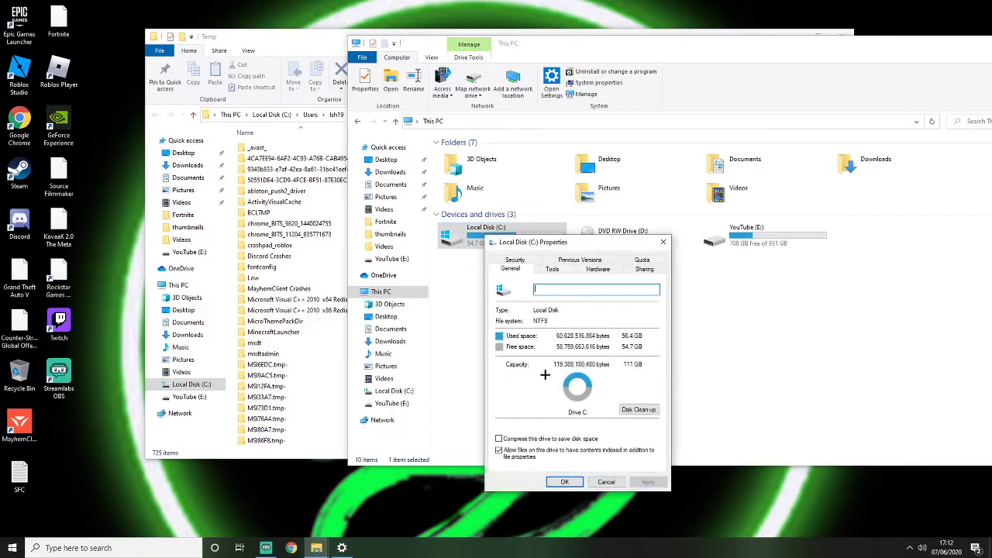
left_click(640, 411)
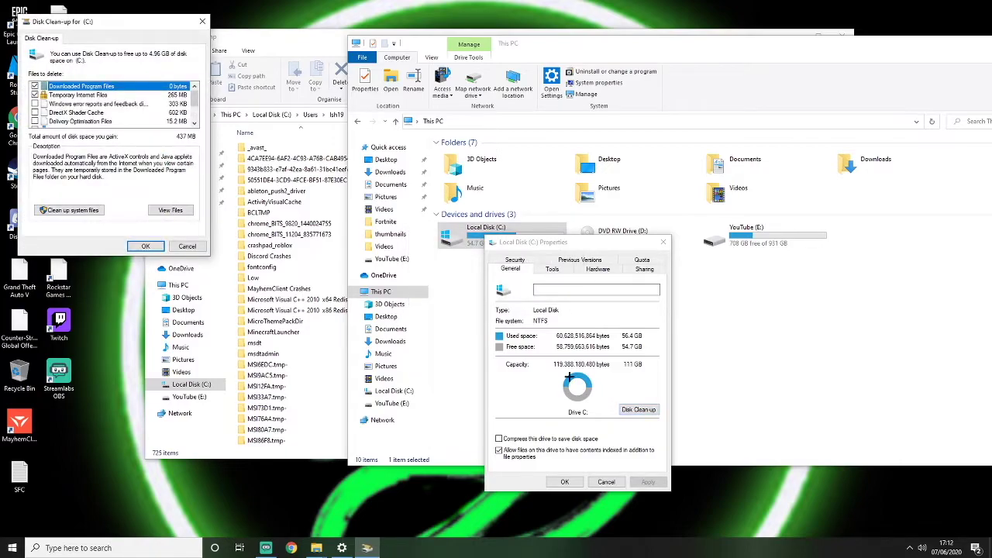
left_click_drag(113, 27, 474, 72)
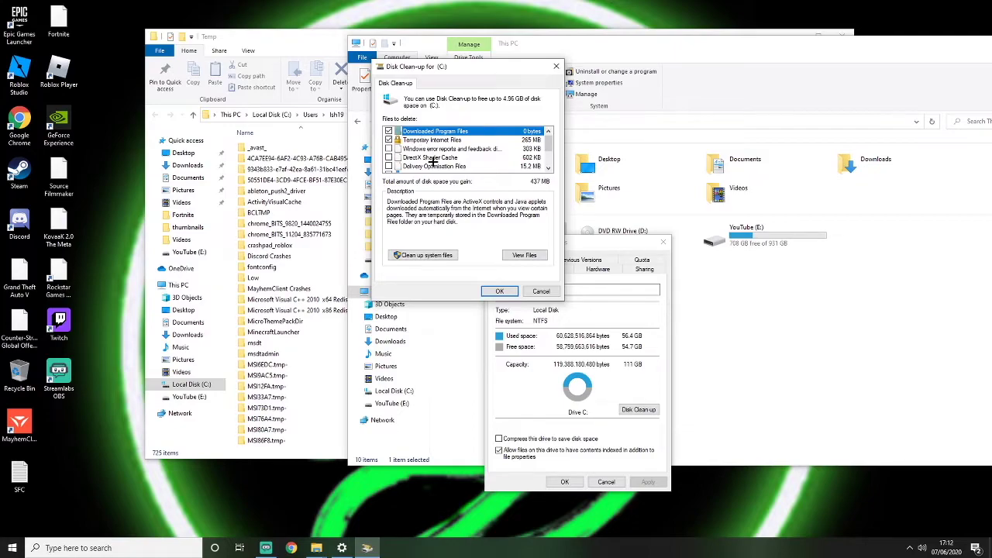
- Mark every file category for deletion in Disk Clean-up for drive C:, including DirectX Shader Cache, Delivery Optimisation Files and Downloads
scroll(547, 145, "down", 2)
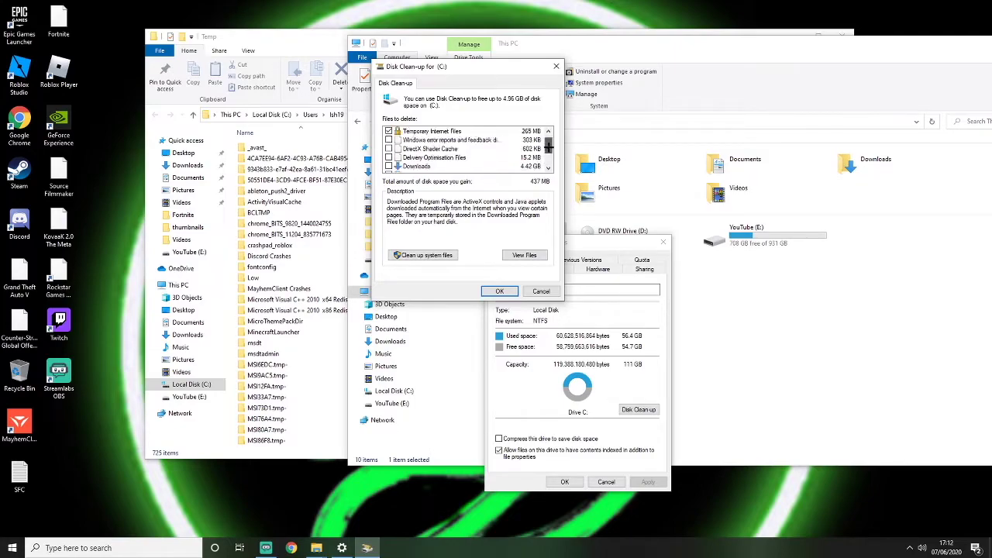
left_click(389, 157)
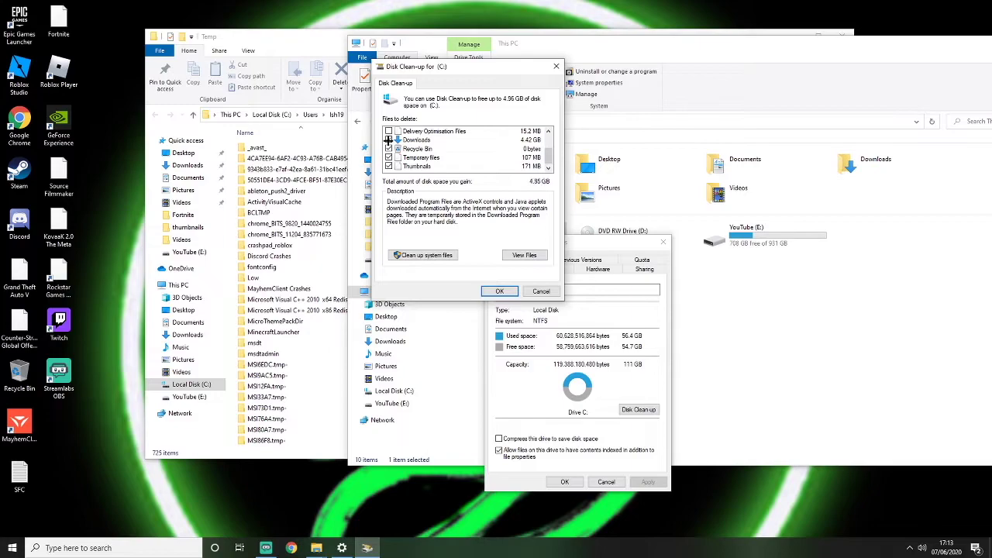
left_click(388, 132)
scroll(547, 151, "up", 2)
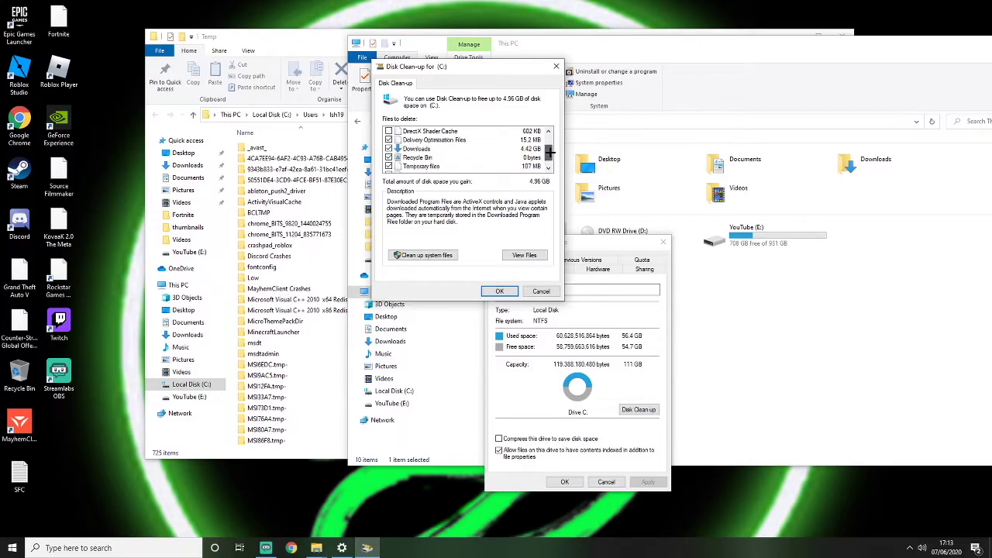
scroll(547, 151, "up", 2)
scroll(548, 148, "down", 1)
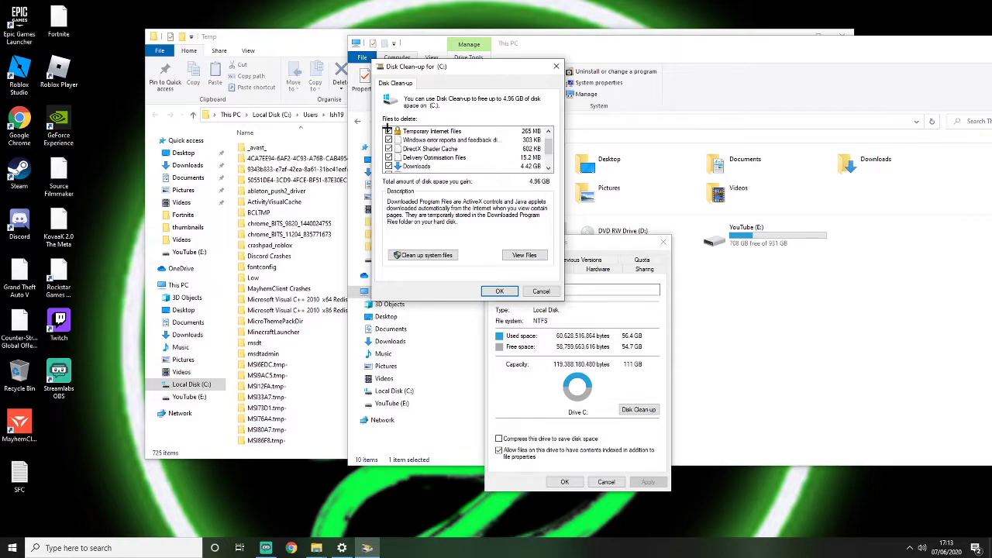
scroll(548, 142, "up", 1)
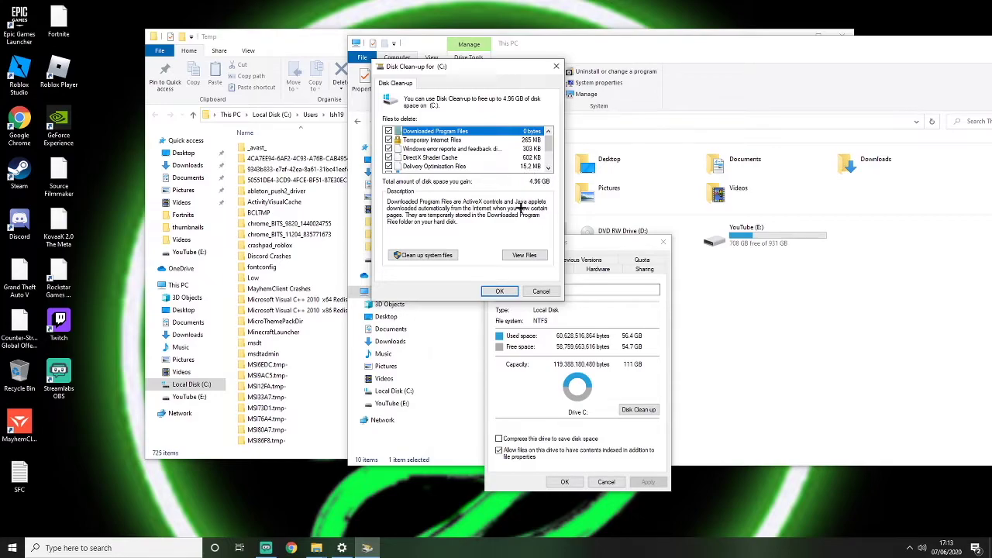
- Run the clean-up, permanently deleting the selected files, and close the Local Disk (C:) properties
left_click(496, 291)
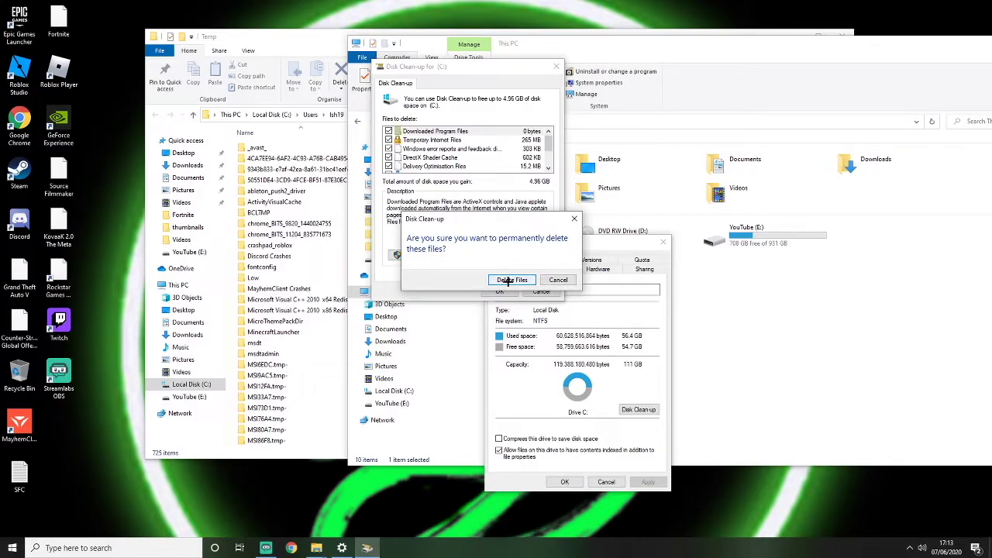
left_click(509, 280)
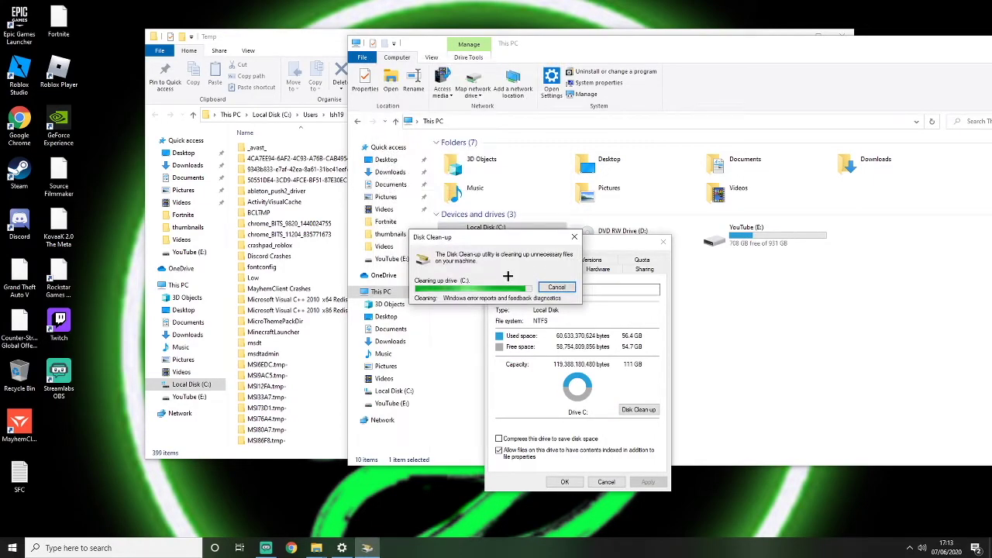
left_click(567, 483)
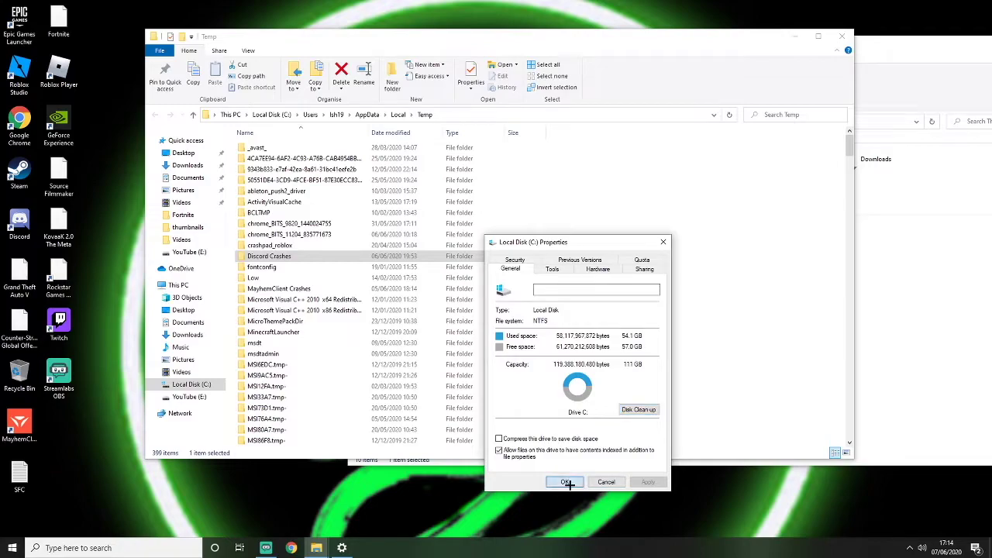
- Delete everything in the Temp folder, granting administrator permission for msdtadmin and skipping all items that are in use or denied access
left_click(547, 68)
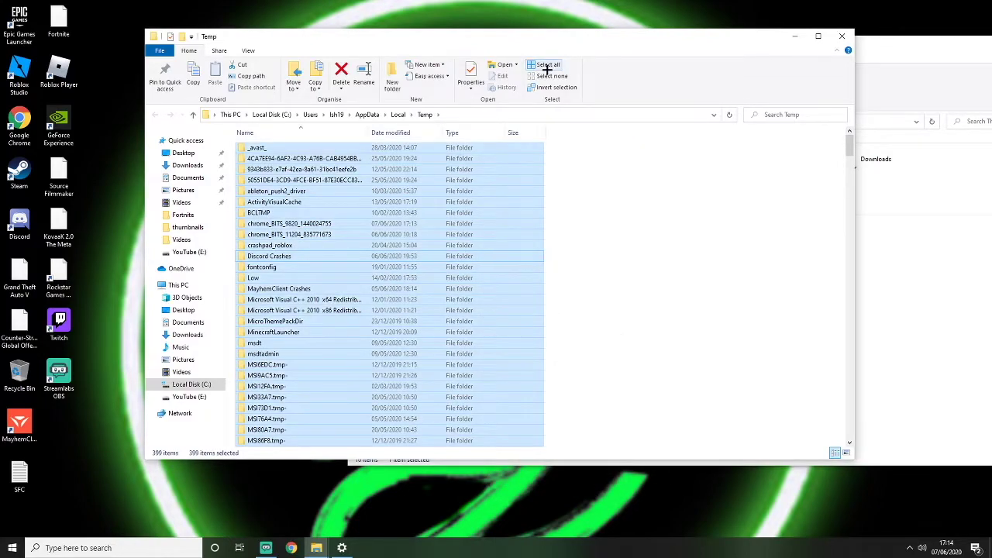
right_click(301, 160)
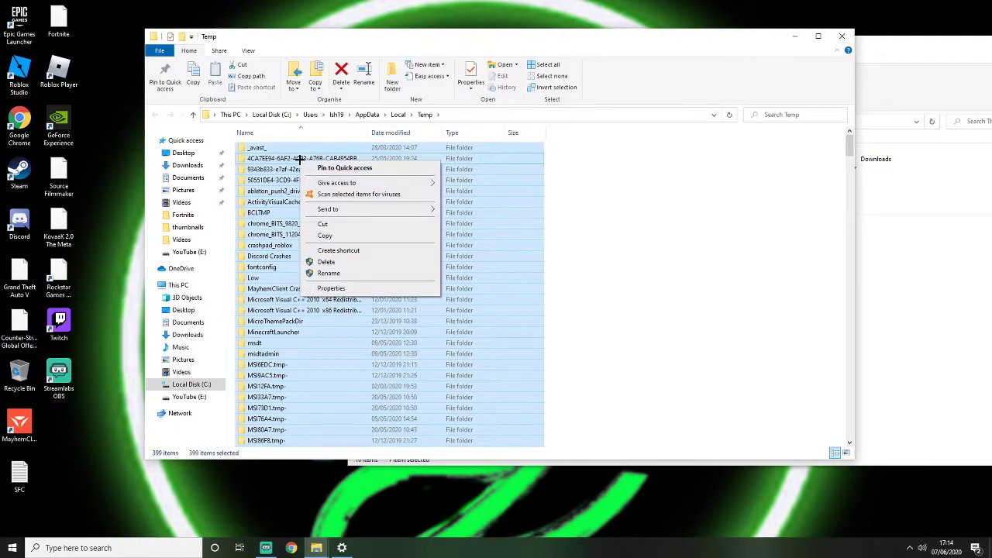
left_click(326, 262)
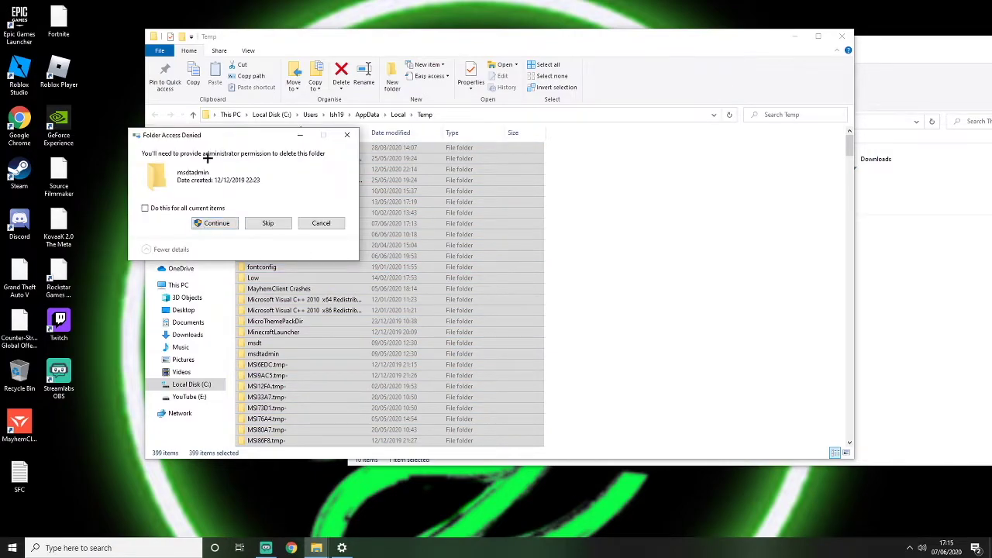
left_click(213, 224)
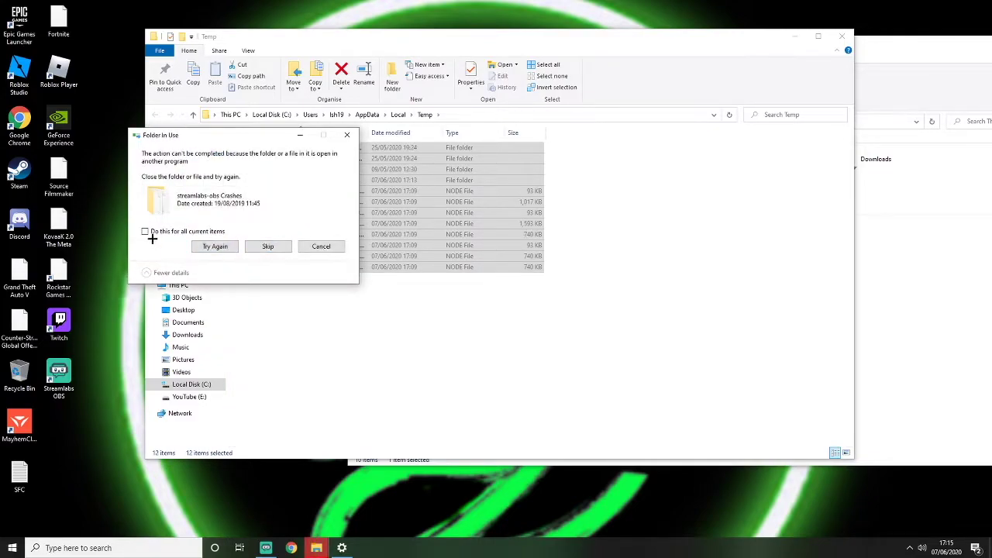
left_click(145, 232)
left_click(265, 246)
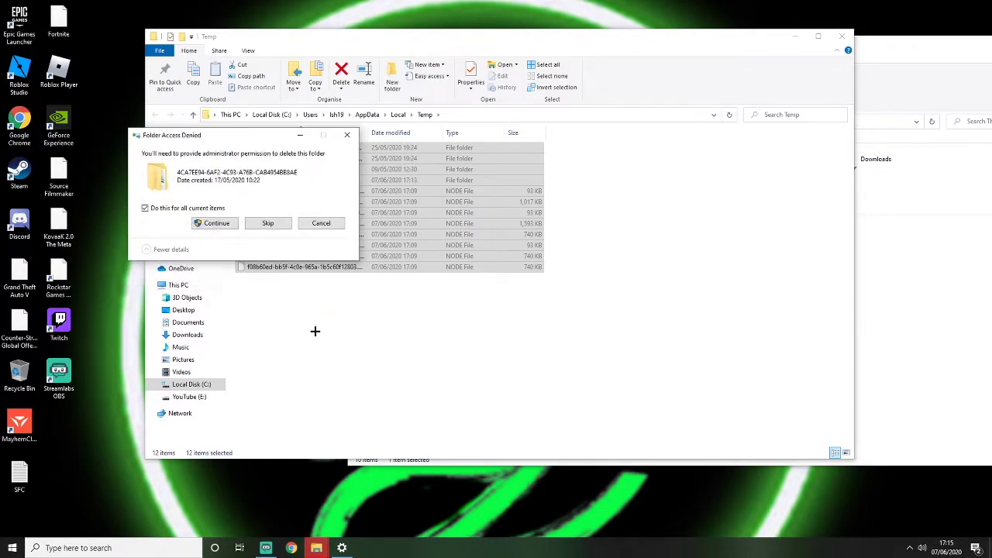
left_click(259, 224)
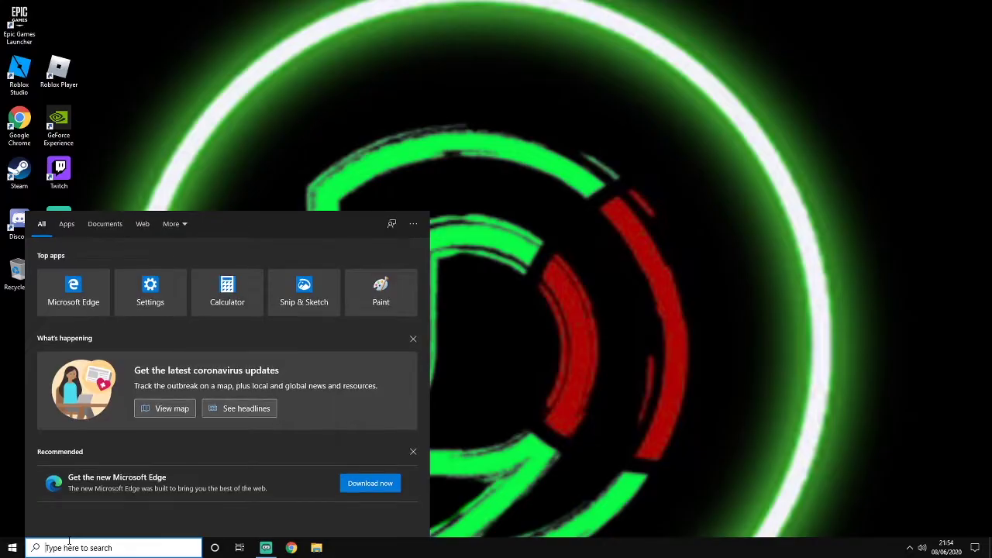
- Find This PC through the Windows search and open its advanced system settings
type("this")
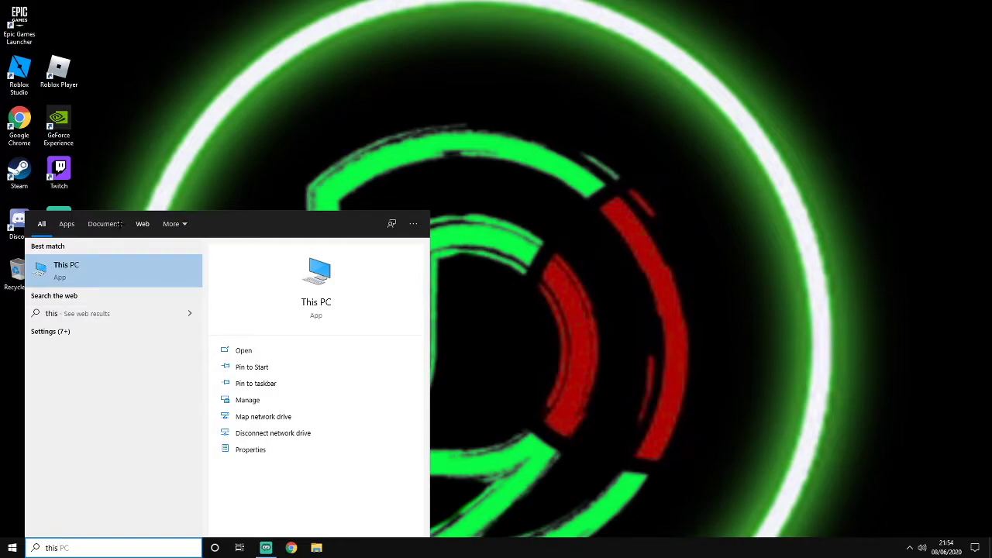
right_click(74, 265)
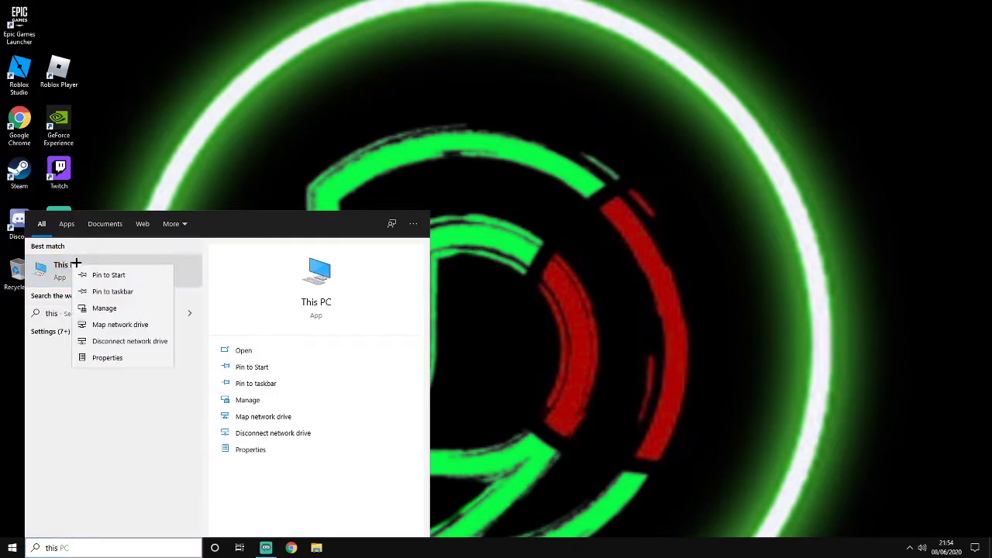
left_click(107, 356)
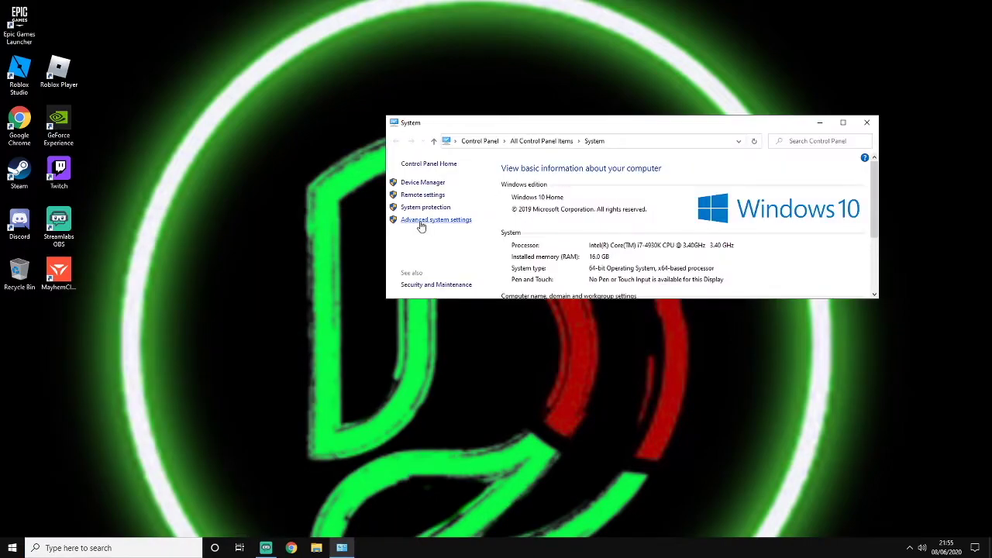
left_click(432, 219)
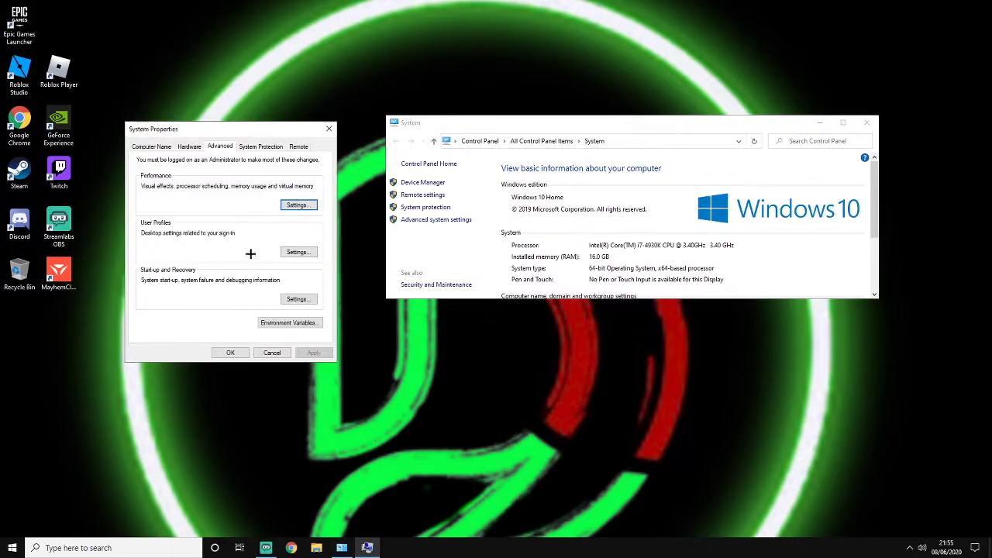
- Check the available System Restore point for Local Disk (C:) and leave the wizard without restoring
left_click(249, 146)
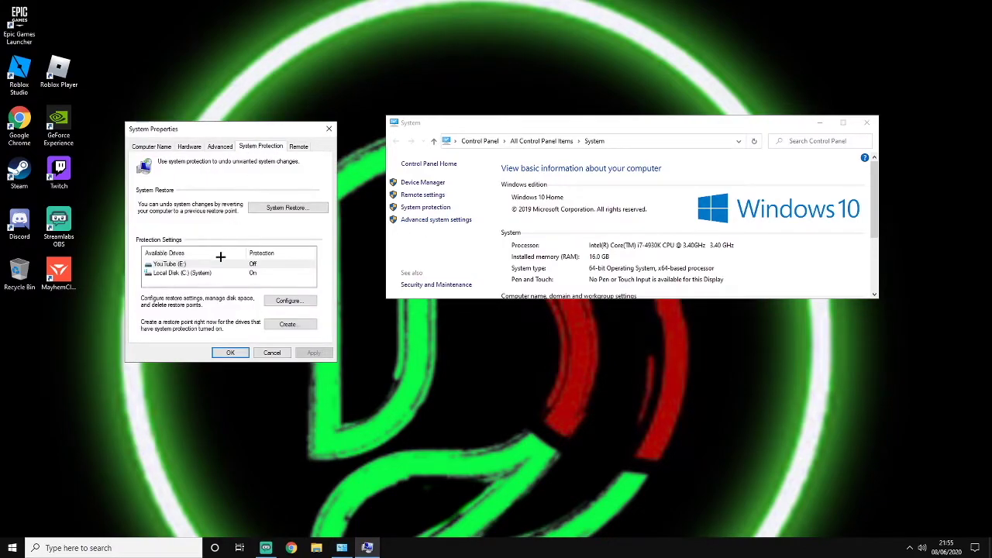
left_click(191, 273)
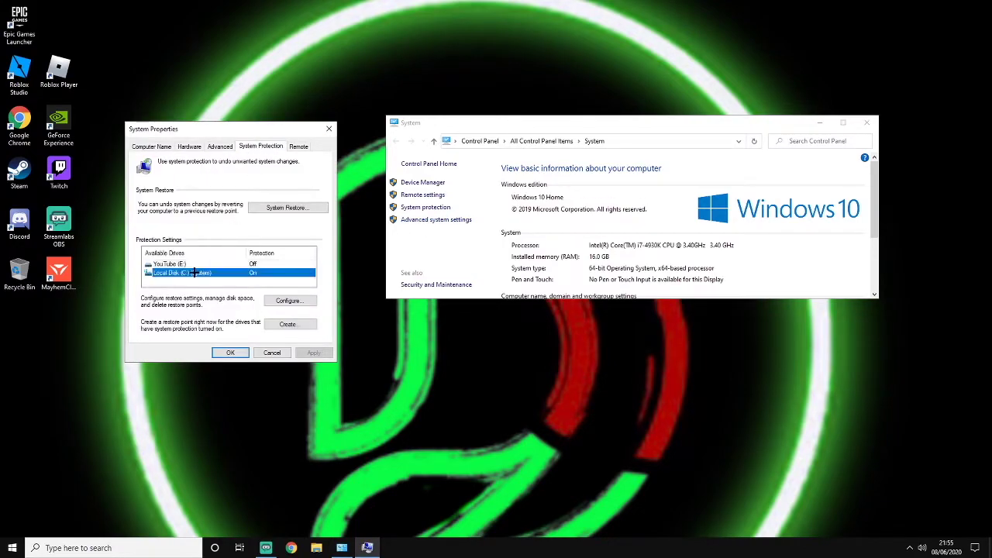
left_click(260, 209)
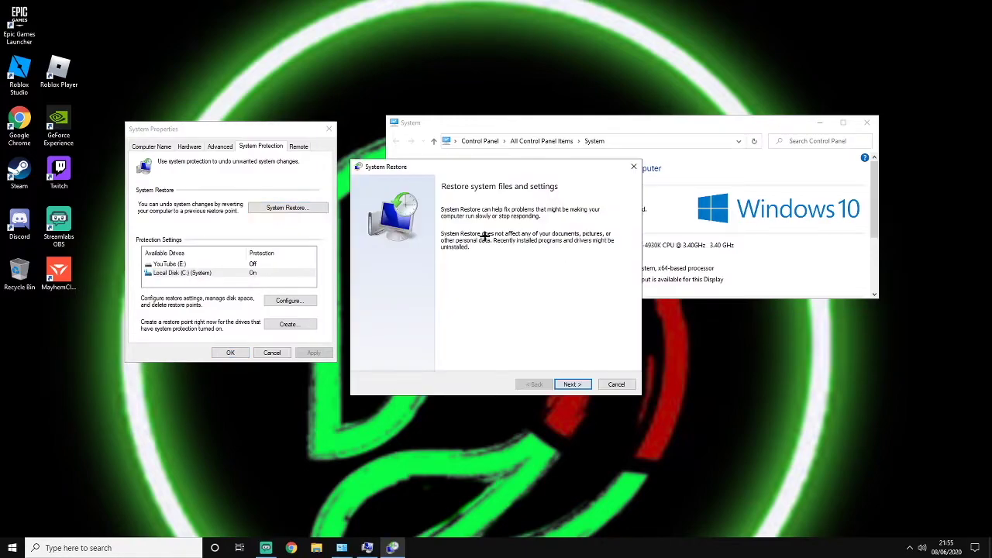
left_click(566, 384)
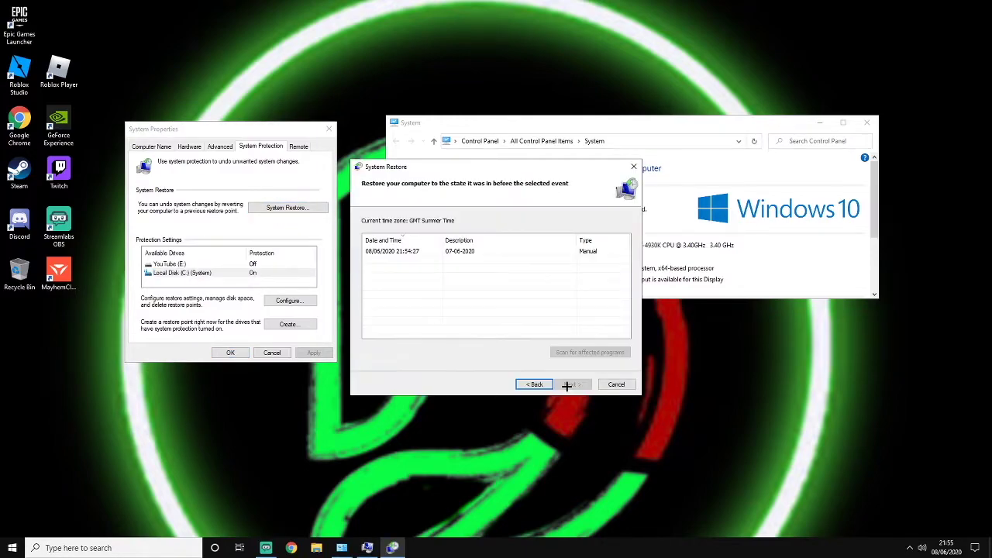
left_click(385, 252)
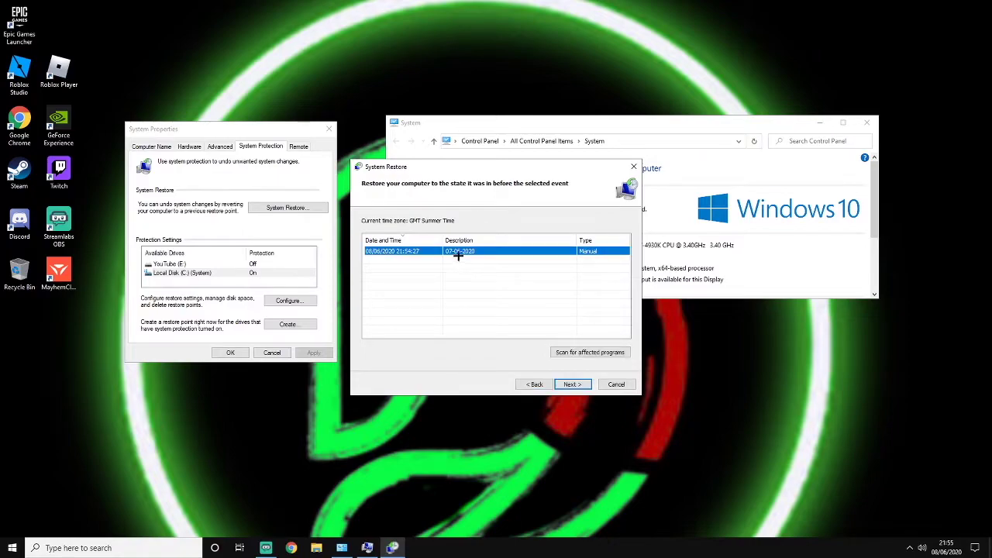
left_click(616, 384)
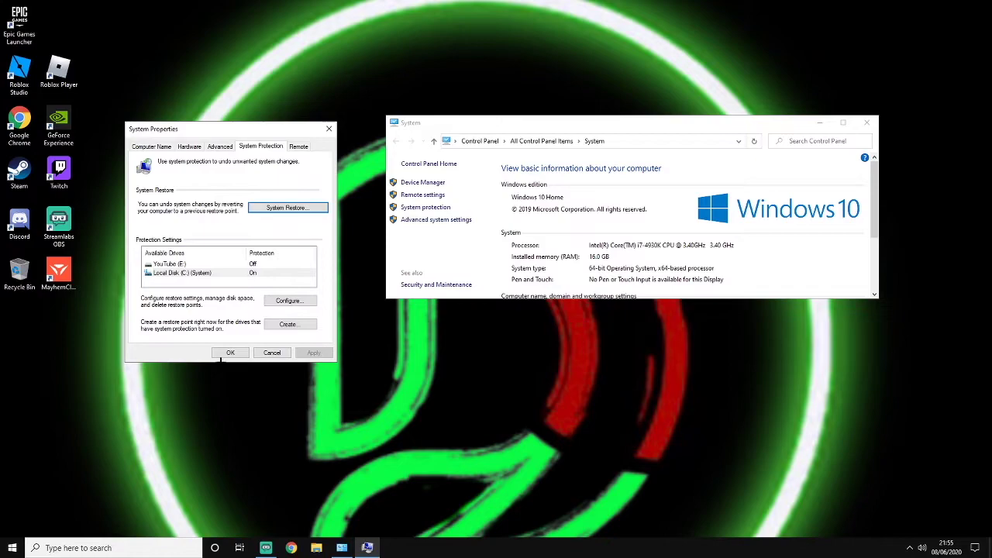
- Disallow Remote Assistance connections to this computer after viewing the advanced Remote Assistance settings, and apply the change
left_click(299, 146)
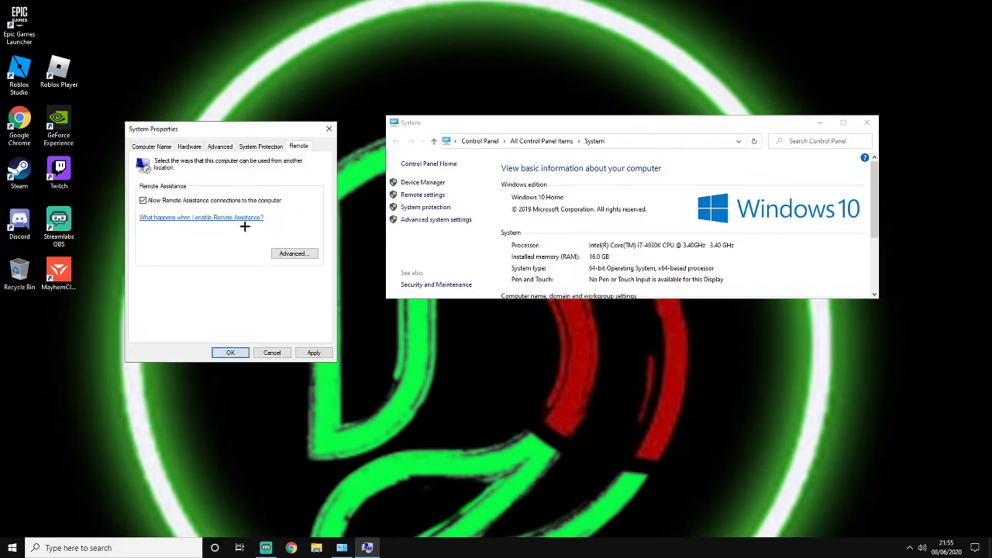
left_click(289, 254)
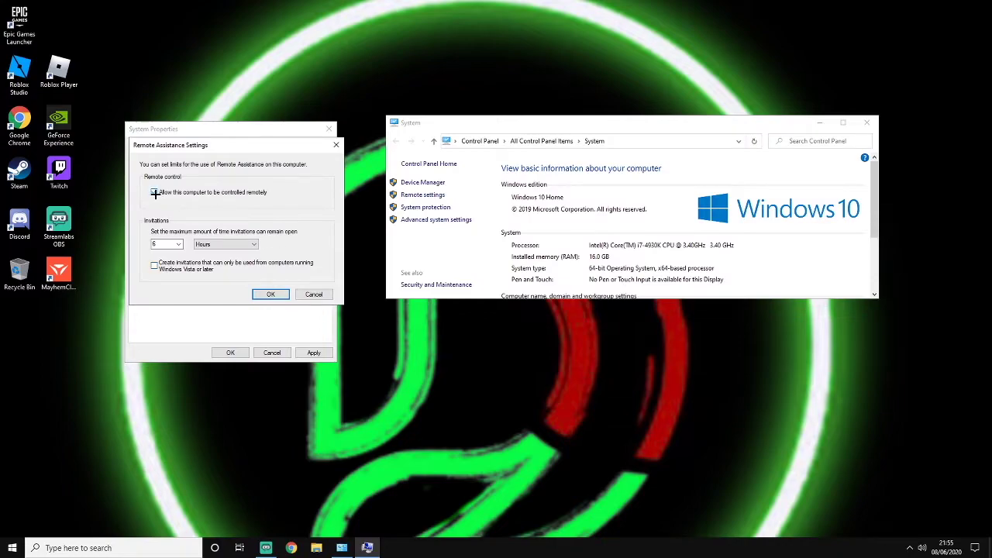
left_click(262, 291)
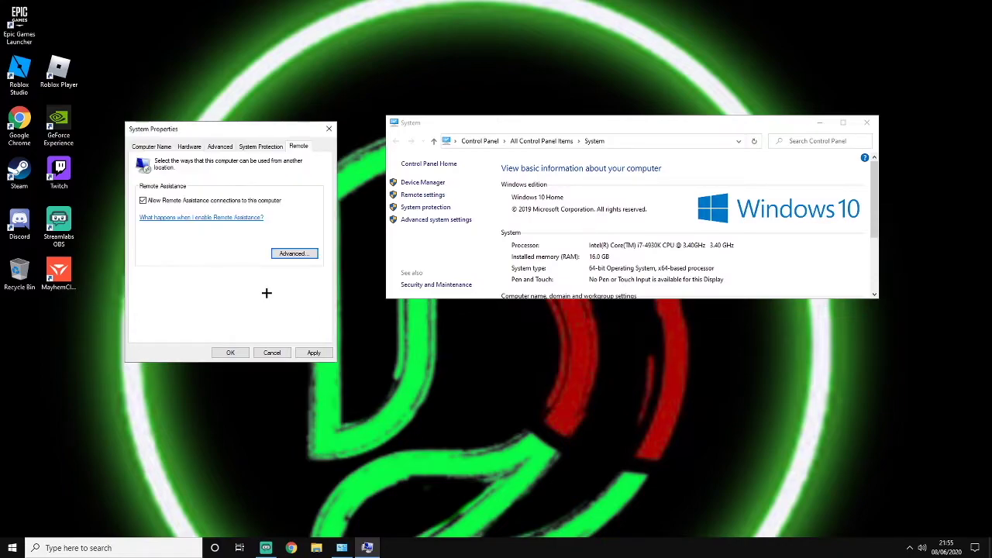
left_click(143, 200)
left_click(303, 353)
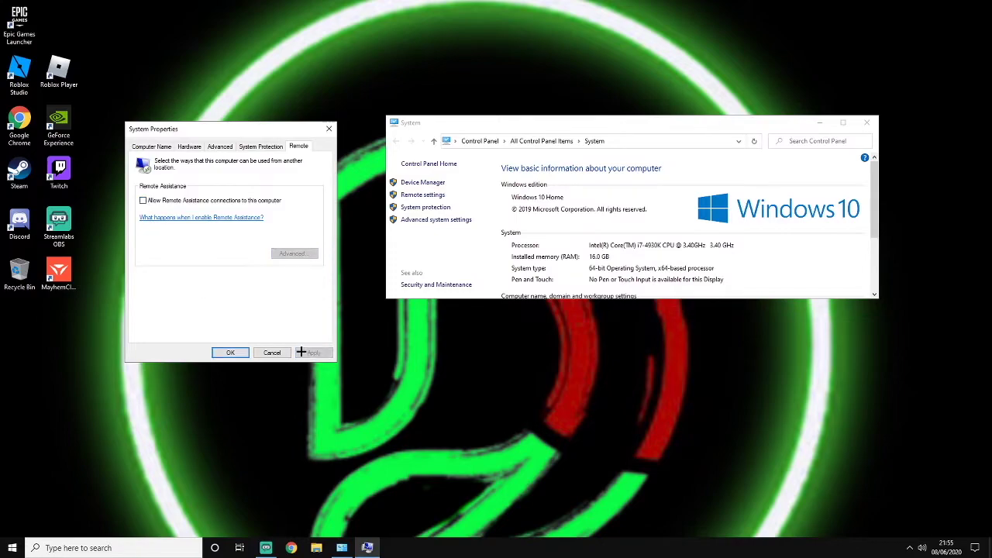
- In the performance visual effects, enable only thumbnails instead of icons, window contents while dragging and smooth edges of screen fonts, and apply
left_click(220, 147)
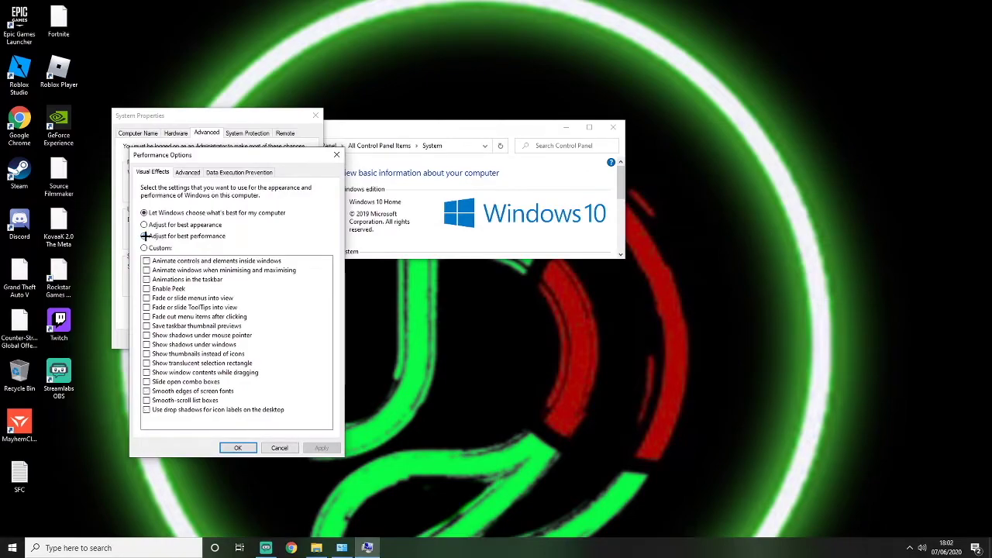
left_click(144, 235)
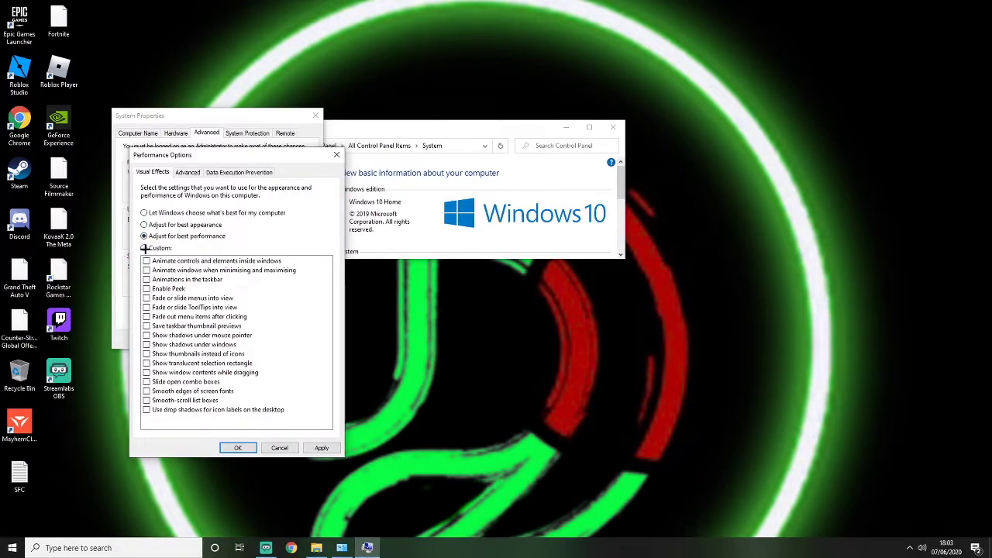
left_click(146, 354)
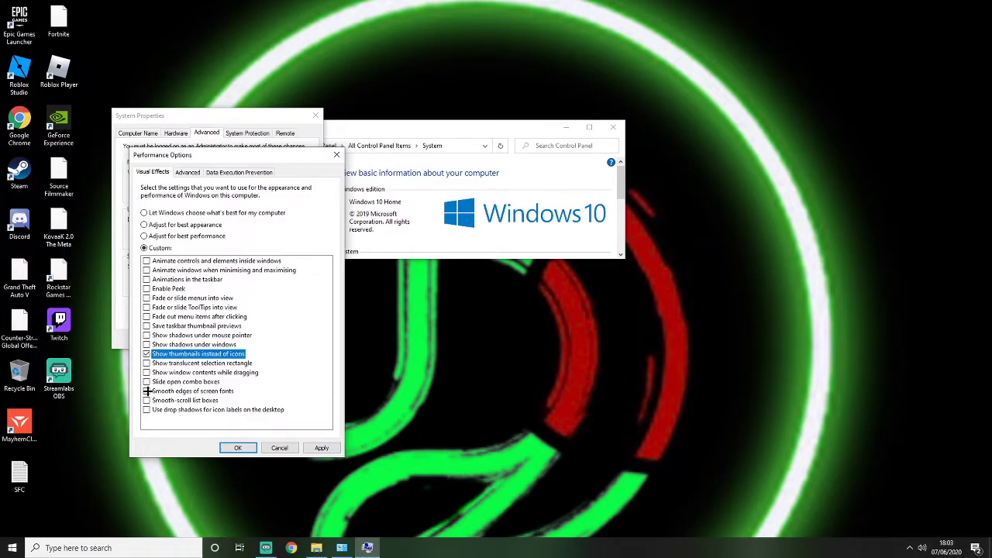
left_click(147, 391)
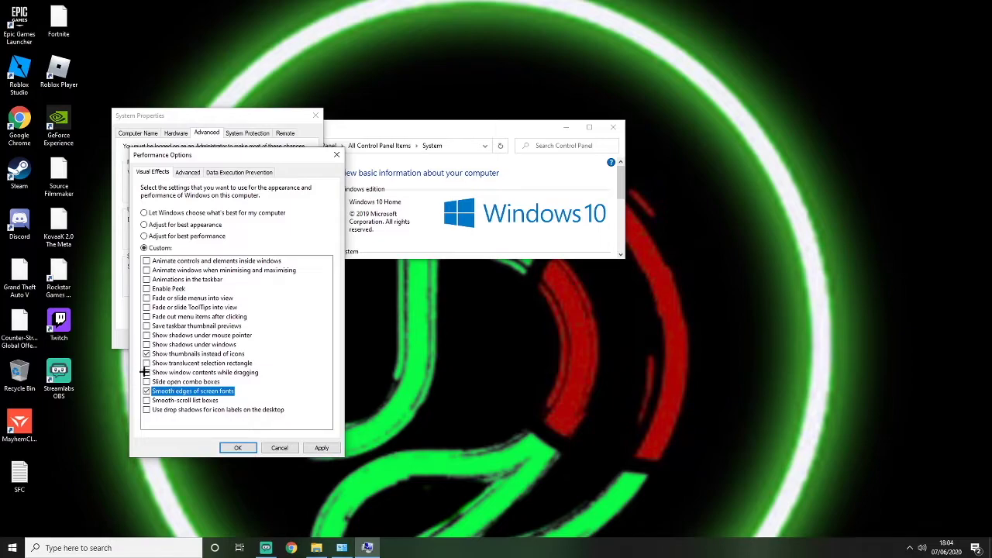
left_click(146, 372)
left_click(321, 448)
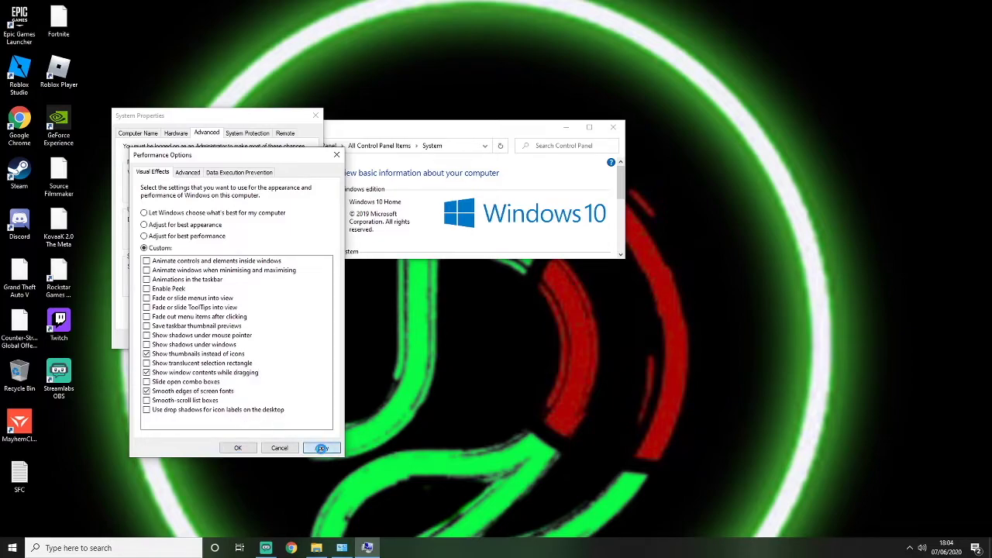
- Turn Show window contents while dragging off and back on, applying each change and moving the Performance Options dialog to compare the effect
left_click_drag(301, 158, 496, 132)
left_click(395, 344)
left_click(570, 419)
left_click(371, 347)
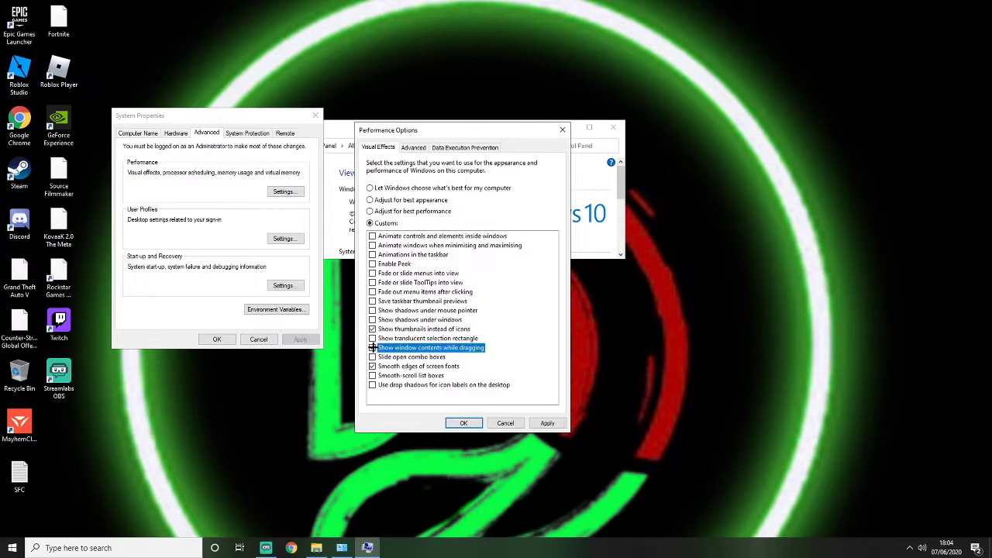
left_click(547, 423)
left_click_drag(456, 132, 441, 108)
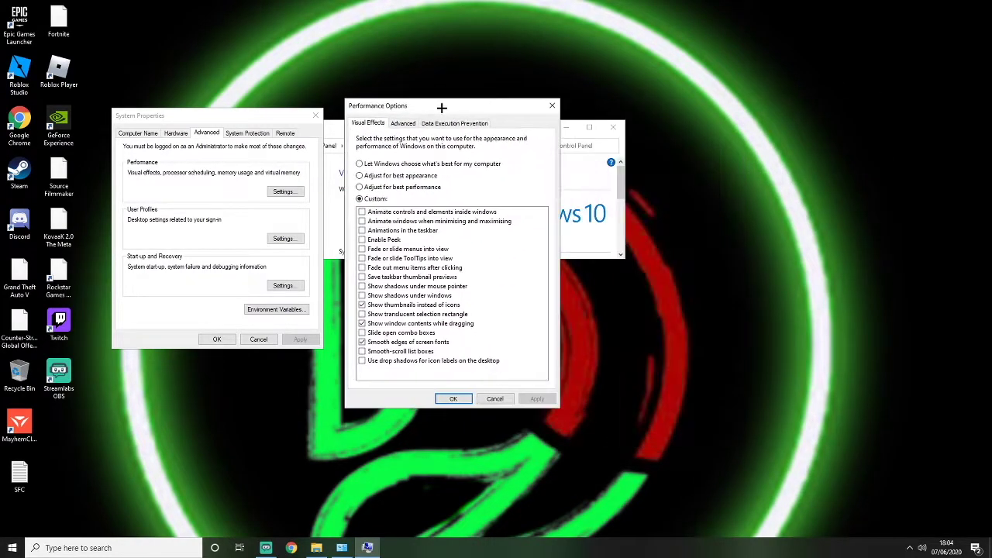
- Accept and close the Performance Options and System Properties dialogs
left_click(449, 399)
left_click(211, 340)
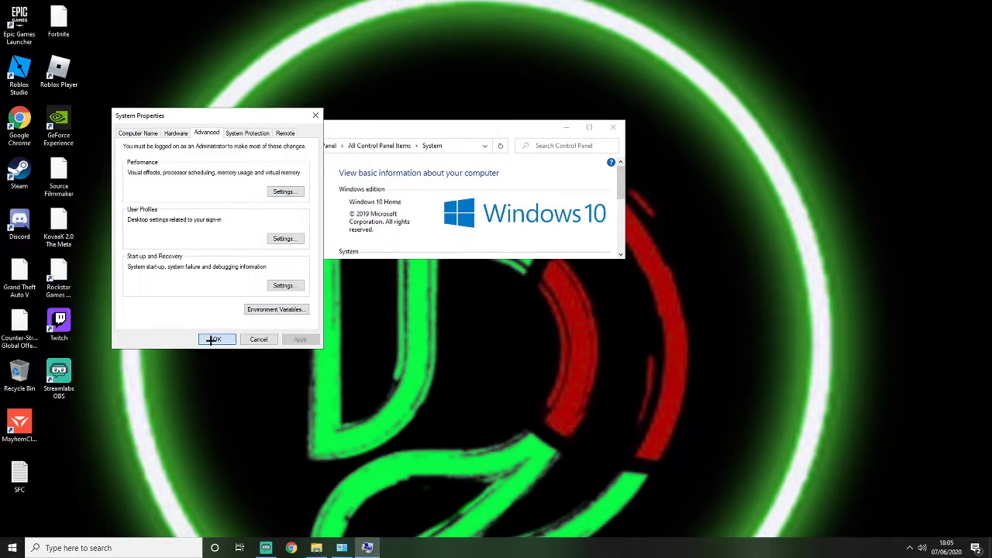
- In the General privacy settings, turn off website access to the language list, app launch tracking and suggested content in Settings
right_click(9, 547)
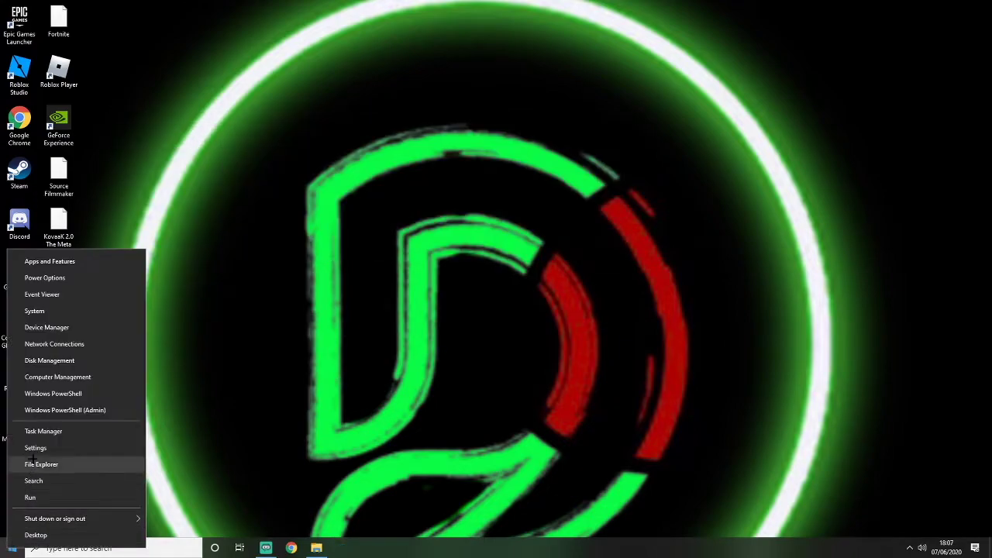
left_click(35, 448)
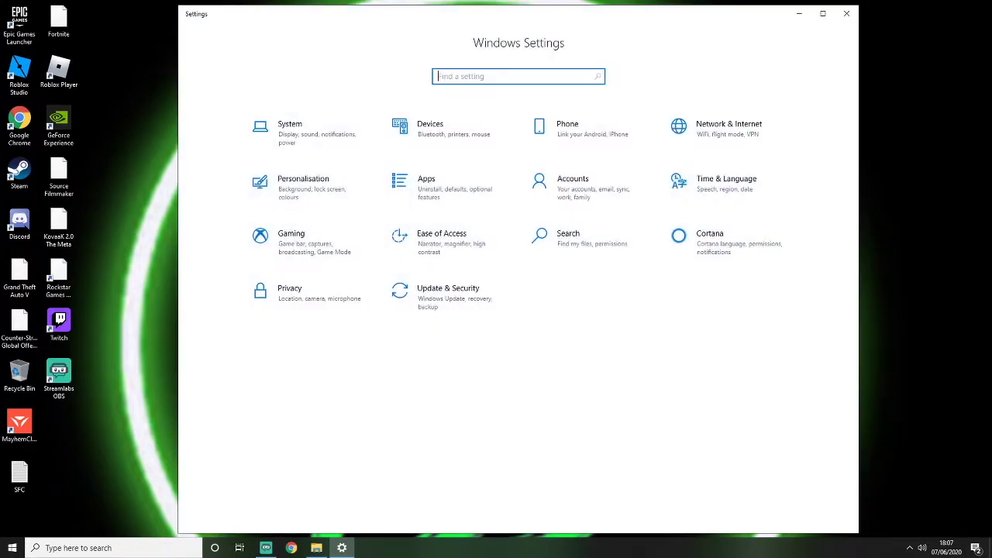
left_click(296, 295)
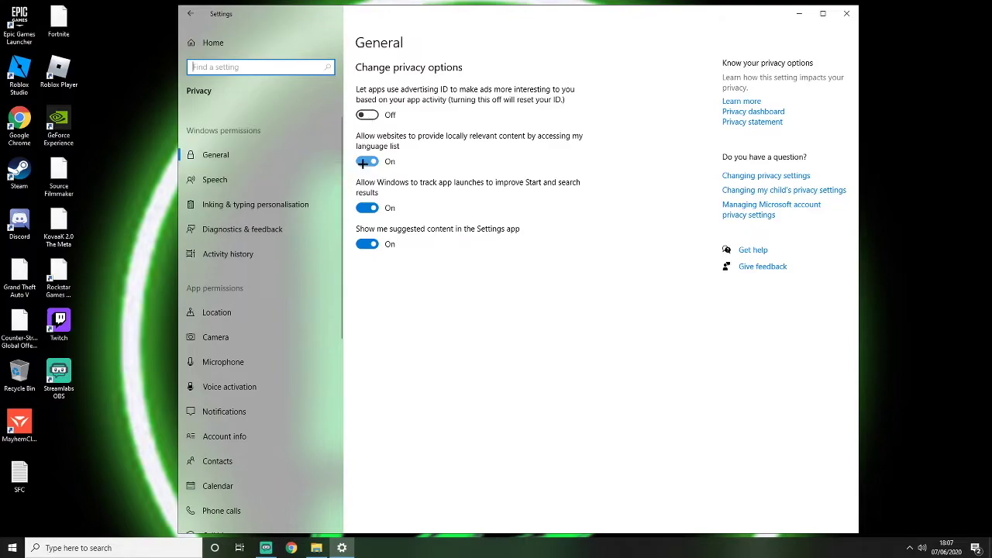
left_click(364, 161)
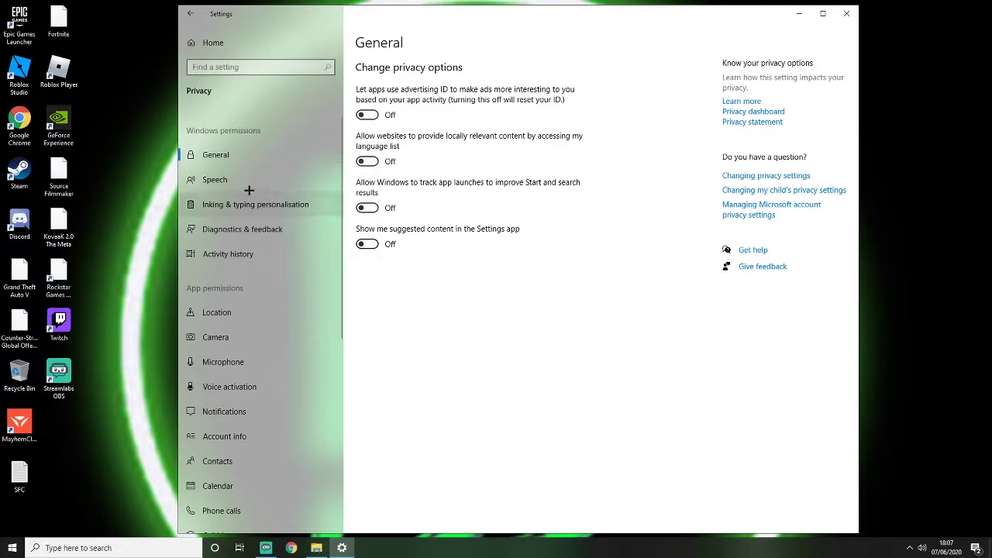
- Check the Speech and Inking & typing personalisation pages, and delete the diagnostic data Microsoft has collected about this device
left_click(214, 179)
left_click(207, 205)
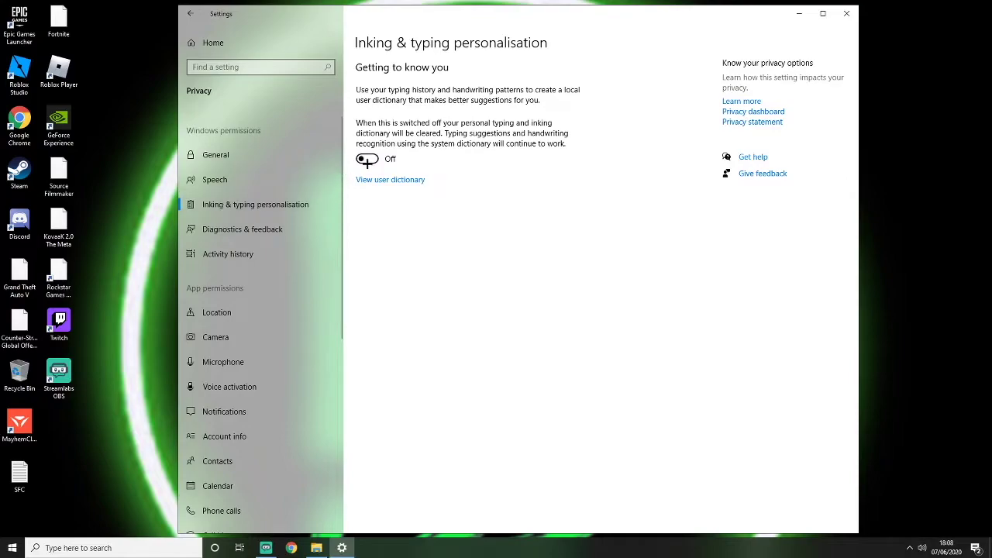
left_click(229, 228)
scroll(372, 357, "down", 5)
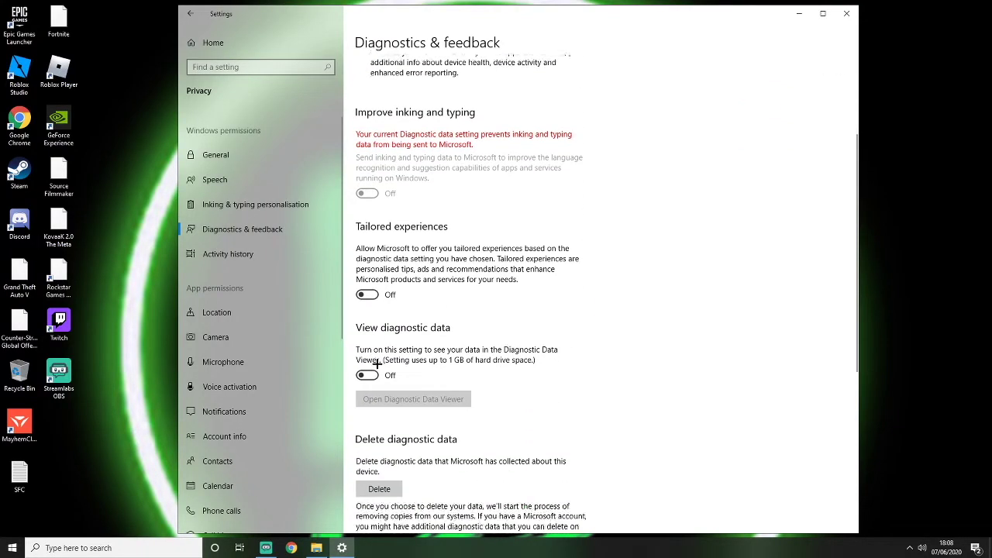
left_click(380, 330)
scroll(382, 329, "down", 2)
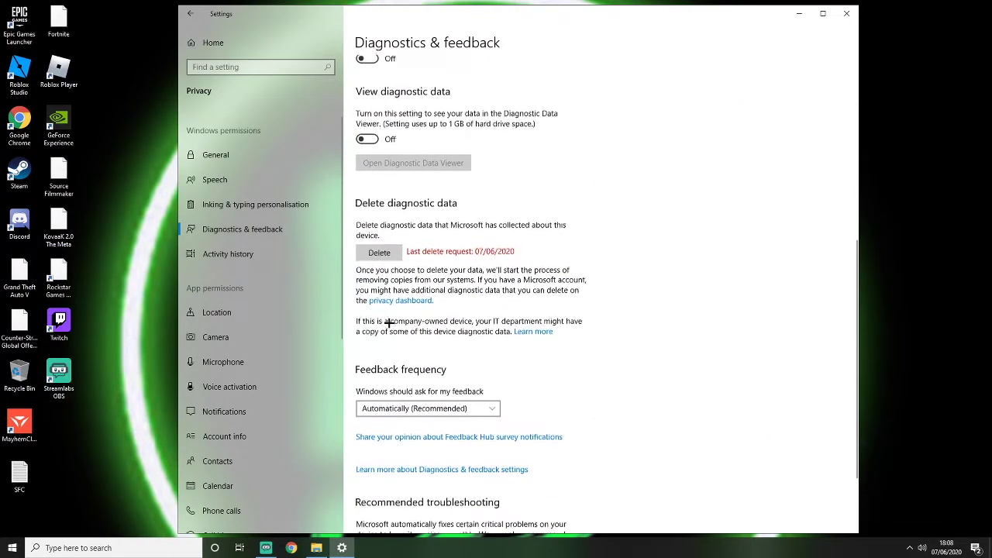
- Set the feedback frequency in Diagnostics & feedback to Never
left_click(384, 331)
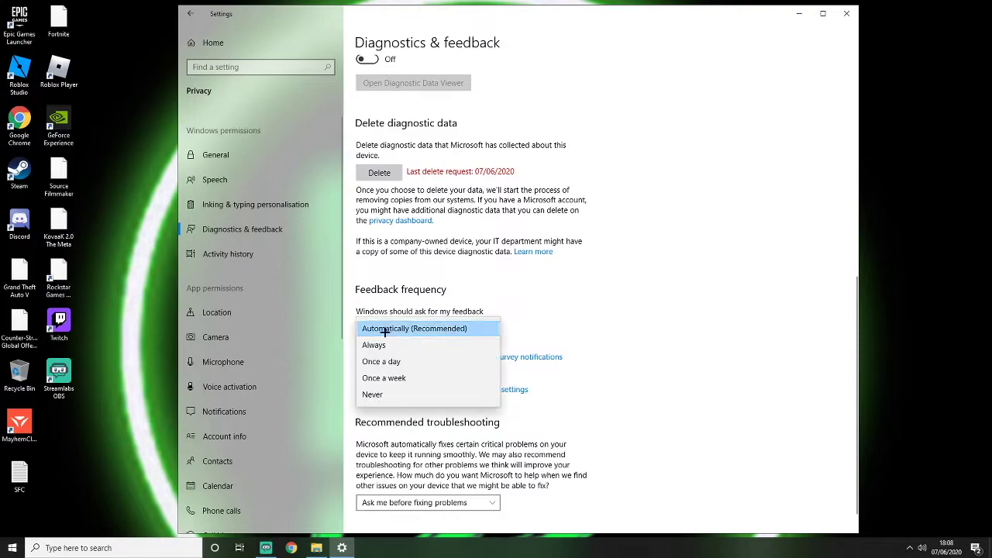
left_click(372, 395)
scroll(387, 337, "down", 1)
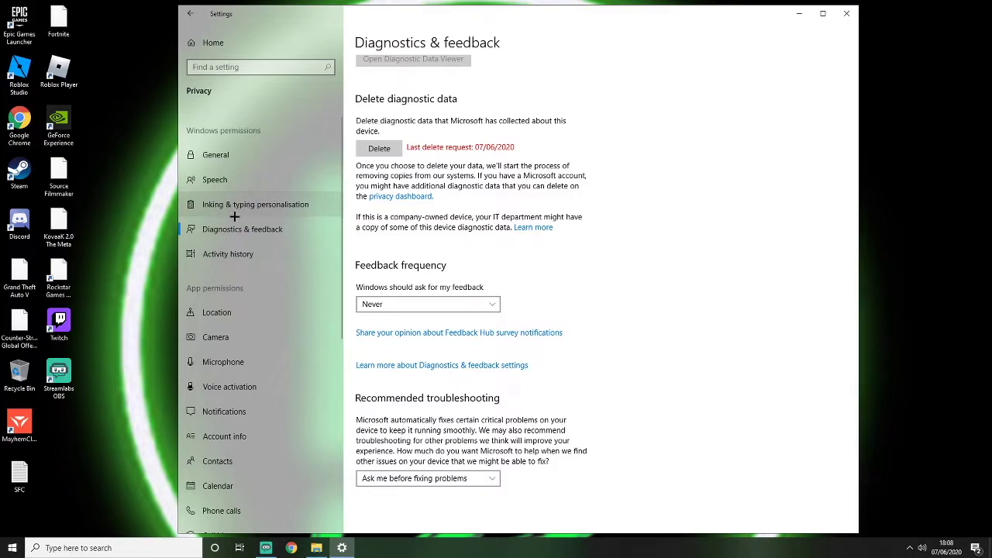
- Clear the location history on this device in the Location privacy settings and review the app permissions there
left_click(304, 312)
scroll(380, 344, "down", 8)
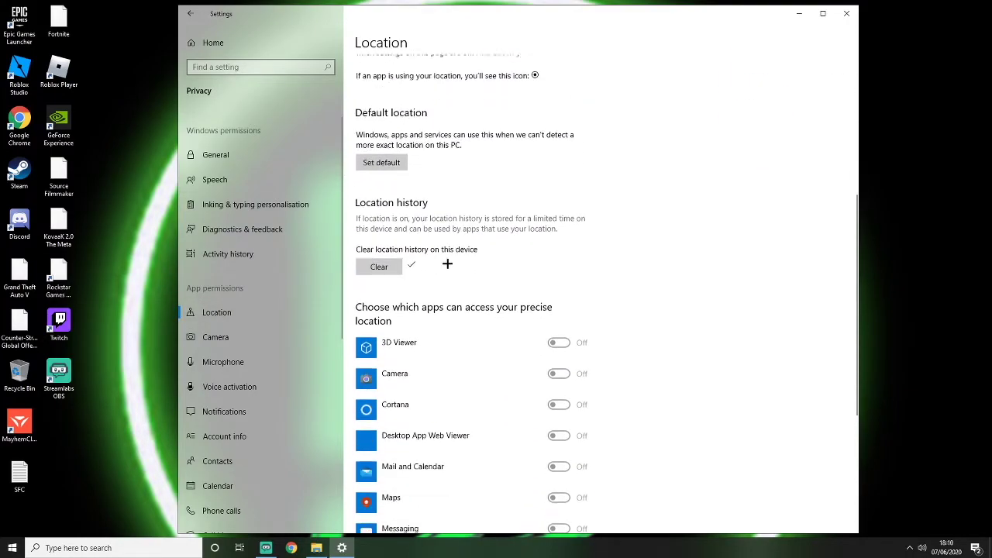
- Turn off camera access for 3D Viewer, Feedback Hub, Microsoft Edge, Microsoft Photos, Skype and Xbox Game Bar
left_click(256, 339)
scroll(434, 240, "down", 3)
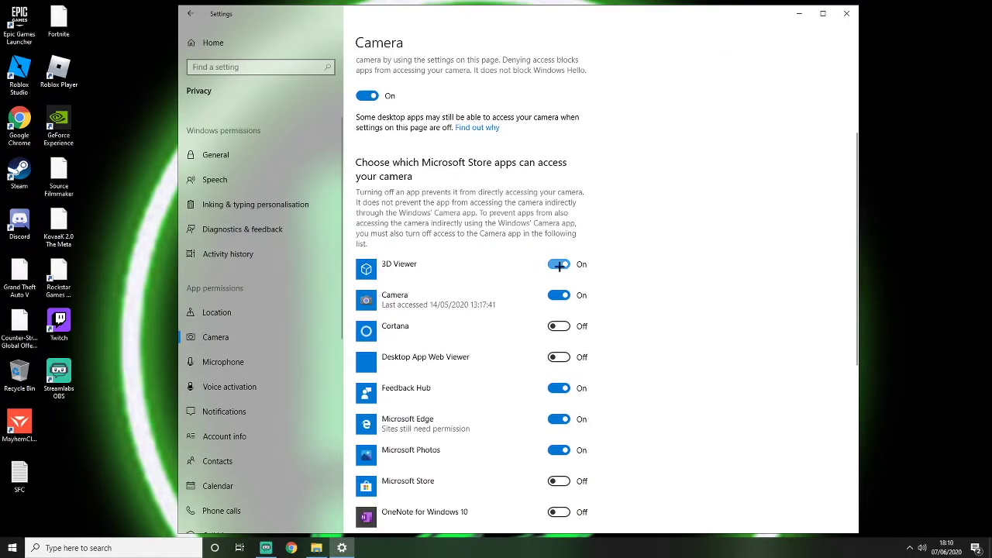
scroll(481, 308, "down", 2)
left_click(557, 371)
scroll(542, 364, "down", 2)
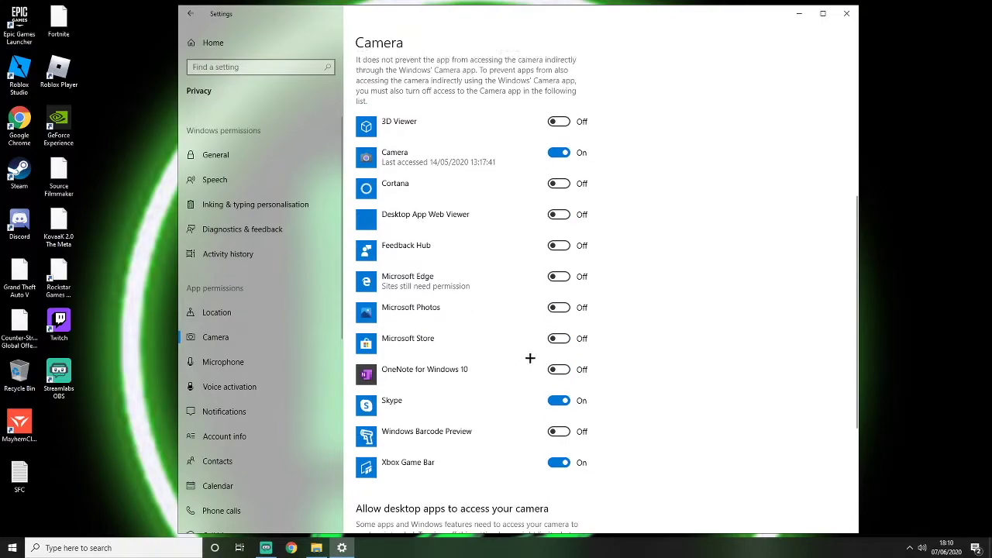
scroll(543, 433, "down", 2)
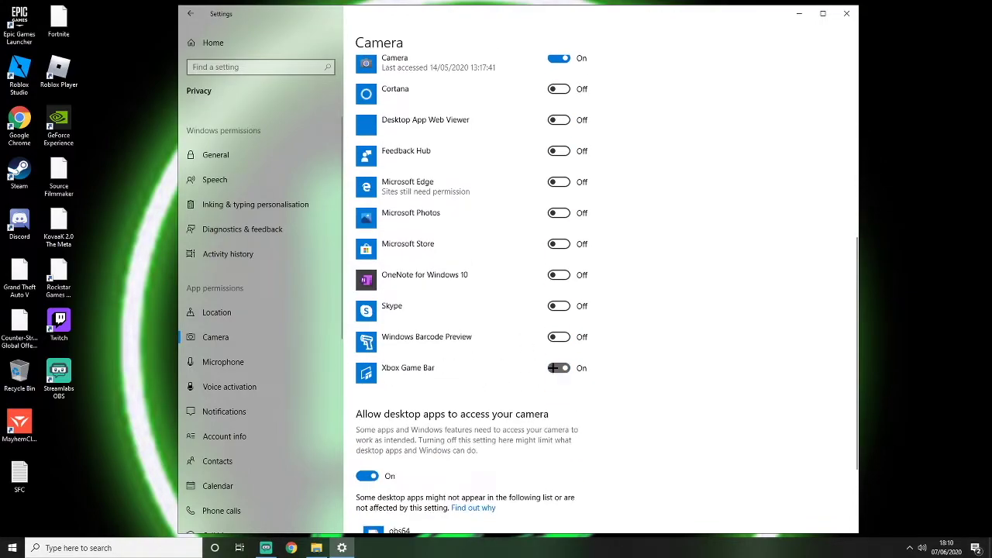
left_click(557, 369)
scroll(466, 307, "down", 3)
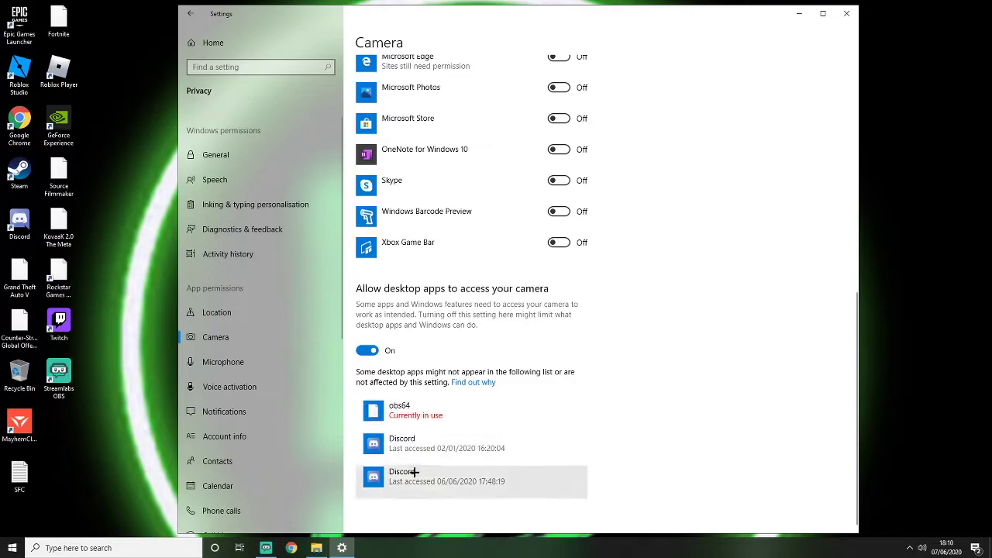
scroll(395, 303, "up", 10)
- Turn off microphone access for Feedback Hub, Microsoft Edge, Microsoft Photos, Mixed Reality Portal and other unneeded Microsoft Store apps
left_click(233, 362)
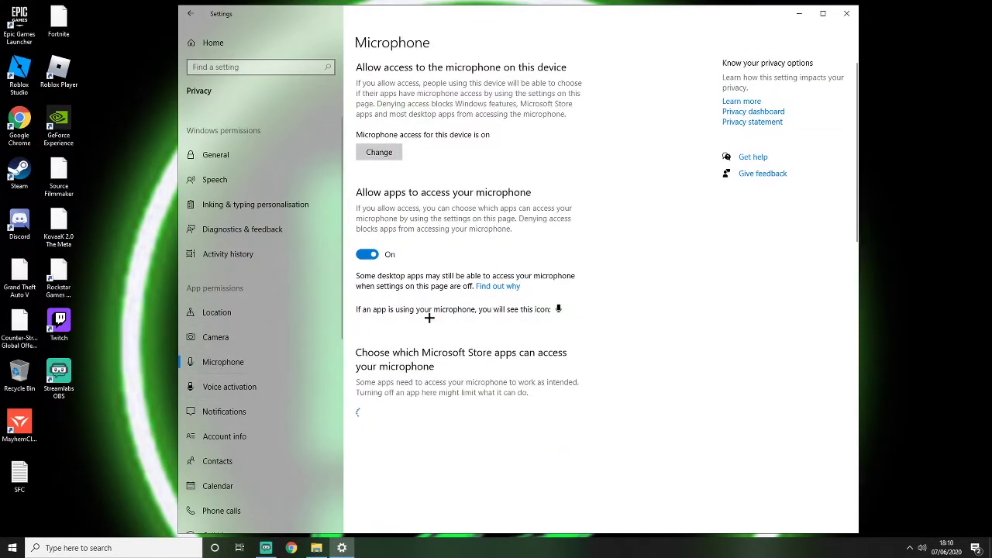
scroll(534, 235, "down", 2)
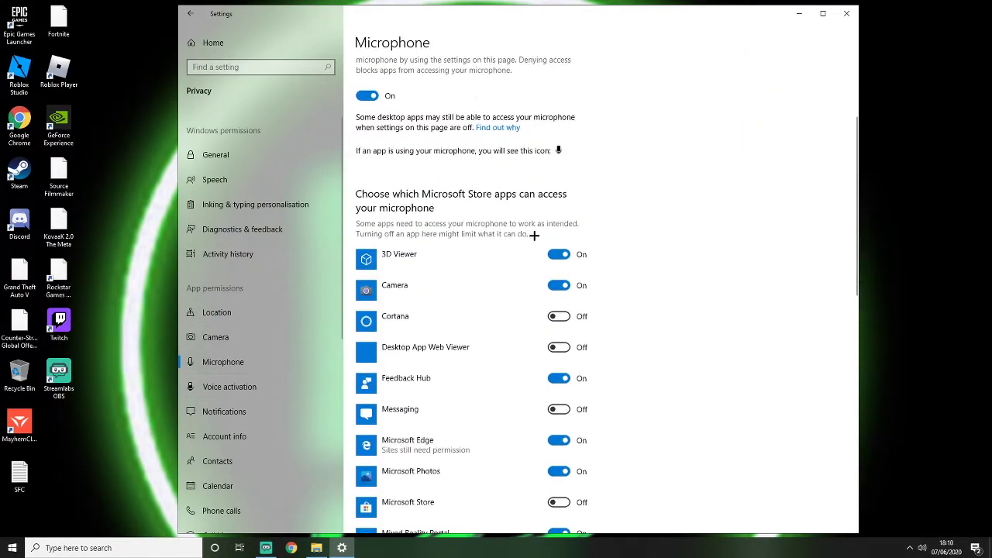
left_click(564, 382)
scroll(559, 375, "down", 1)
left_click(551, 363)
left_click(552, 393)
scroll(527, 382, "down", 2)
left_click(548, 301)
left_click(552, 361)
left_click(550, 456)
scroll(232, 294, "down", 2)
- Turn off app access to notifications and to account info
left_click(224, 282)
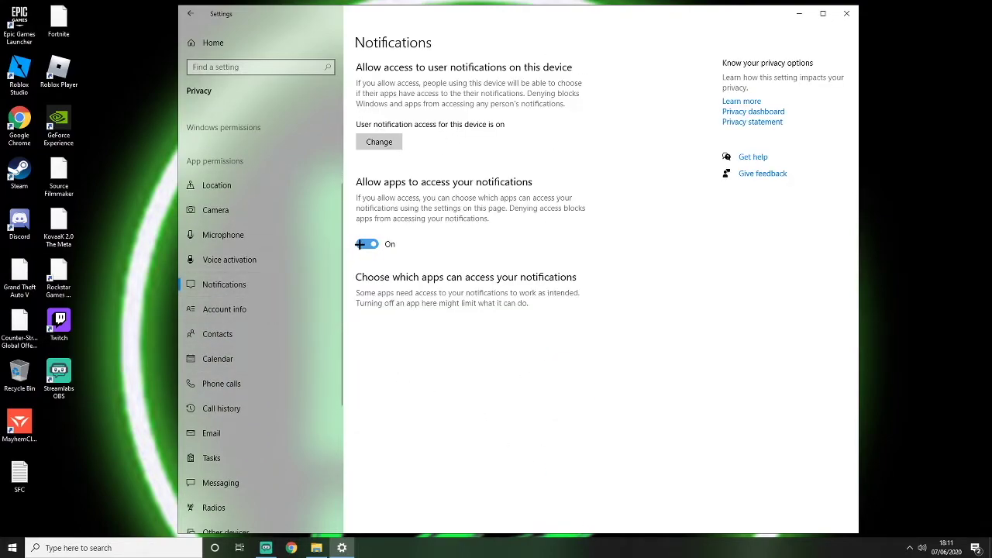
left_click(219, 310)
left_click(555, 406)
- Turn off contacts and calendar access, both for the individual apps and for apps as a whole
left_click(224, 332)
left_click(558, 375)
left_click(558, 437)
left_click(367, 255)
left_click(218, 359)
left_click(558, 385)
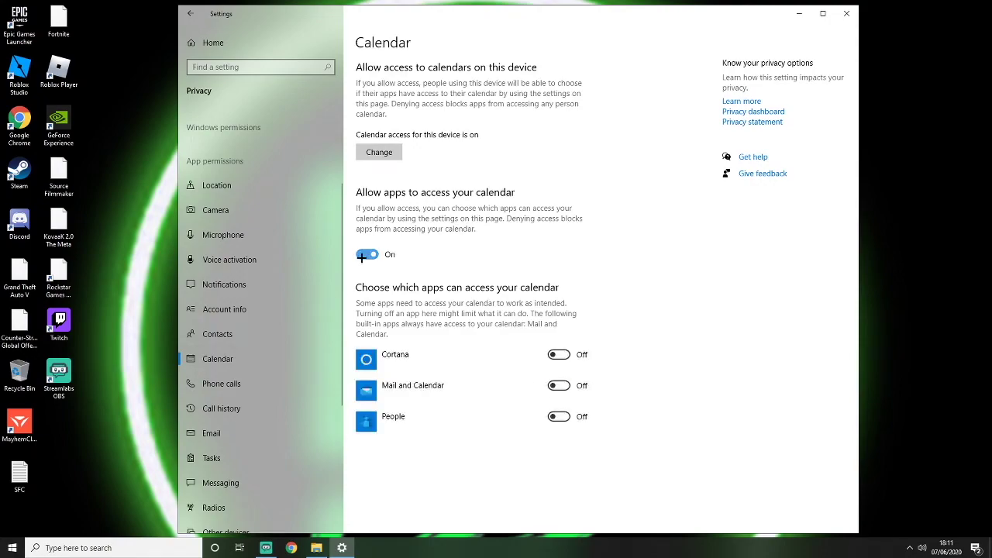
left_click(366, 254)
- Check the Phone calls permission and turn off app access to call history
left_click(225, 384)
left_click(267, 408)
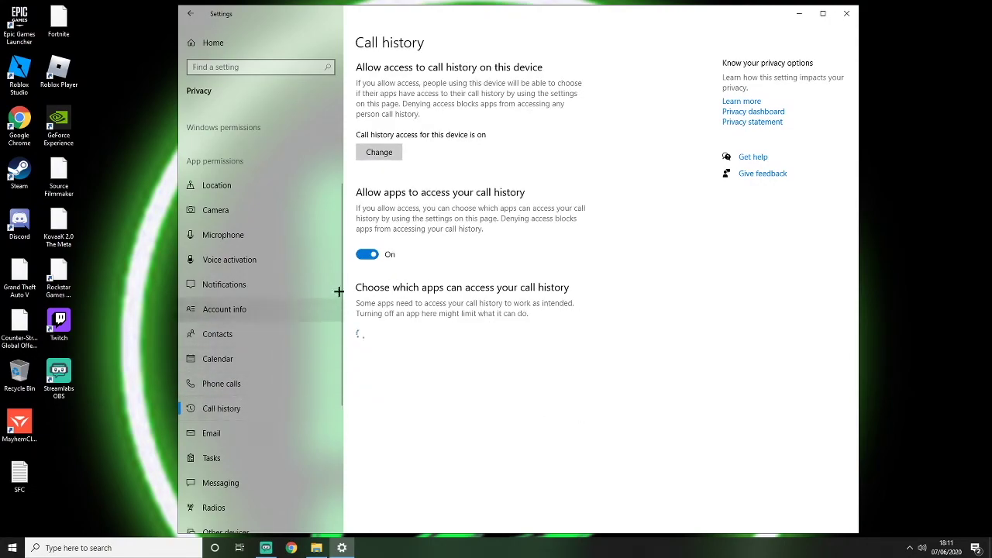
left_click(366, 254)
scroll(215, 434, "down", 3)
- Turn off app access to email and to tasks
left_click(279, 316)
left_click(558, 375)
left_click(366, 254)
left_click(209, 330)
left_click(367, 243)
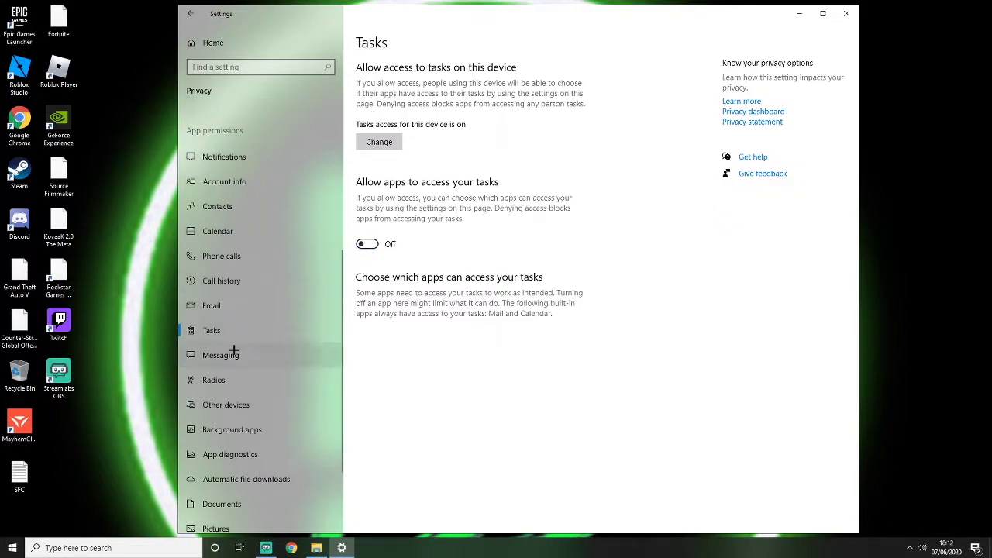
- Turn off app access to messaging and control of the device's radios
left_click(220, 355)
left_click(367, 264)
left_click(211, 379)
left_click(366, 255)
- Turn off communication with unpaired devices in the Other devices permissions
scroll(225, 372, "down", 2)
left_click(260, 339)
left_click(360, 119)
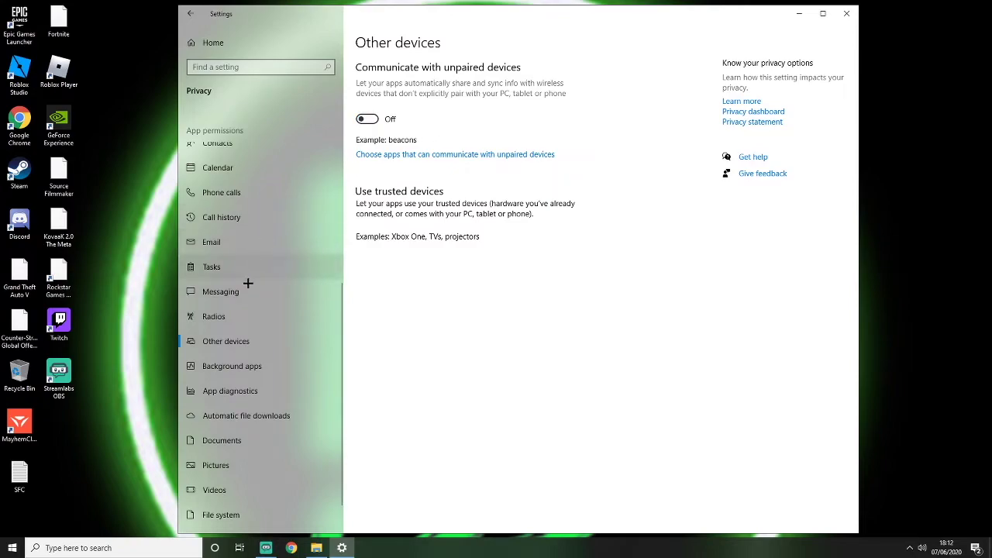
- Turn off background running for the apps from 3D Viewer through Get Help, except Camera
left_click(310, 365)
scroll(441, 155, "down", 2)
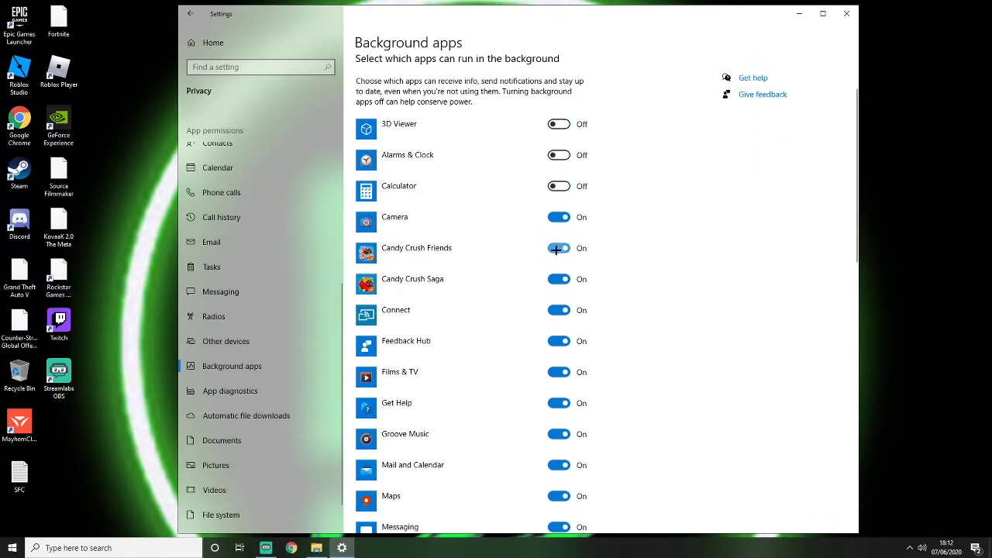
left_click(554, 310)
left_click(554, 341)
scroll(548, 344, "down", 2)
left_click(552, 288)
left_click(552, 320)
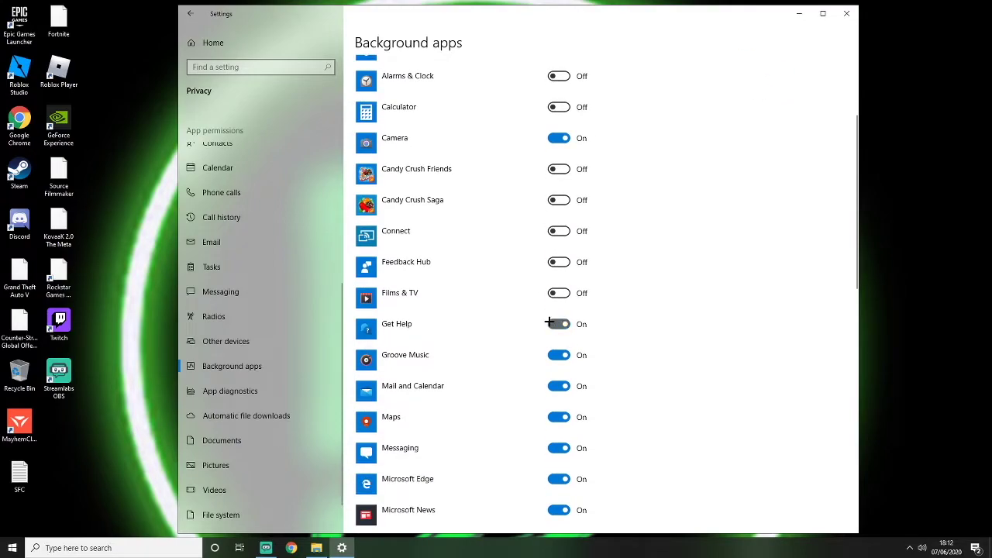
- Turn off background running for the apps from Groove Music through Mobile Plans
scroll(552, 310, "down", 2)
left_click(552, 276)
left_click(553, 400)
scroll(554, 348, "down", 2)
left_click(553, 272)
left_click(553, 303)
left_click(554, 334)
left_click(553, 365)
left_click(553, 396)
- Turn off background running for the apps from Office through Voice Recorder
scroll(543, 387, "down", 2)
left_click(551, 299)
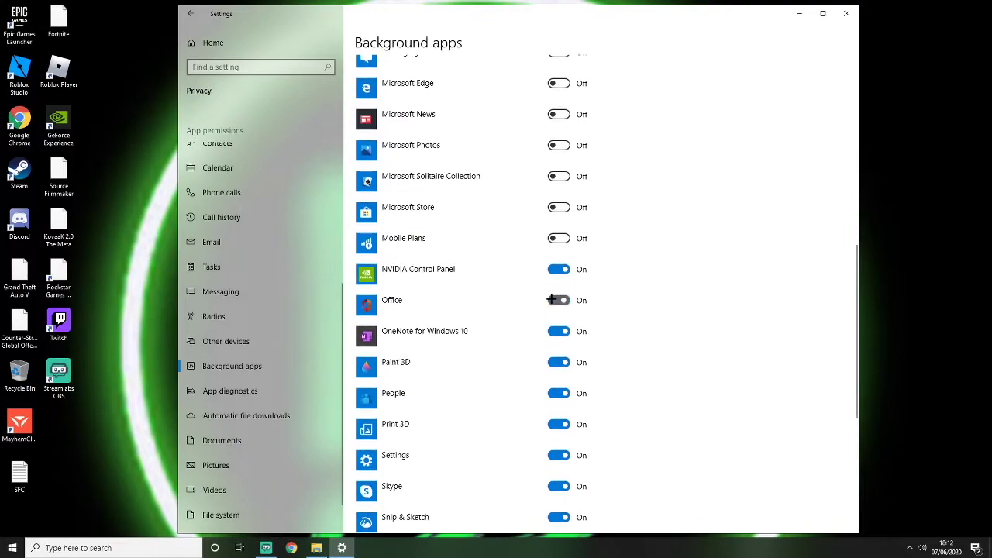
left_click(552, 394)
scroll(542, 348, "down", 2)
left_click(552, 266)
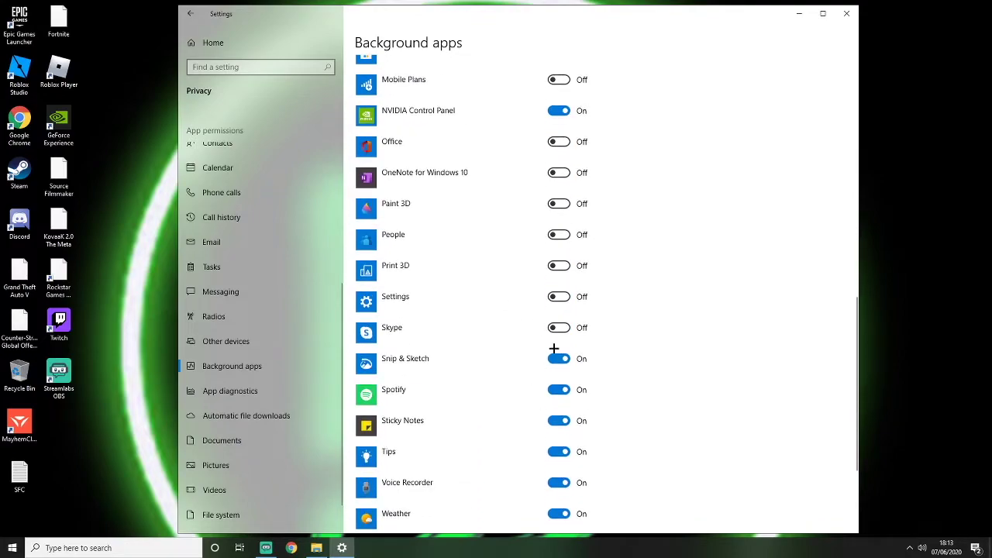
left_click(555, 451)
left_click(553, 482)
- Turn off background running for Weather, Xbox Console Companion and Xbox Game Bar, keeping Windows Security allowed
scroll(553, 465, "down", 2)
left_click(553, 355)
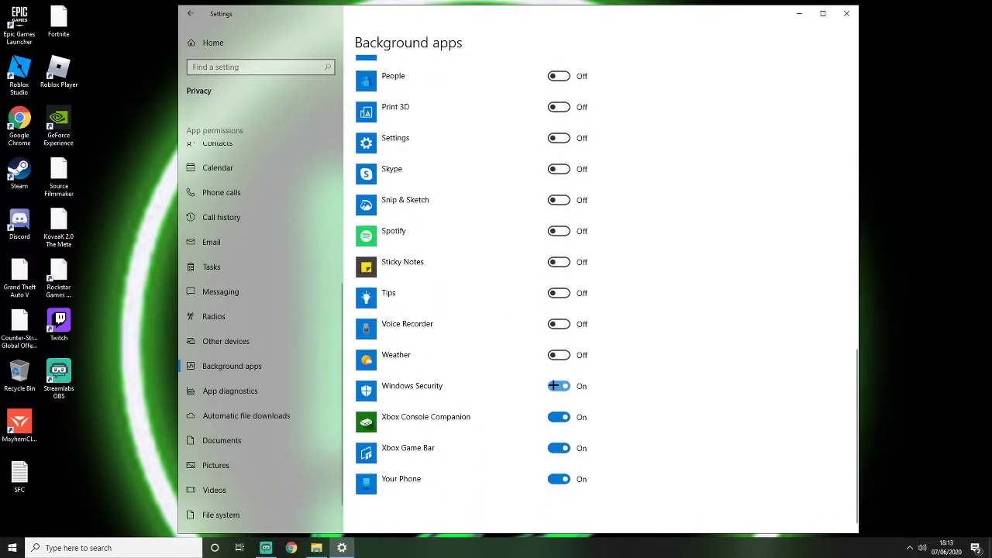
left_click(560, 386)
left_click(558, 417)
left_click(556, 451)
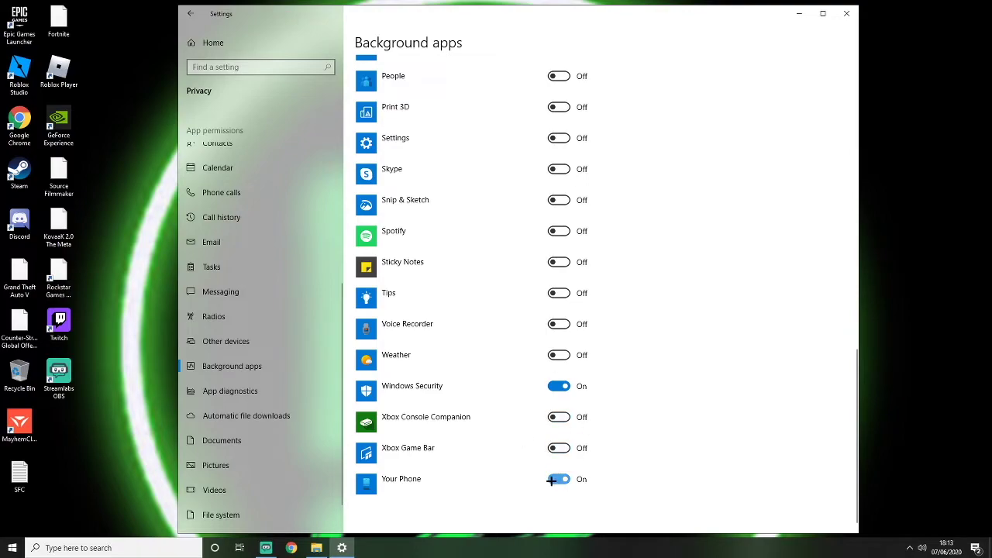
- Review the App diagnostics, Automatic file downloads and Documents permission pages
left_click(263, 391)
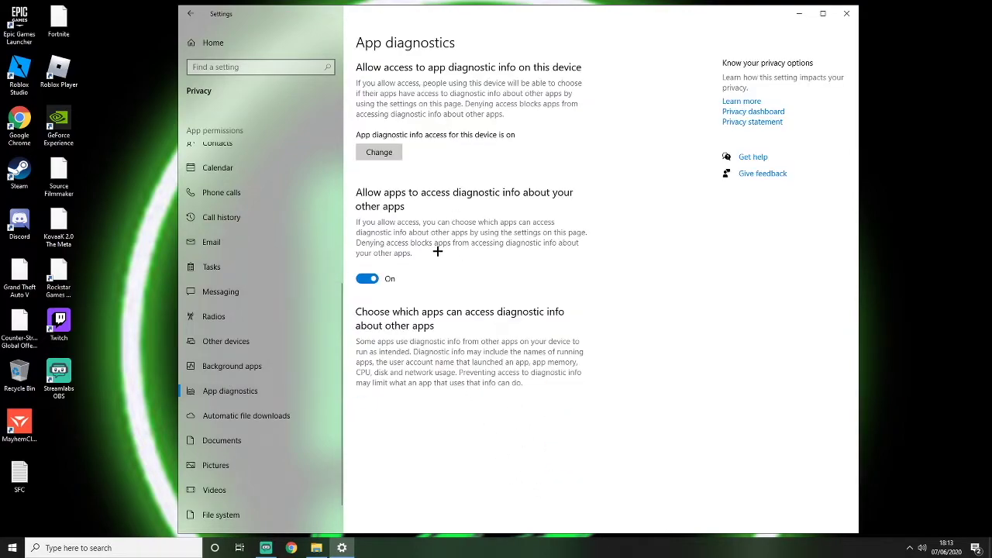
left_click(255, 414)
left_click(248, 440)
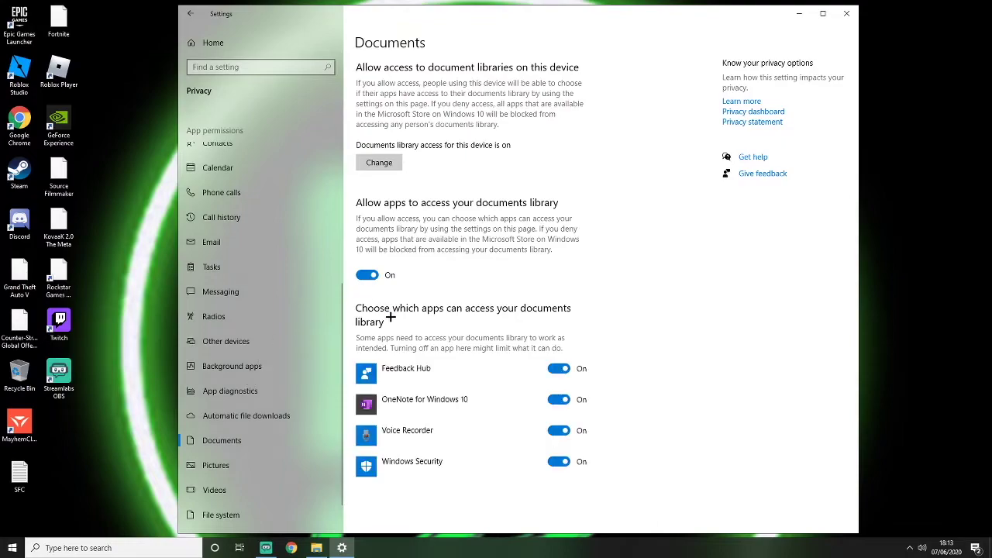
- Turn off app access to the pictures library, the videos library and the file system
left_click(217, 465)
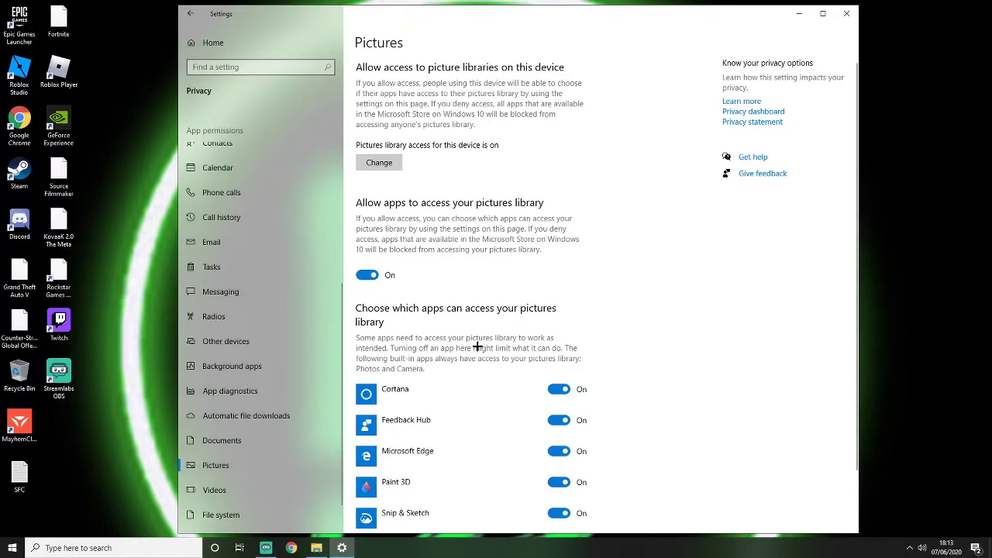
scroll(558, 433, "down", 2)
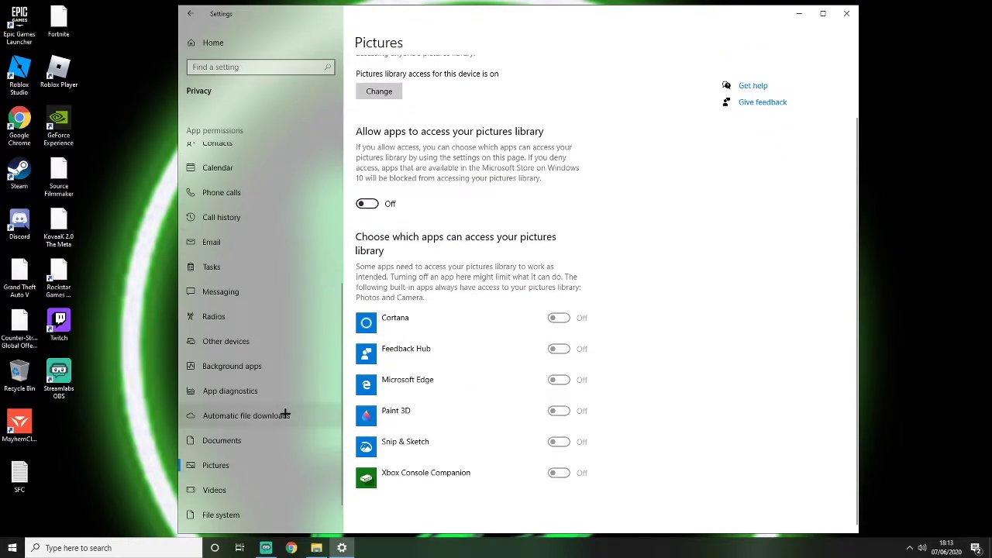
left_click(225, 490)
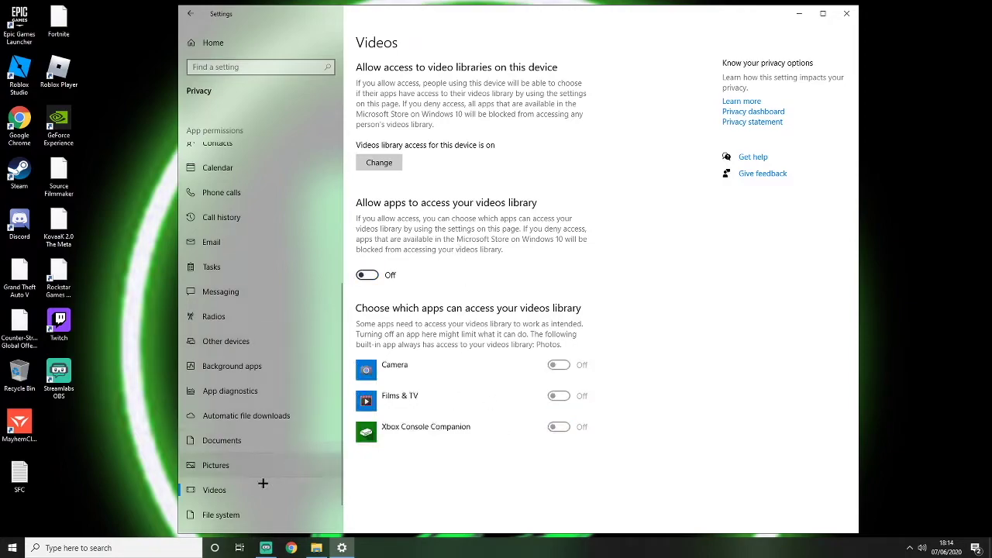
left_click(256, 516)
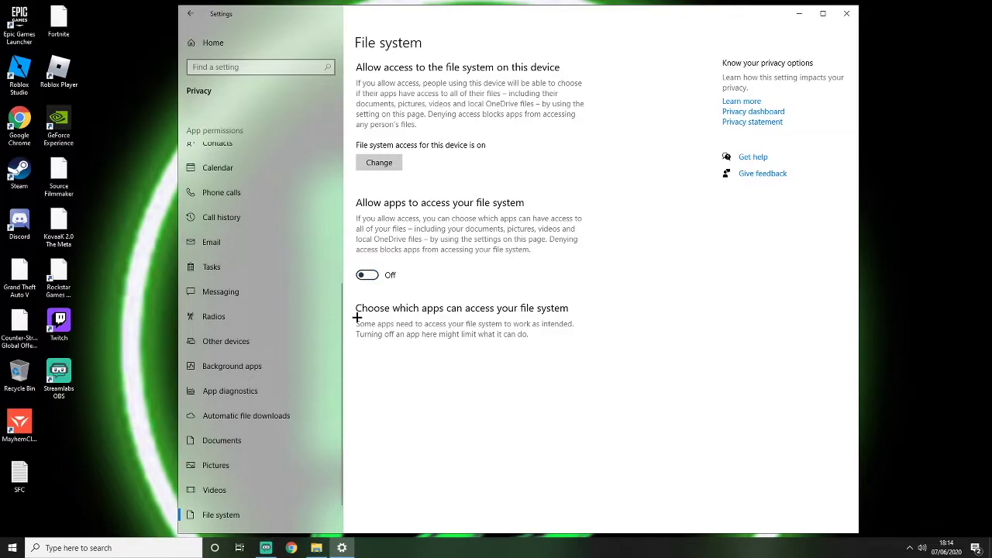
scroll(275, 354, "up", 5)
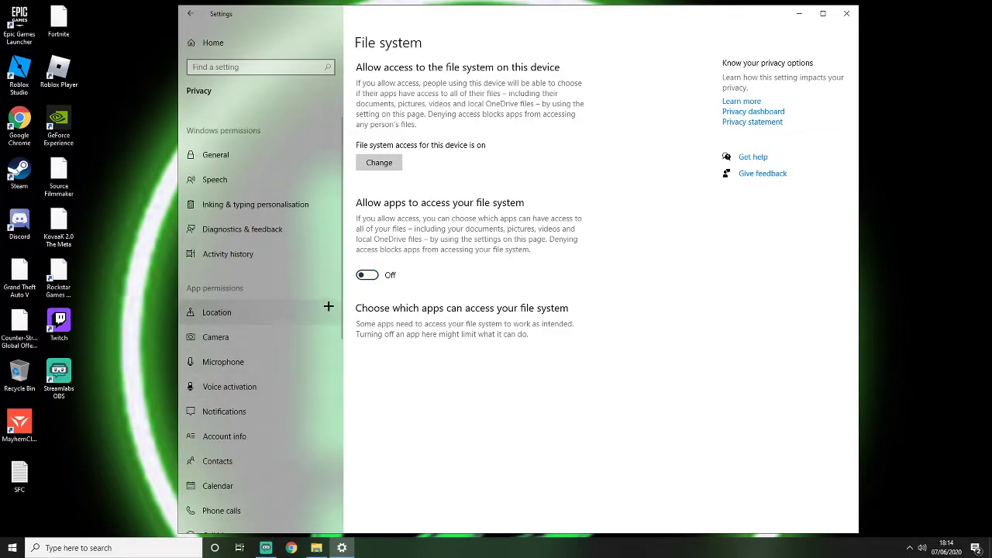
- In the system notification settings, turn off notifications from Cortana, Focusrite Notifier and Settings
left_click(188, 14)
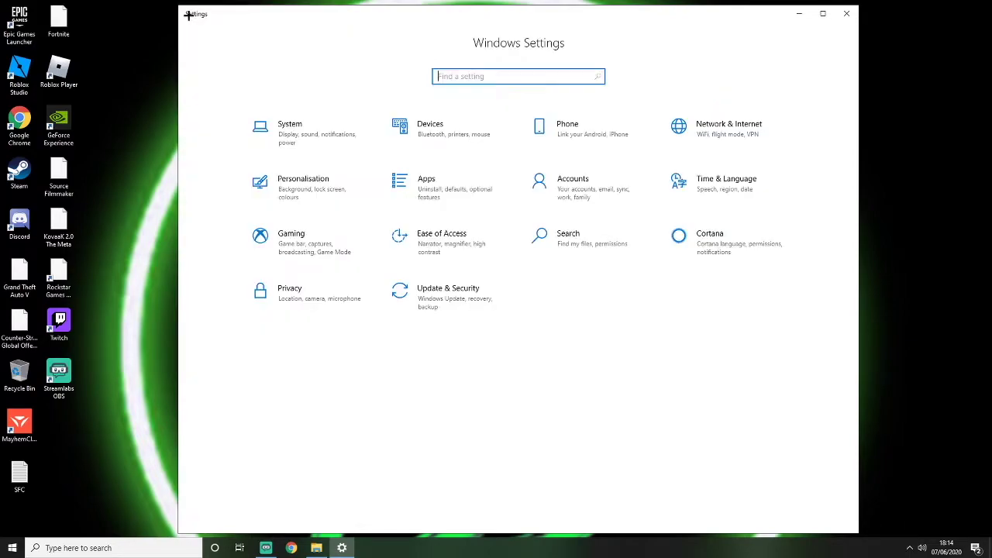
left_click(274, 133)
left_click(292, 154)
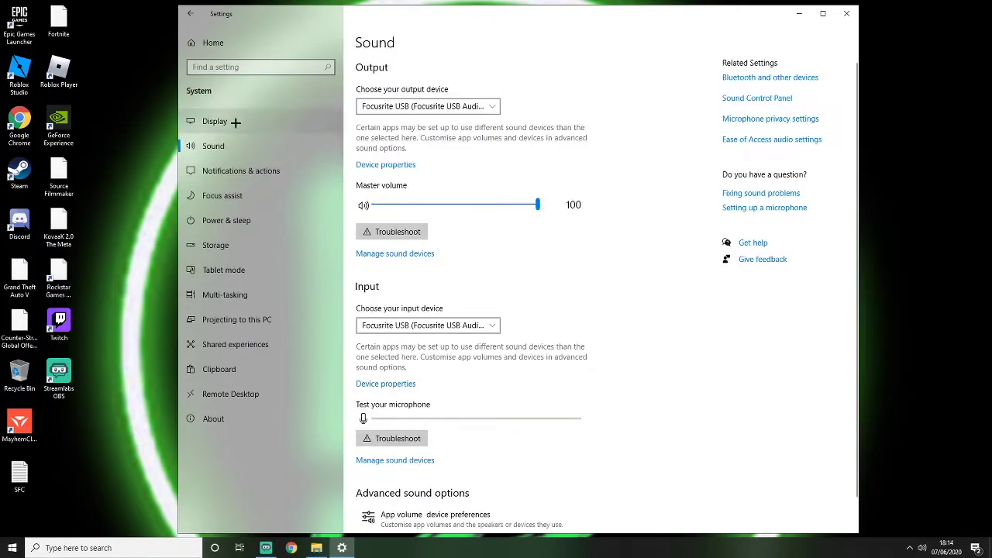
left_click(286, 170)
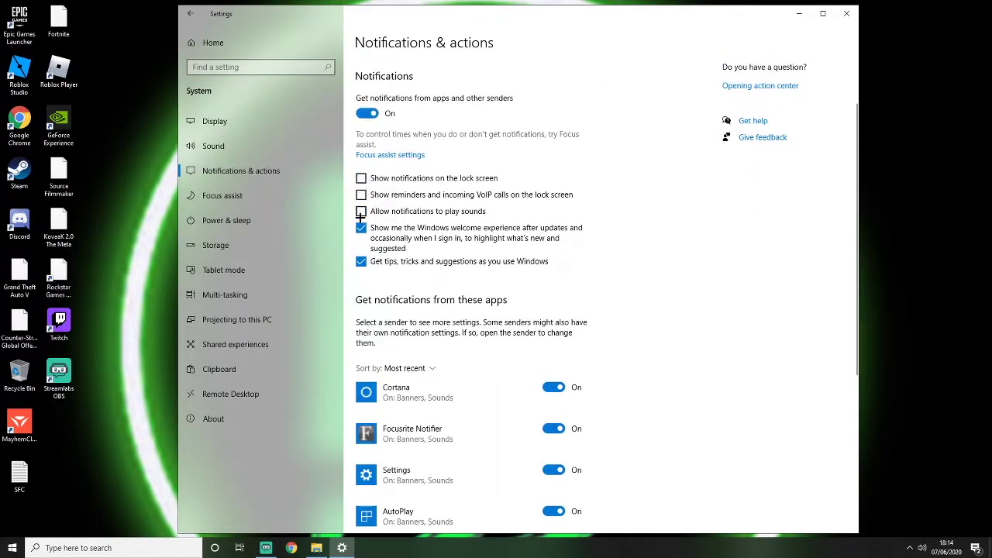
scroll(490, 230, "down", 1)
left_click(553, 308)
scroll(493, 294, "down", 1)
left_click(553, 270)
scroll(503, 315, "down", 1)
left_click(553, 232)
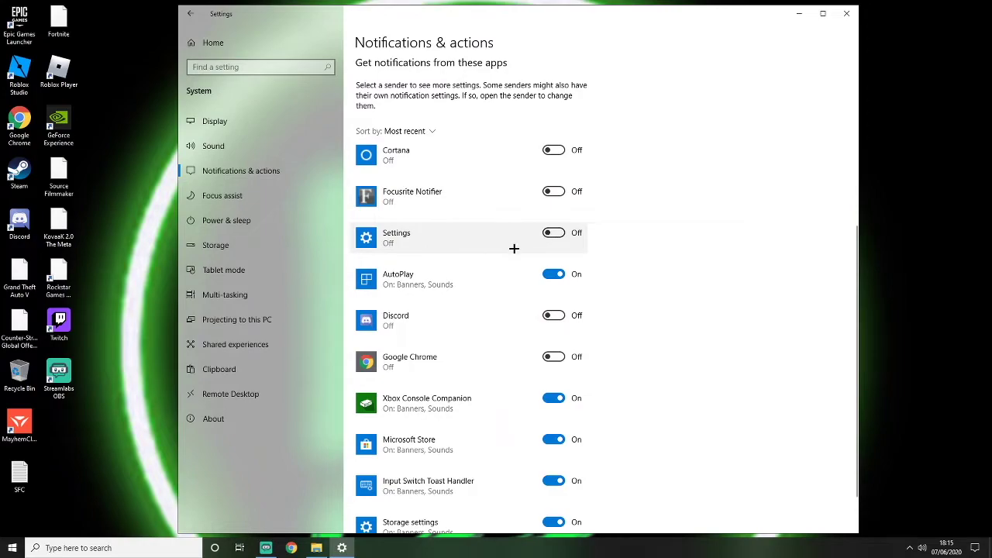
- Turn off notifications from AutoPlay, Xbox Console Companion, Microsoft Store and Input Switch Toast Handler
left_click(553, 274)
scroll(515, 291, "down", 1)
left_click(554, 343)
left_click(553, 385)
left_click(553, 426)
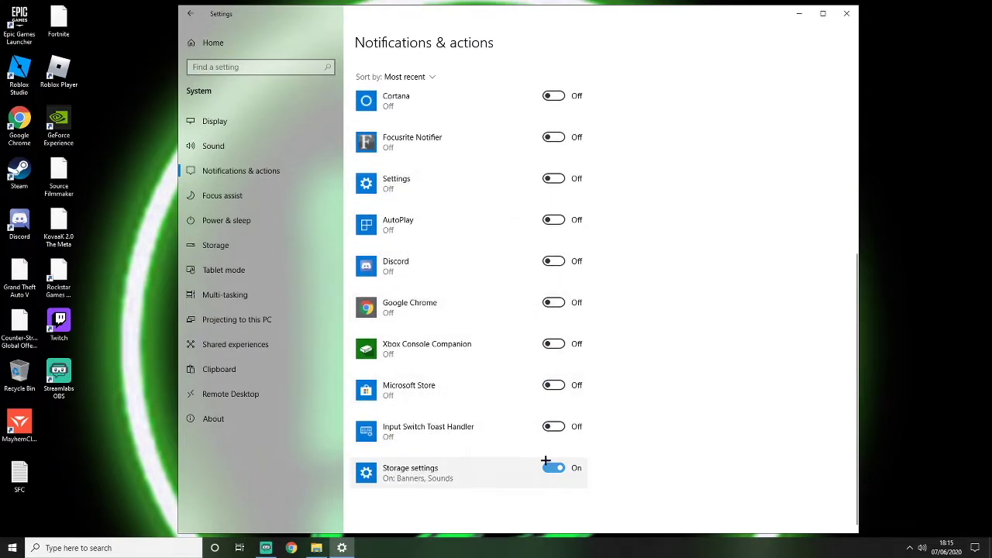
scroll(491, 423, "up", 3)
scroll(491, 423, "up", 2)
- Turn off the Focus assist automatic rules for duplicating the display, playing a game and using an app in full-screen mode
left_click(222, 195)
left_click(548, 316)
left_click(548, 349)
left_click(547, 383)
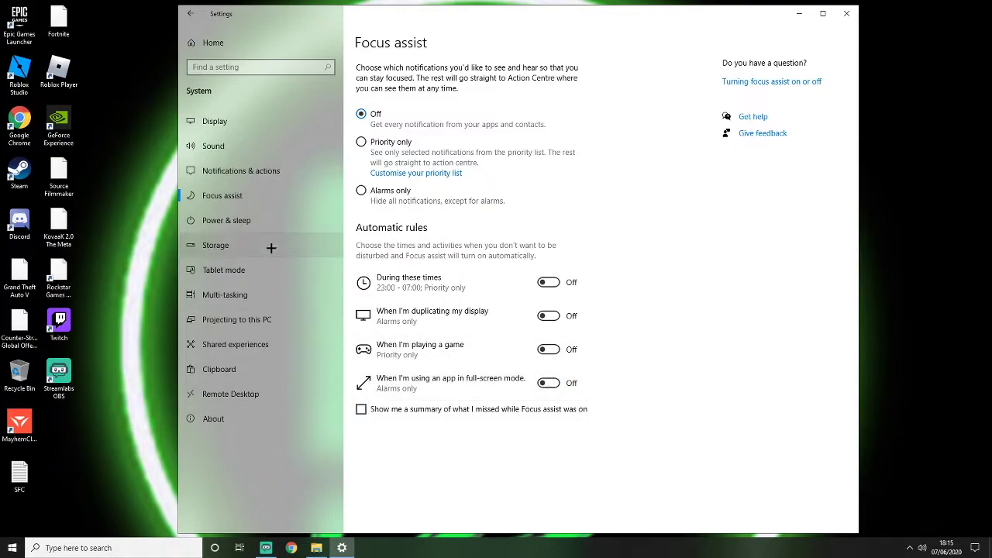
- Set the plugged-in power options so the PC never goes to sleep and the screen turns off after 30 minutes
left_click(210, 220)
left_click(441, 187)
scroll(442, 199, "down", 2)
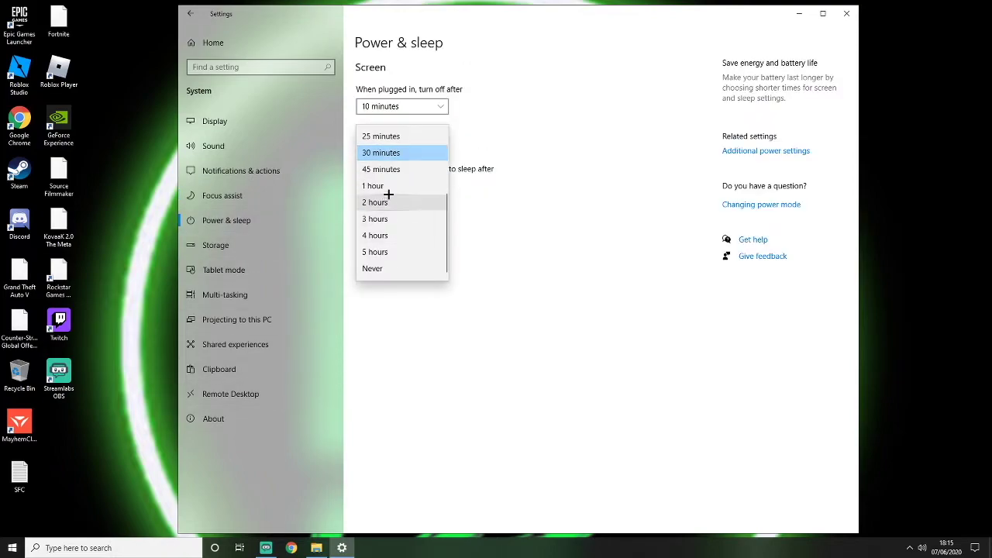
left_click(437, 268)
left_click(439, 110)
left_click(385, 168)
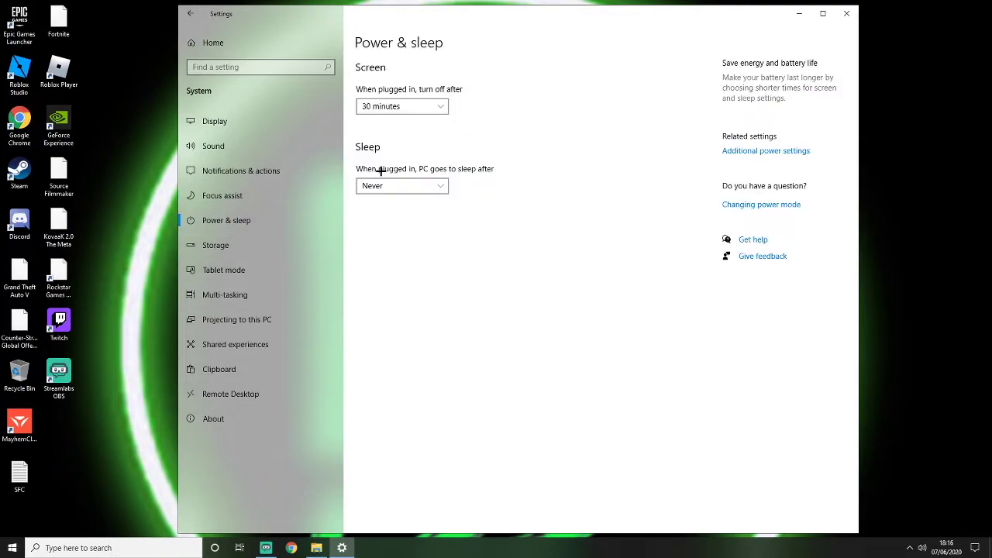
- Review the Storage, Tablet mode and Multi-tasking settings pages
left_click(216, 245)
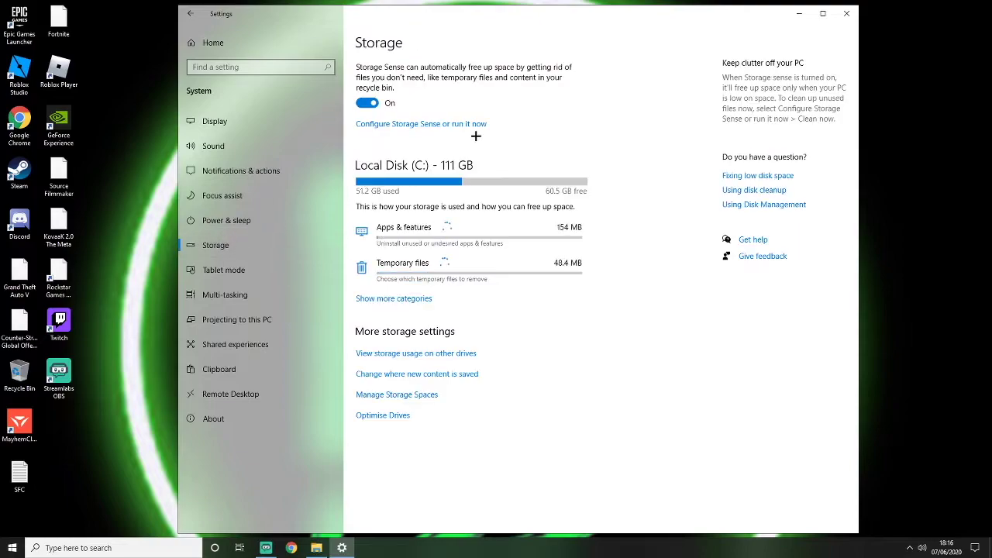
left_click(226, 269)
left_click(225, 295)
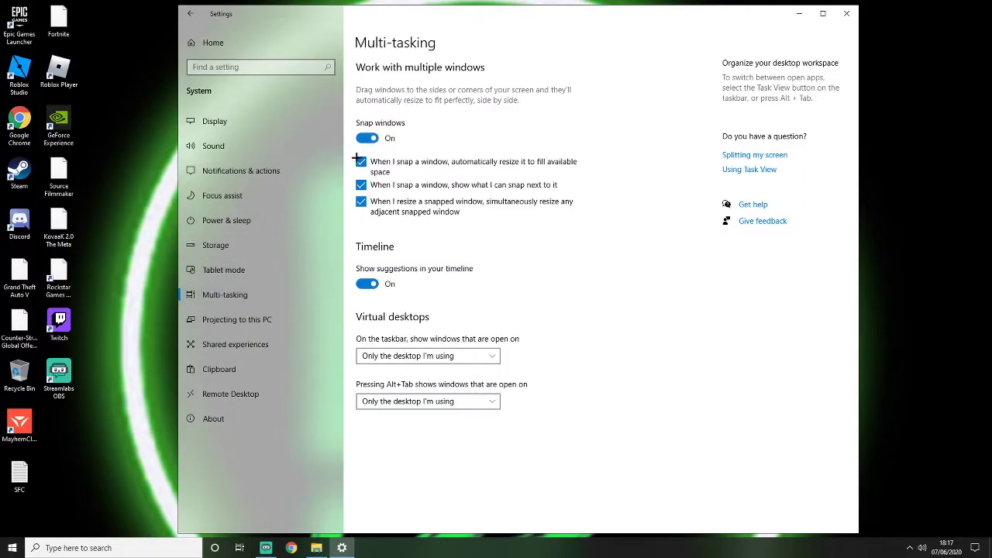
- Turn off Share across devices in the Shared experiences settings and check the Clipboard page
left_click(228, 323)
left_click(235, 338)
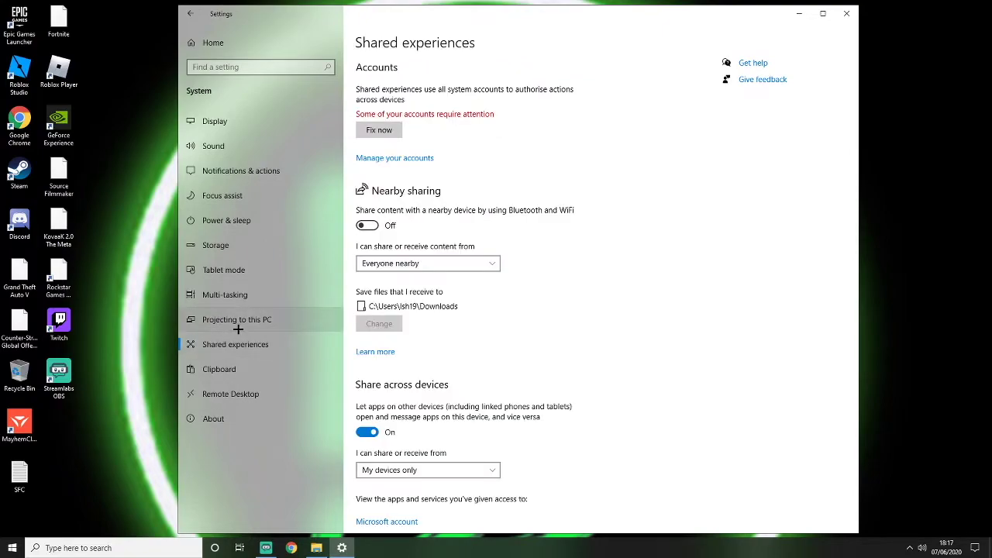
left_click(362, 431)
scroll(362, 387, "down", 2)
left_click(221, 368)
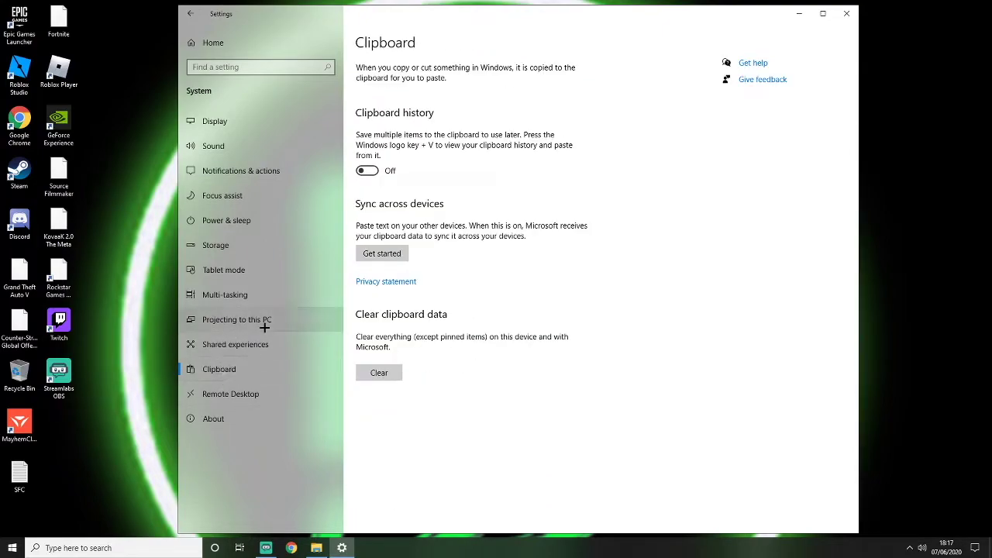
- Uninstall Candy Crush Saga and Candy Crush Friends from the installed apps list
left_click(192, 14)
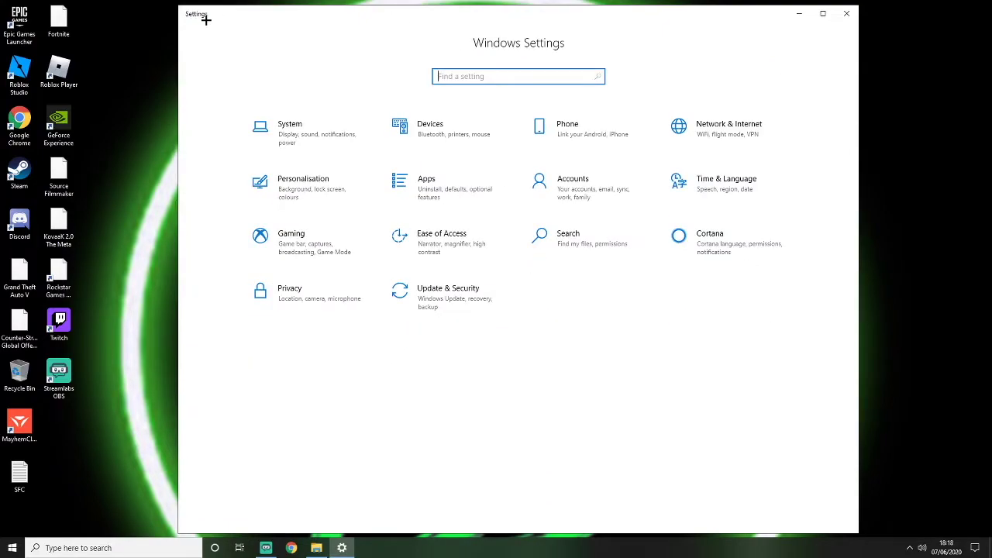
left_click(410, 189)
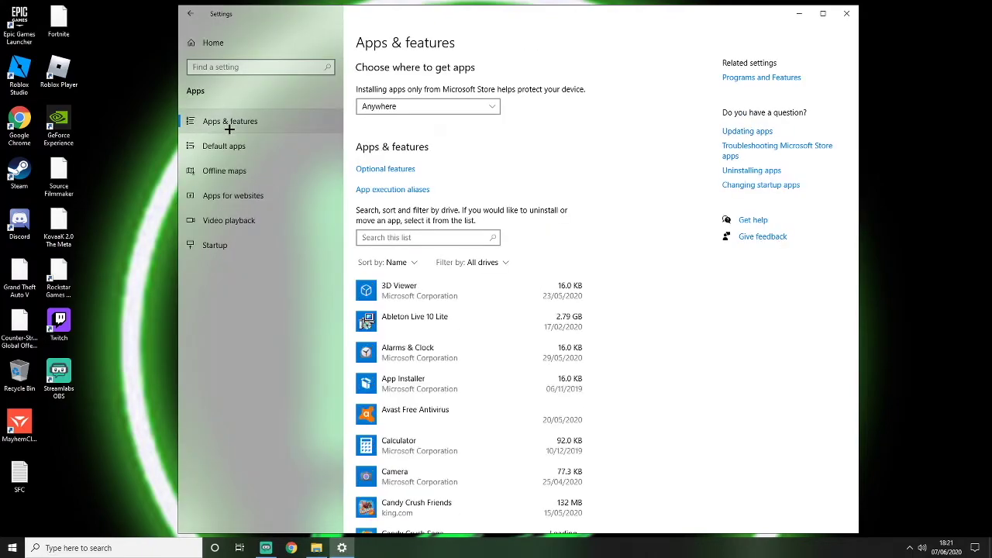
scroll(488, 272, "down", 2)
scroll(452, 264, "down", 2)
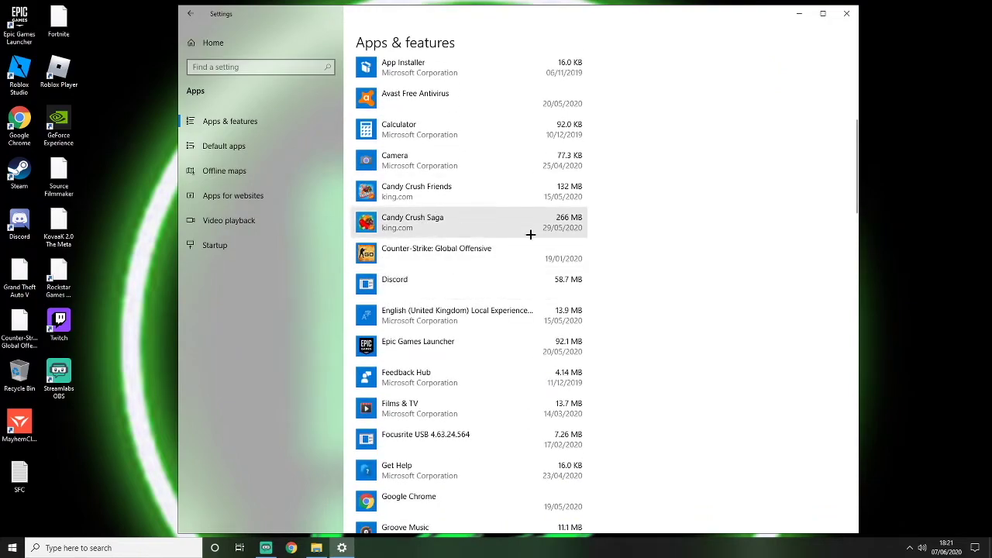
left_click(543, 225)
left_click(558, 265)
left_click(616, 237)
left_click(534, 193)
left_click(558, 231)
left_click(615, 202)
- Uninstall the Microsoft News app
scroll(527, 248, "down", 3)
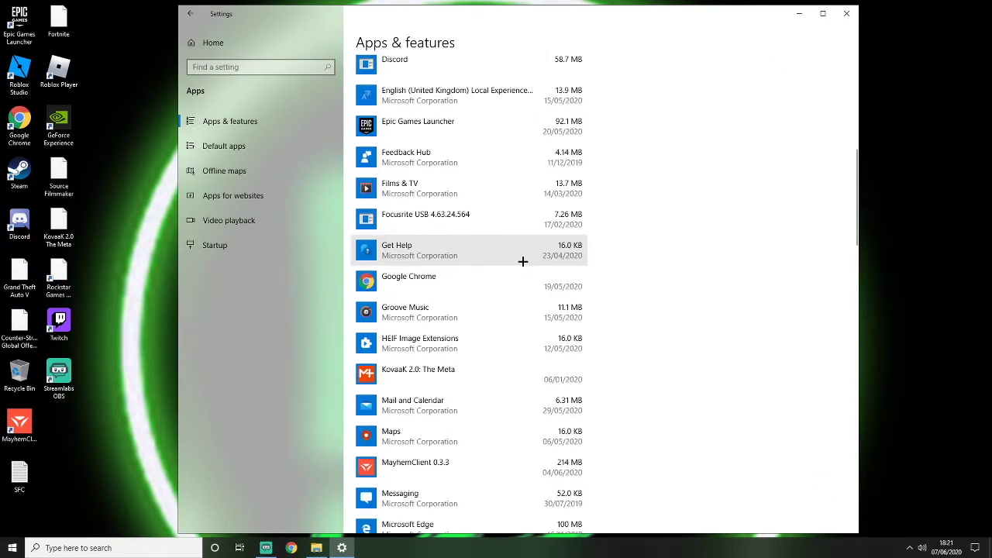
scroll(523, 260, "down", 4)
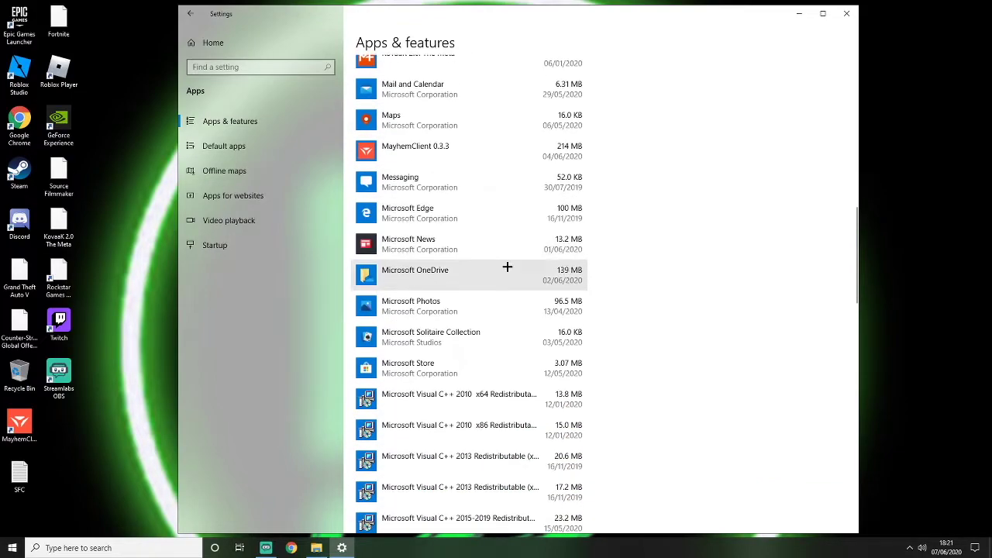
left_click(577, 248)
left_click(558, 288)
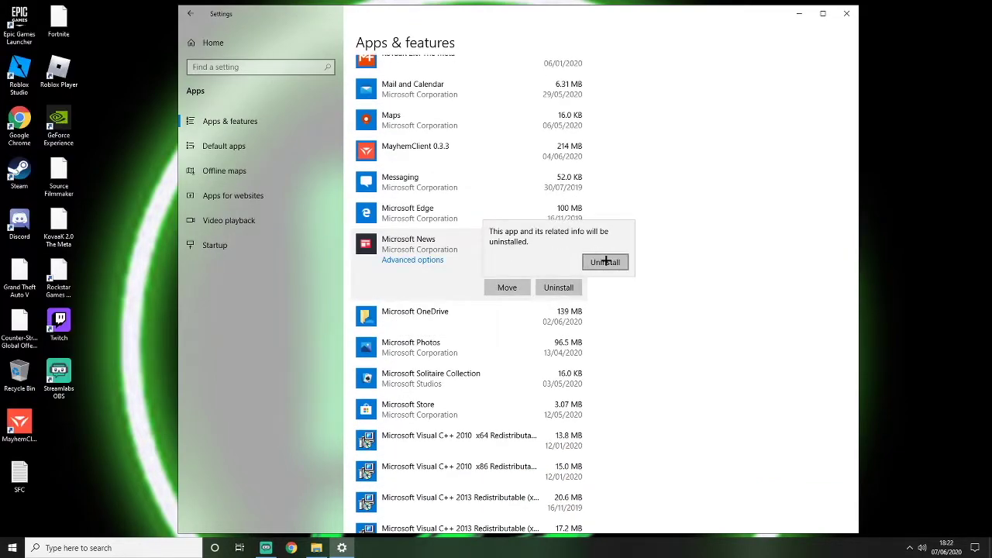
left_click(606, 262)
- Look through the remaining installed apps, the Default apps page and the Offline maps page
scroll(505, 266, "down", 10)
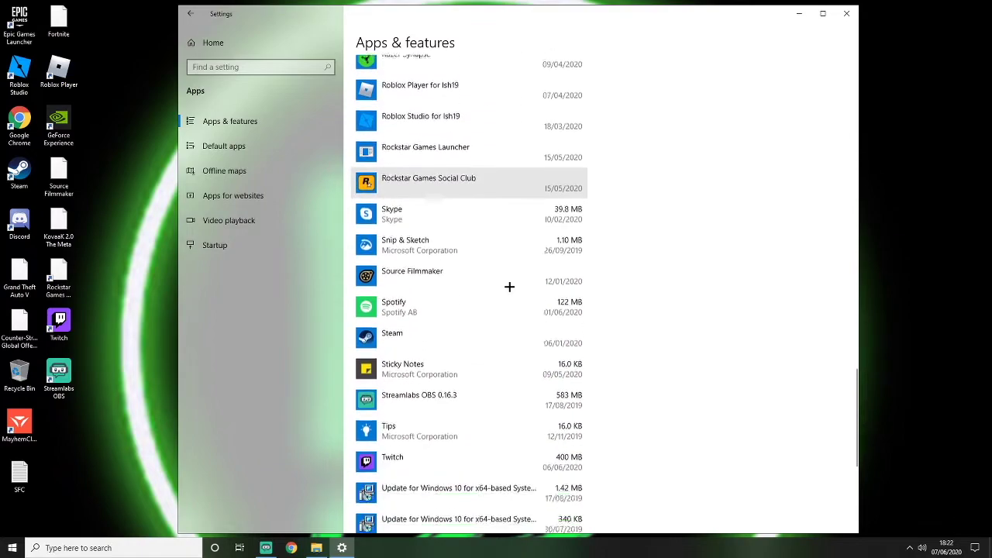
scroll(511, 294, "down", 5)
left_click(231, 147)
left_click(231, 173)
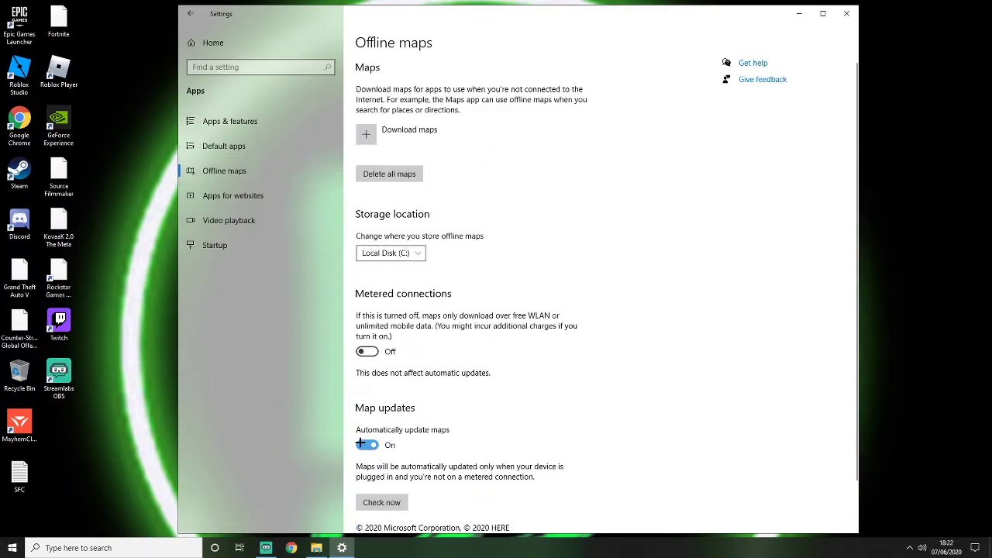
scroll(454, 337, "down", 2)
- Turn off both Maps entries under Apps for websites and check the Video playback and Startup pages
left_click(223, 196)
left_click(556, 125)
left_click(555, 154)
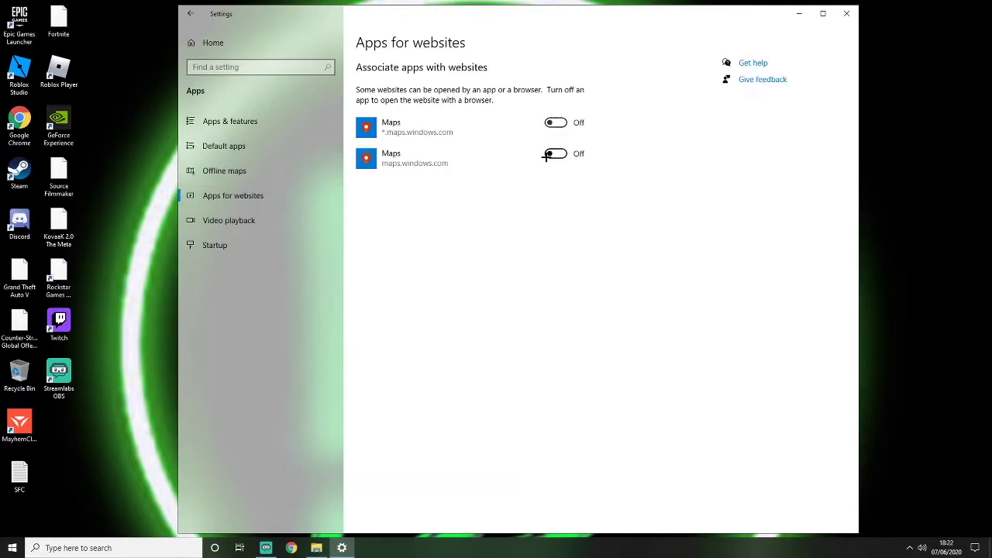
left_click(222, 217)
left_click(225, 243)
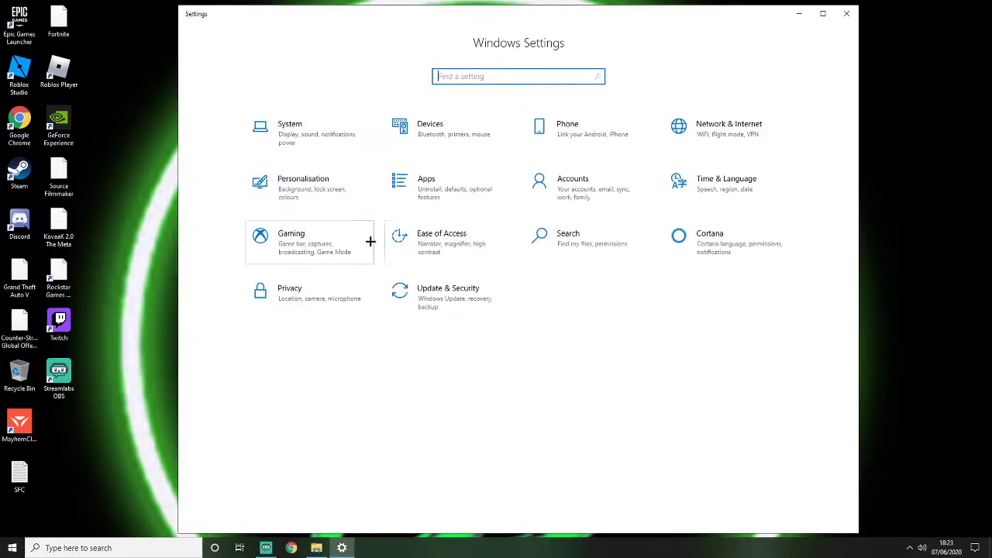
- Turn off Game bar recording and broadcasting and stop the Game bar opening from the controller button
left_click(304, 240)
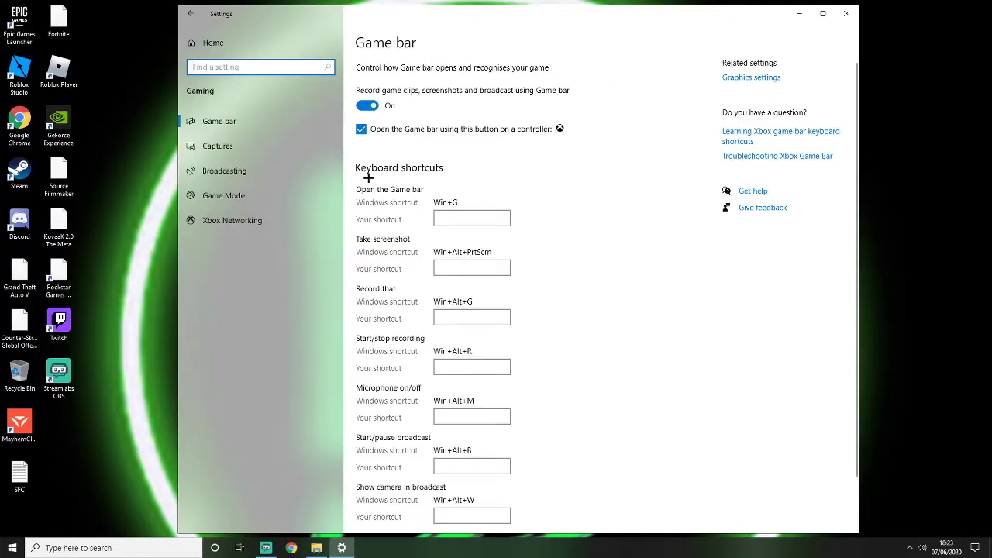
left_click(363, 106)
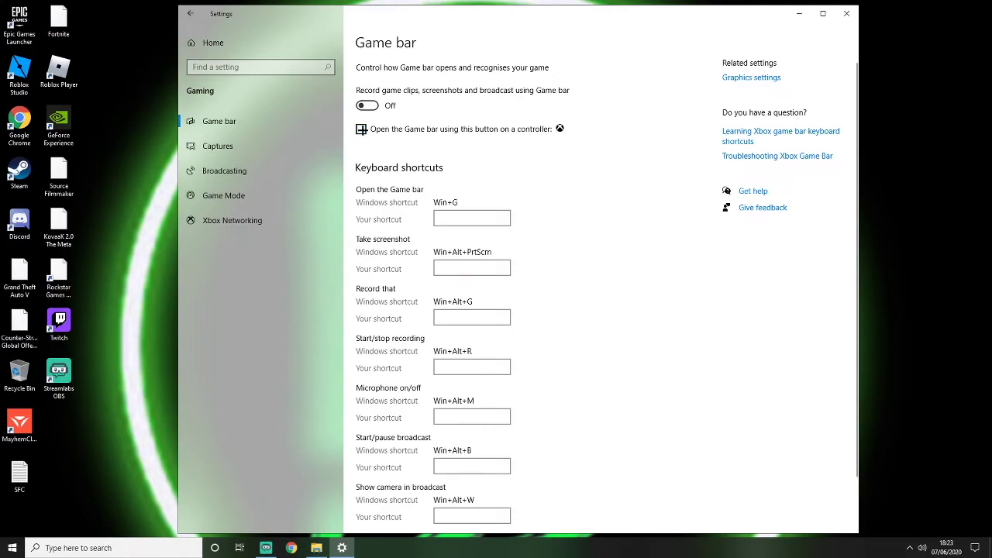
- Review the Captures, Game Mode and Xbox Networking pages in the gaming settings
left_click(220, 149)
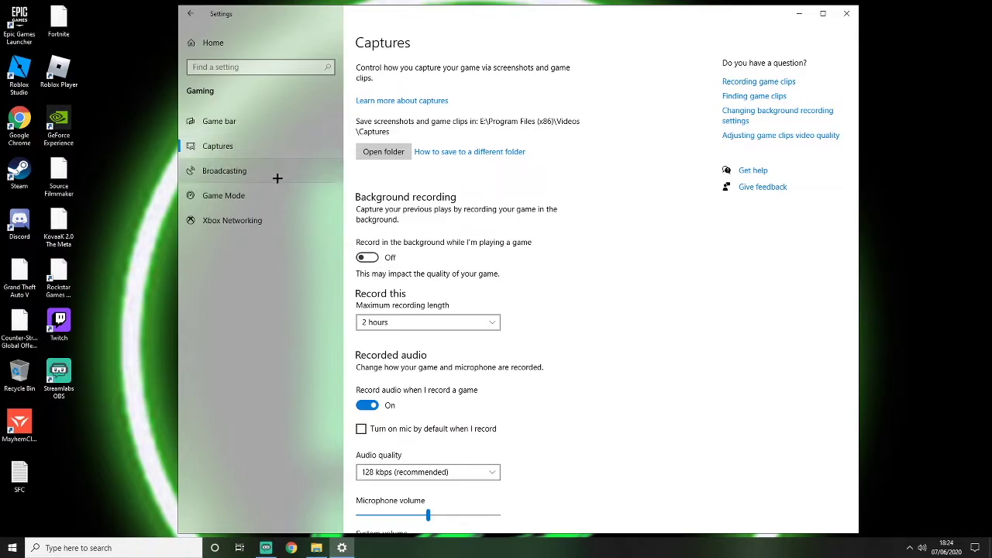
scroll(345, 193, "down", 2)
scroll(358, 137, "up", 2)
left_click(215, 196)
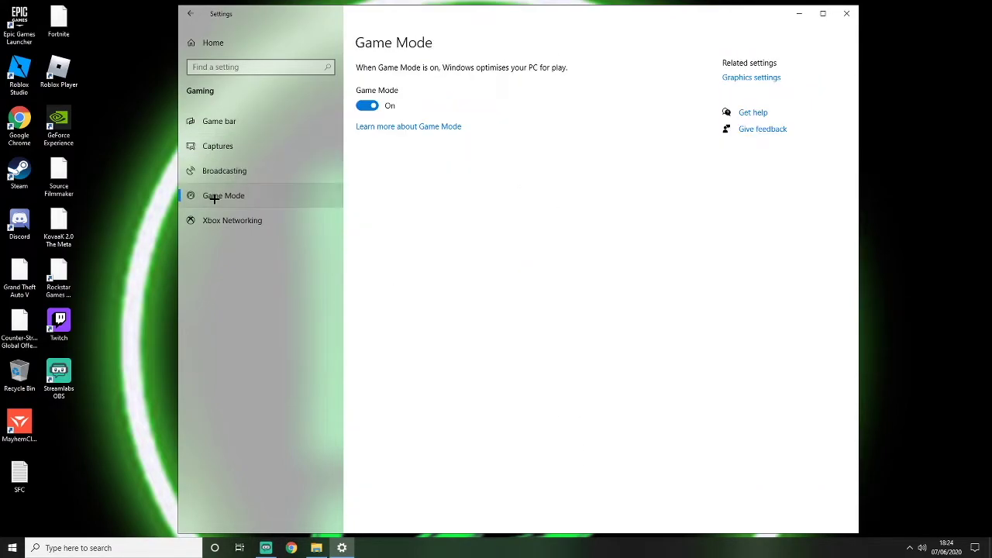
left_click(230, 221)
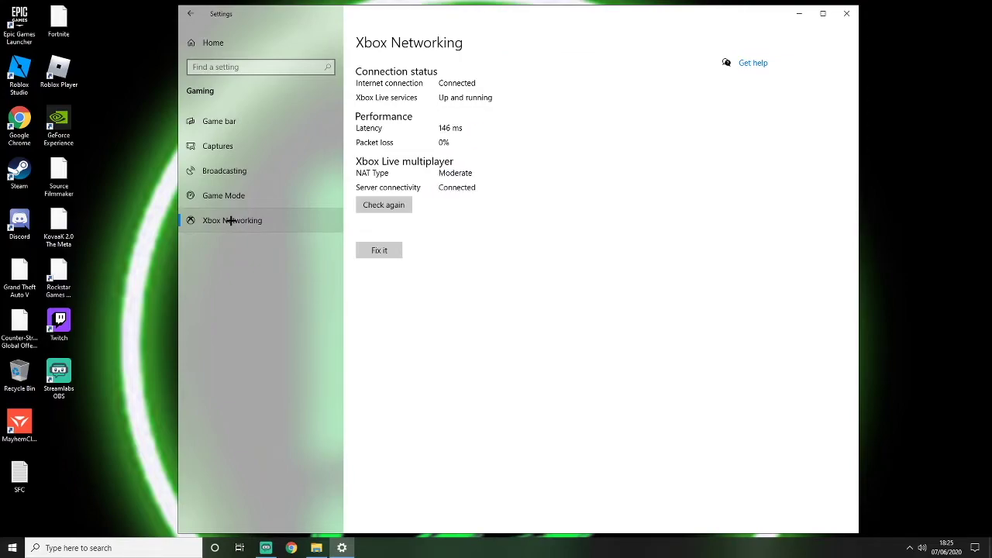
- Open the Services console, widen its window and stop the Xbox Live Networking Service
left_click(66, 548)
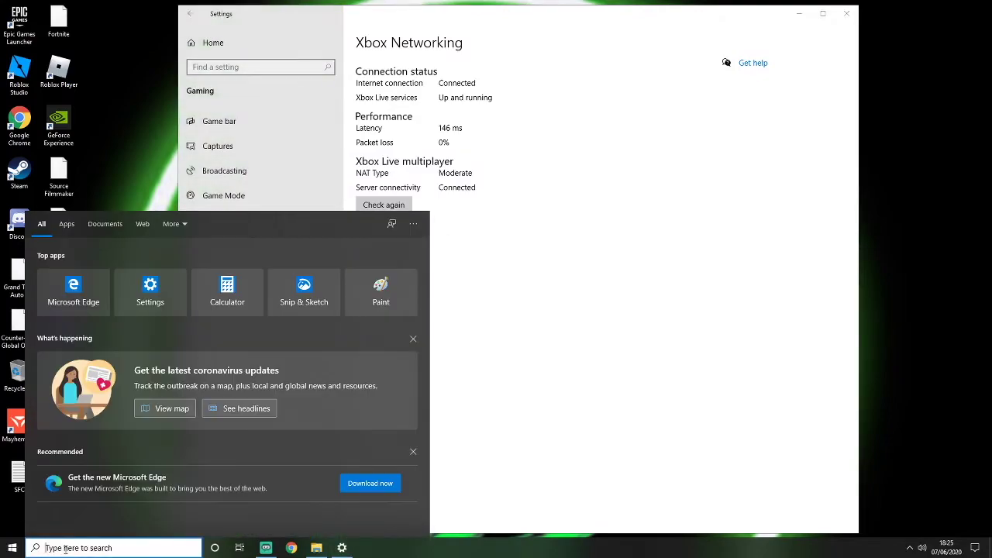
type("services")
key("Return")
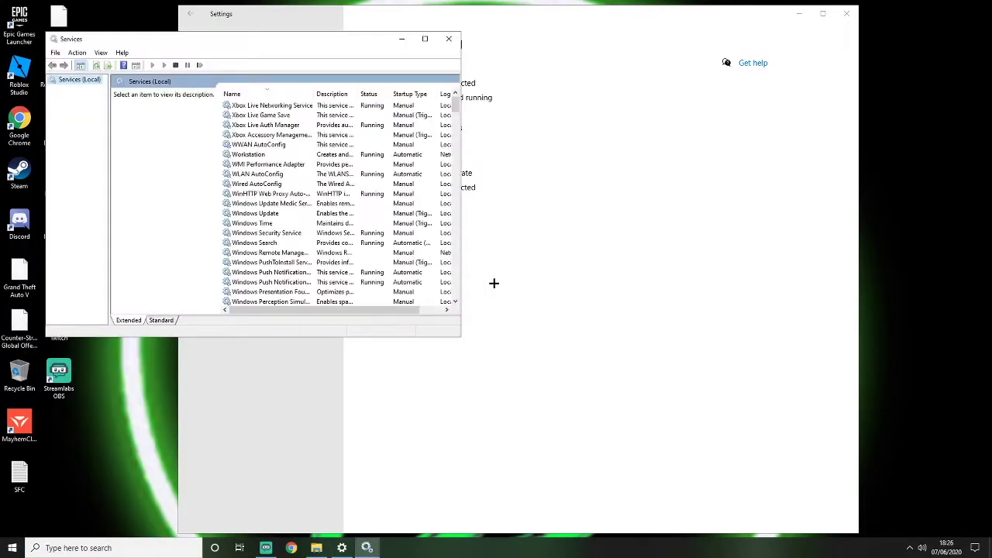
left_click_drag(462, 338, 593, 338)
right_click(258, 105)
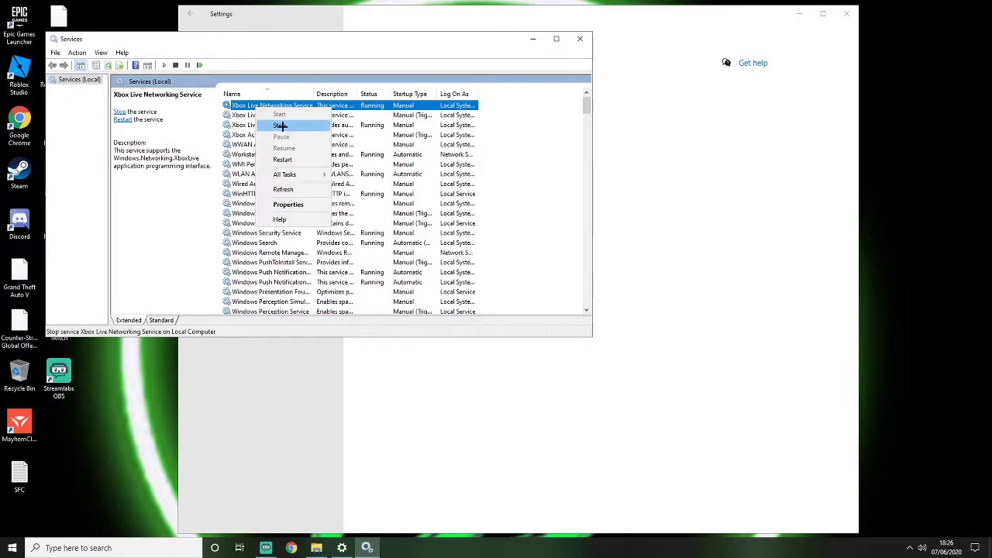
left_click(275, 115)
- Set the startup type of Xbox Accessory Management Service and Xbox Live Auth Manager to Disabled
left_click(255, 272)
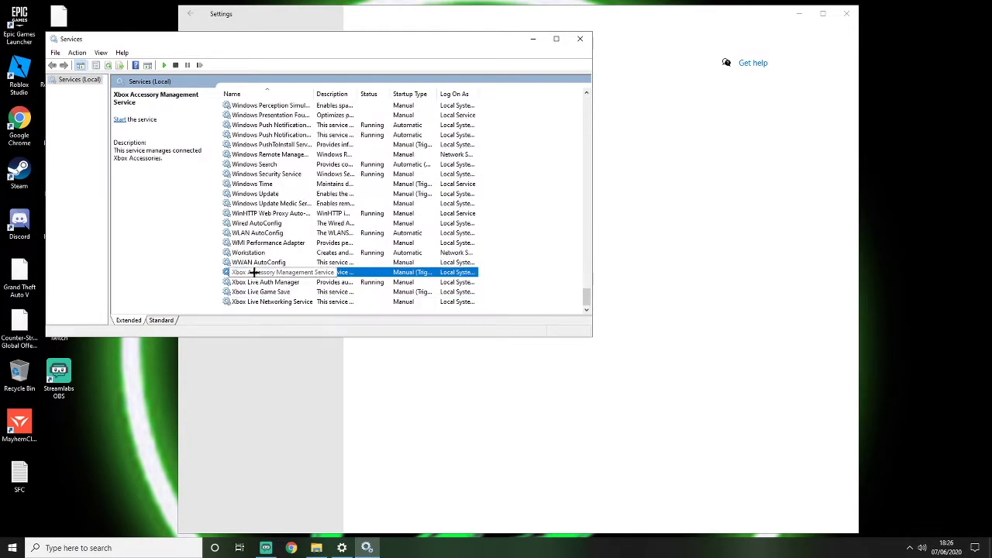
double_click(258, 271)
left_click(287, 179)
left_click(288, 209)
left_click(316, 295)
double_click(307, 282)
left_click(289, 179)
left_click(288, 210)
left_click(316, 295)
- Set the startup type of Xbox Live Game Save and Xbox Live Networking Service to Disabled
double_click(307, 292)
left_click(289, 179)
left_click(291, 203)
left_click(288, 179)
left_click(289, 209)
left_click(316, 295)
double_click(258, 299)
left_click(288, 179)
left_click(289, 210)
left_click(316, 295)
- Stop the running Xbox Live Auth Manager service
right_click(271, 282)
left_click(294, 299)
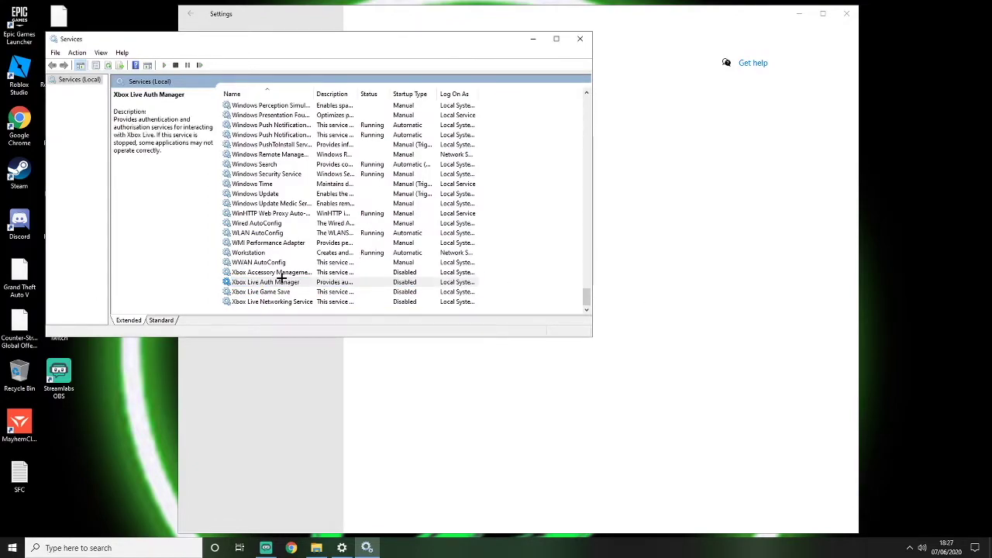
left_click(271, 301)
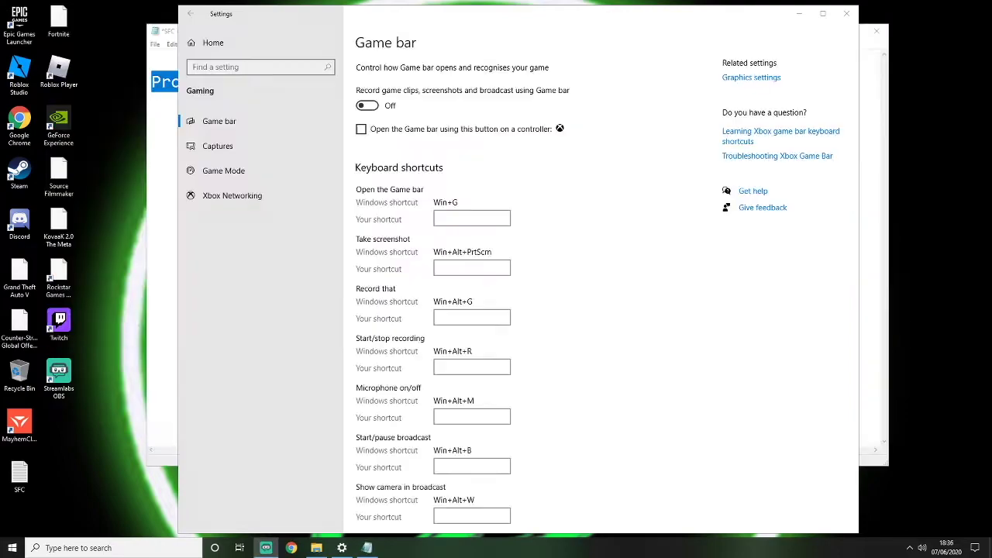
- Open Graphics settings and move the Settings window down so the Fortnite path in the SFC note stays readable
left_click(739, 81)
left_click(161, 180)
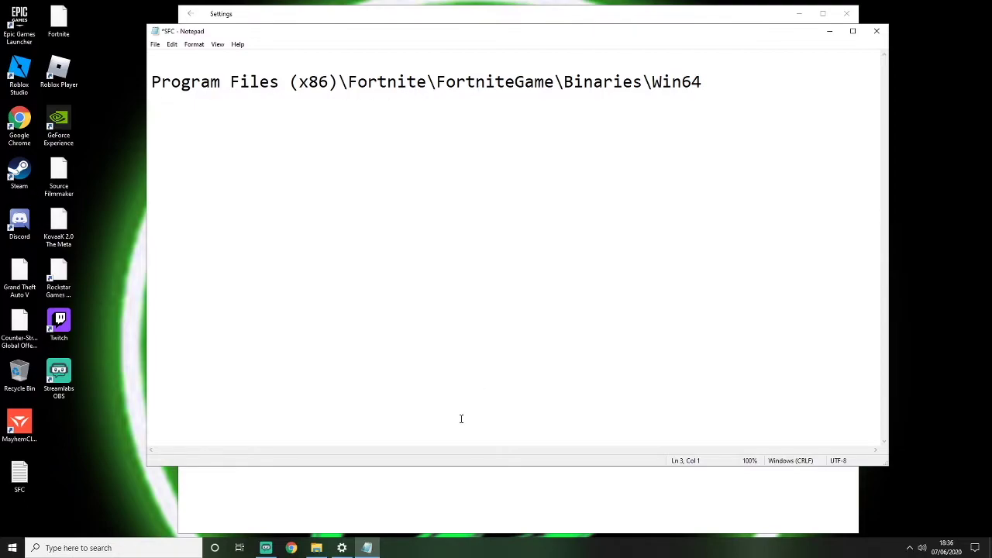
left_click(401, 502)
left_click_drag(562, 6, 549, 102)
- Browse for a classic app in the YouTube (E:) folder Program Files (x86)\Fortnite\FortniteGame\Binaries\Win64
left_click(216, 286)
left_click(224, 316)
double_click(285, 182)
double_click(295, 187)
double_click(296, 186)
left_click(195, 126)
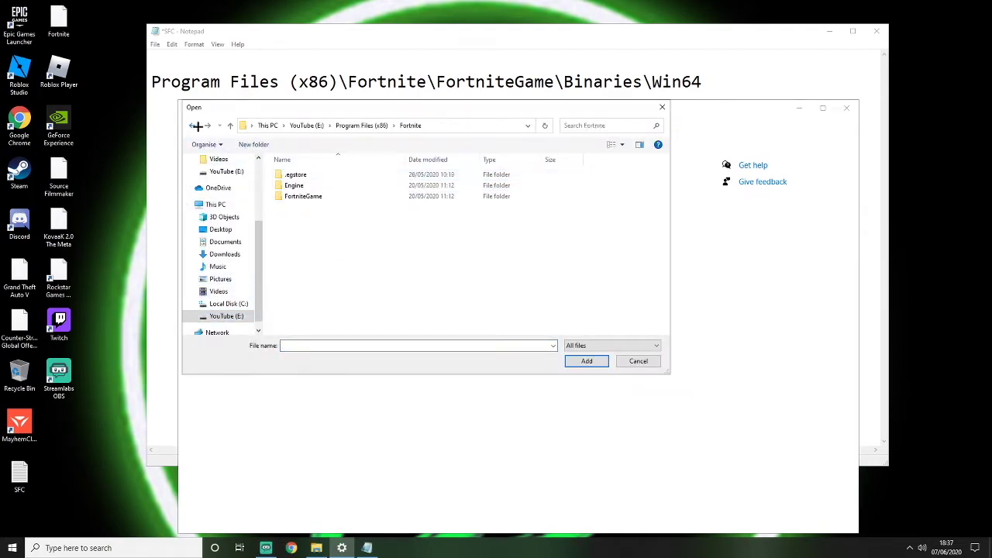
double_click(290, 196)
double_click(290, 174)
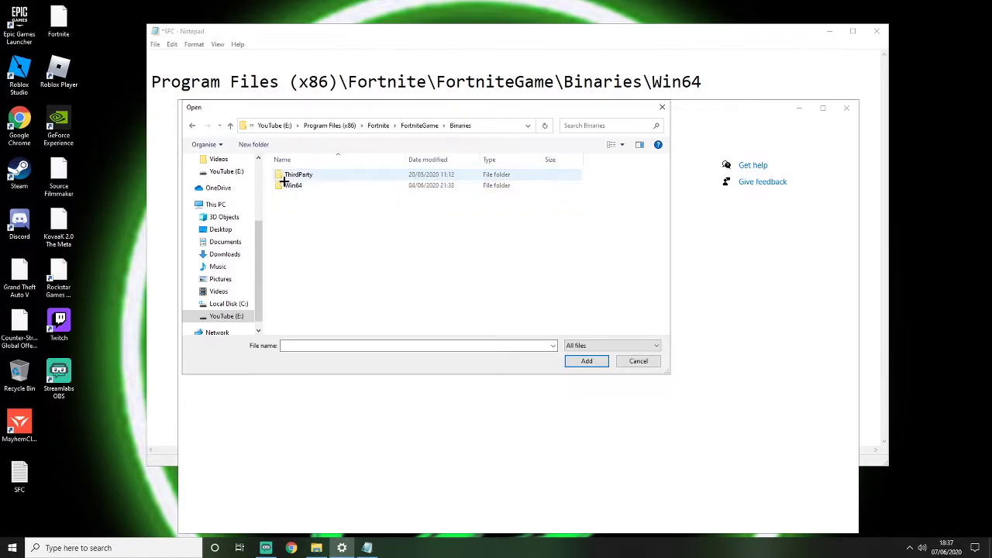
double_click(291, 175)
- Add FortniteClient-Win64-Shipping from the Win64 folder to the graphics performance preference list
left_click(306, 204)
left_click(302, 196)
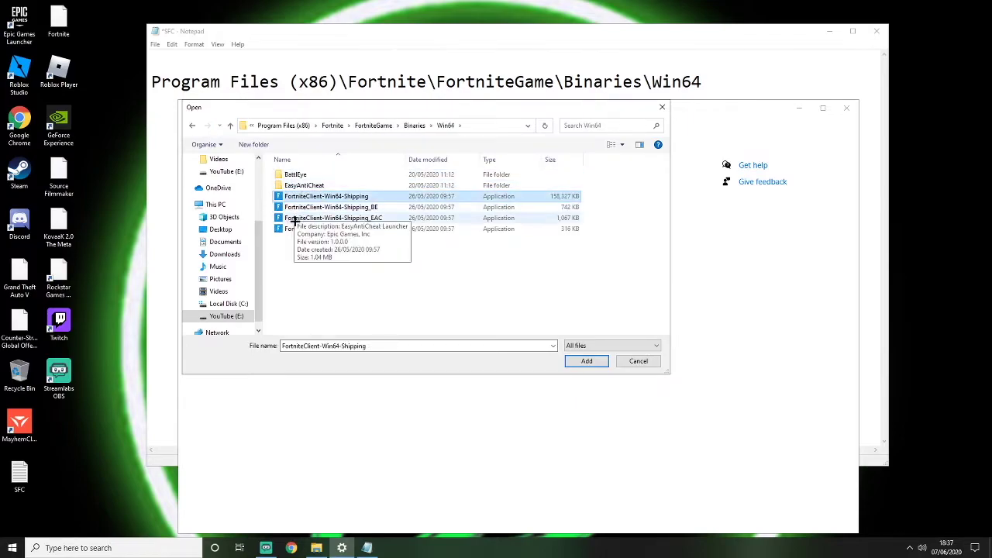
left_click(299, 229)
left_click(297, 218)
left_click(294, 207)
left_click(291, 196)
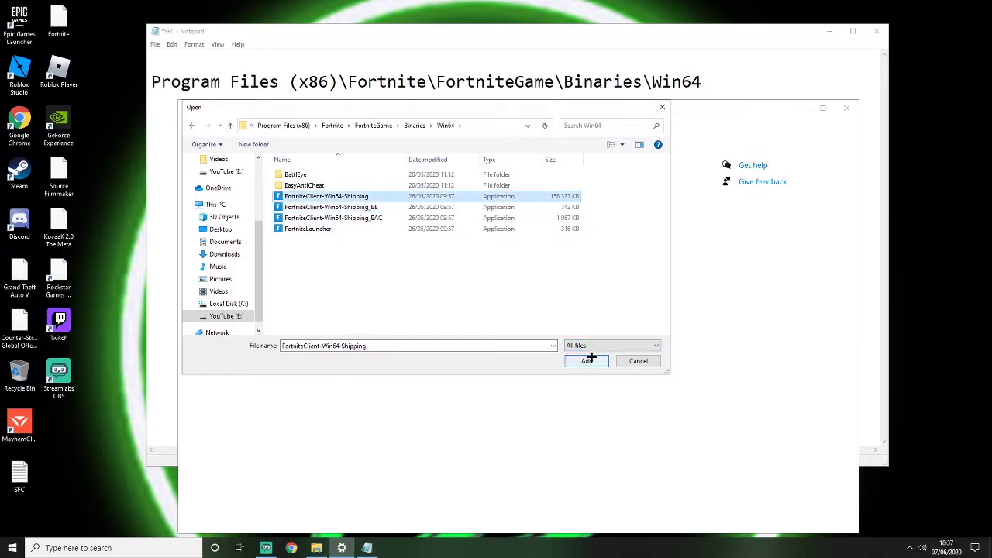
left_click(586, 361)
- Add FortniteClient-Win64-Shipping_BE and FortniteClient-Win64-Shipping_EAC to the graphics performance preference list
left_click(220, 288)
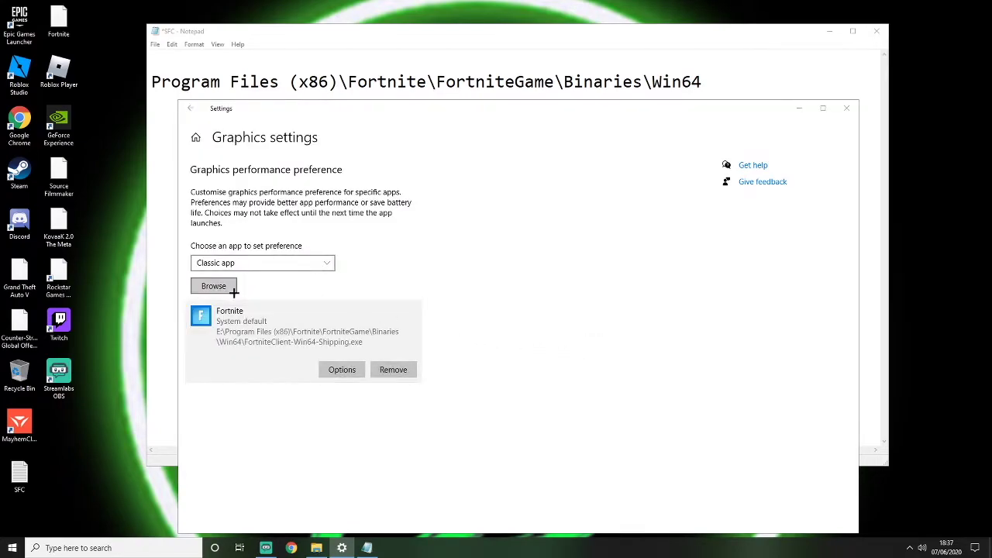
left_click(304, 208)
left_click(586, 361)
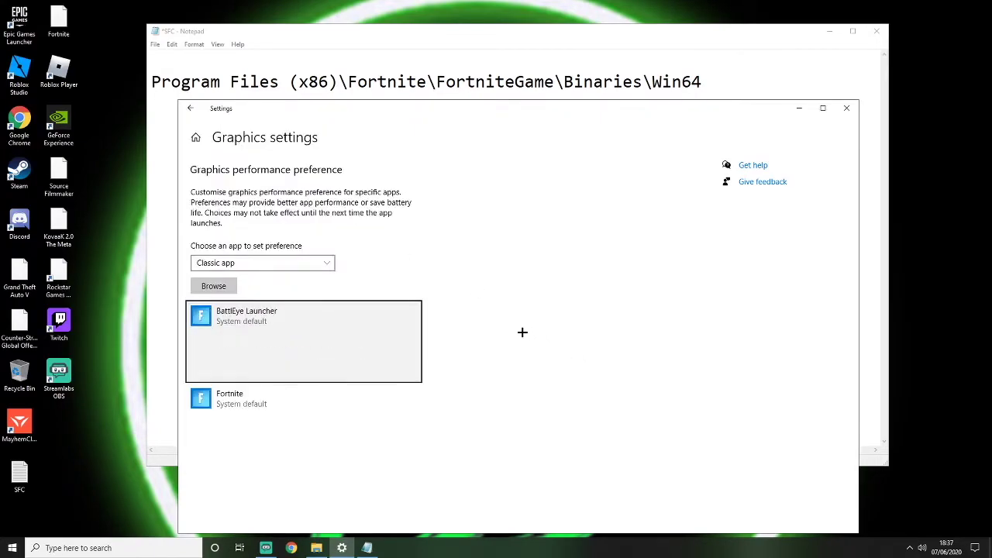
left_click(215, 286)
left_click(307, 217)
left_click(587, 361)
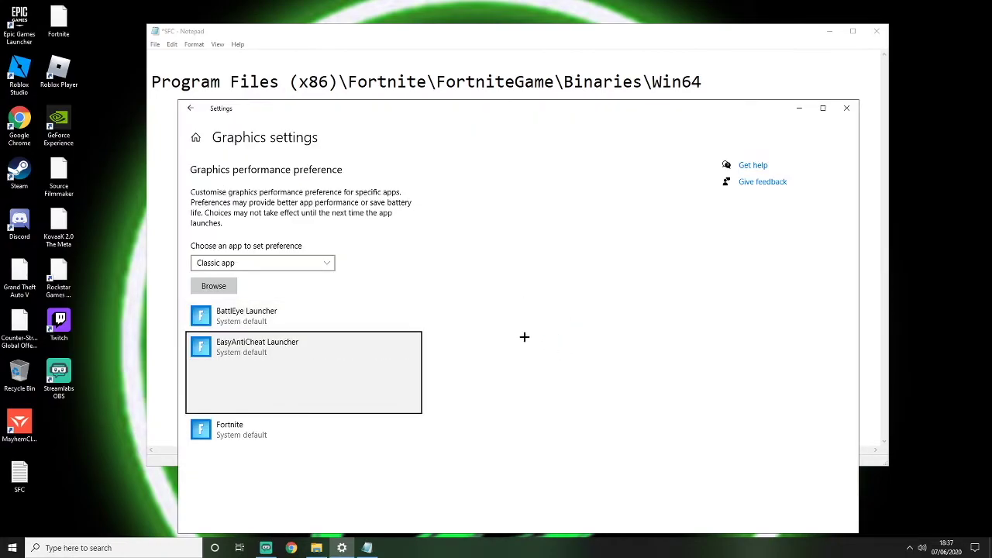
- Add FortniteLauncher from the Win64 folder to the graphics performance preference list
left_click(216, 286)
left_click(296, 228)
left_click(586, 361)
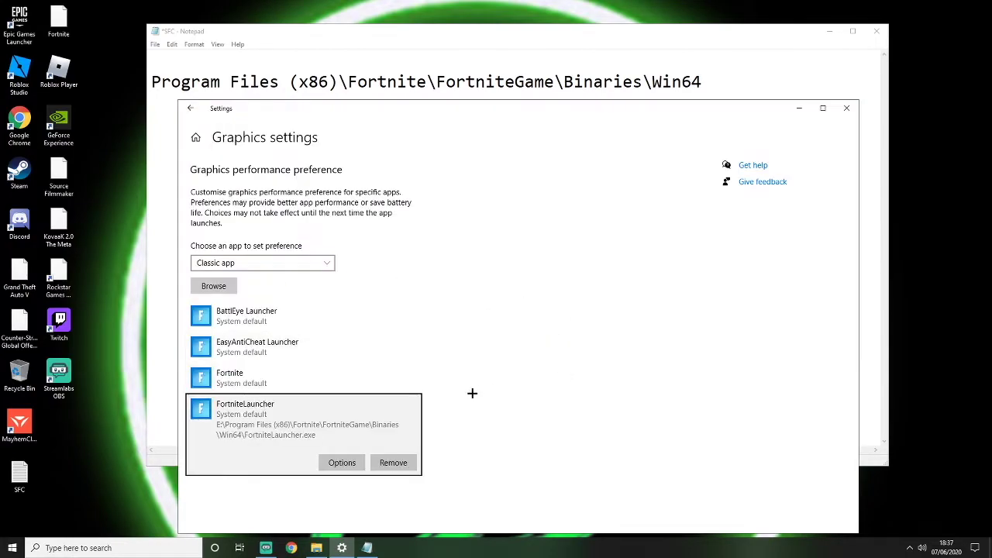
- Set the graphics preference of BattlEye Launcher and EasyAntiCheat Launcher to High performance and save each
left_click(345, 321)
left_click(342, 370)
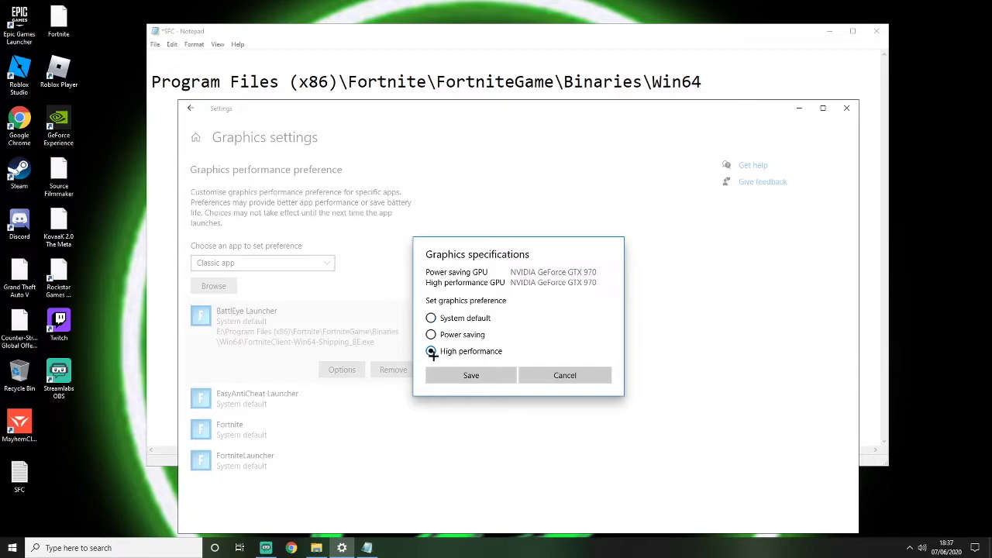
left_click(469, 377)
left_click(304, 393)
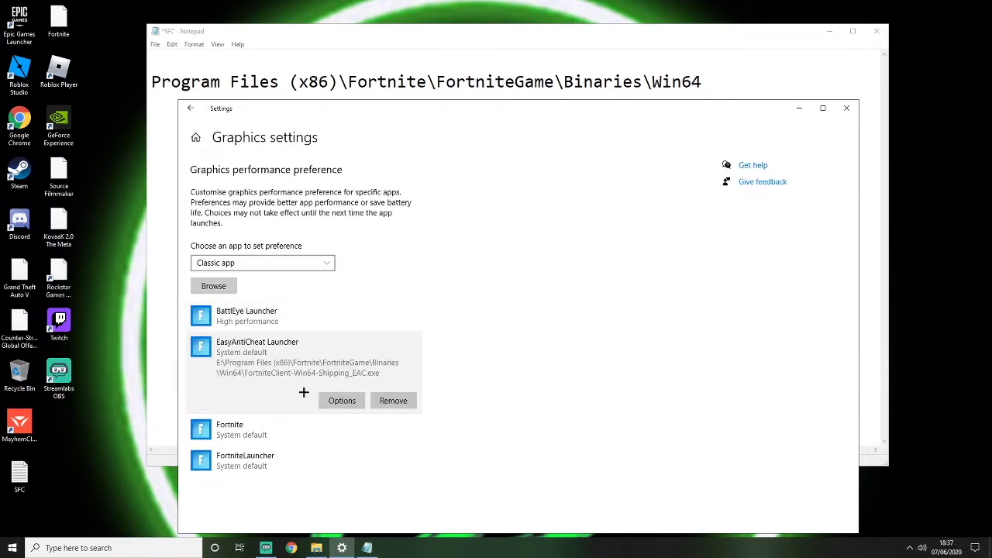
left_click(342, 401)
left_click(431, 351)
left_click(455, 375)
- Set the graphics preference of Fortnite and FortniteLauncher to High performance and save each
left_click(290, 426)
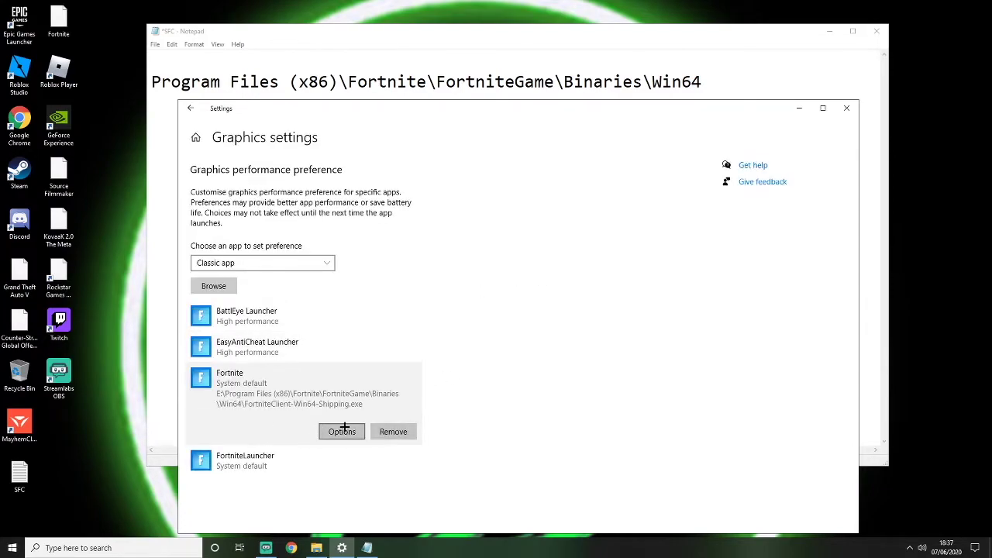
left_click(341, 431)
left_click(431, 351)
left_click(455, 375)
left_click(265, 460)
left_click(341, 461)
left_click(432, 351)
left_click(459, 377)
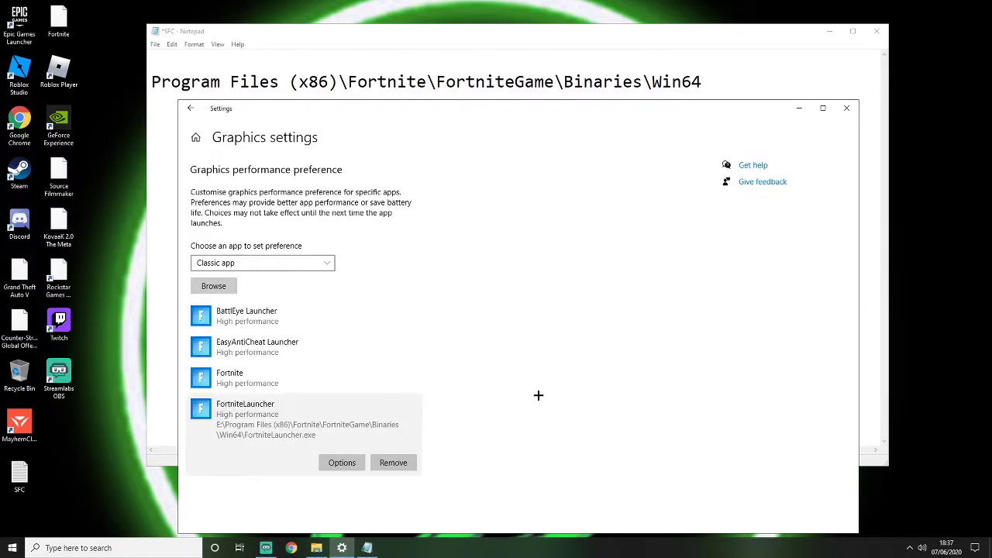
left_click(348, 461)
left_click(471, 375)
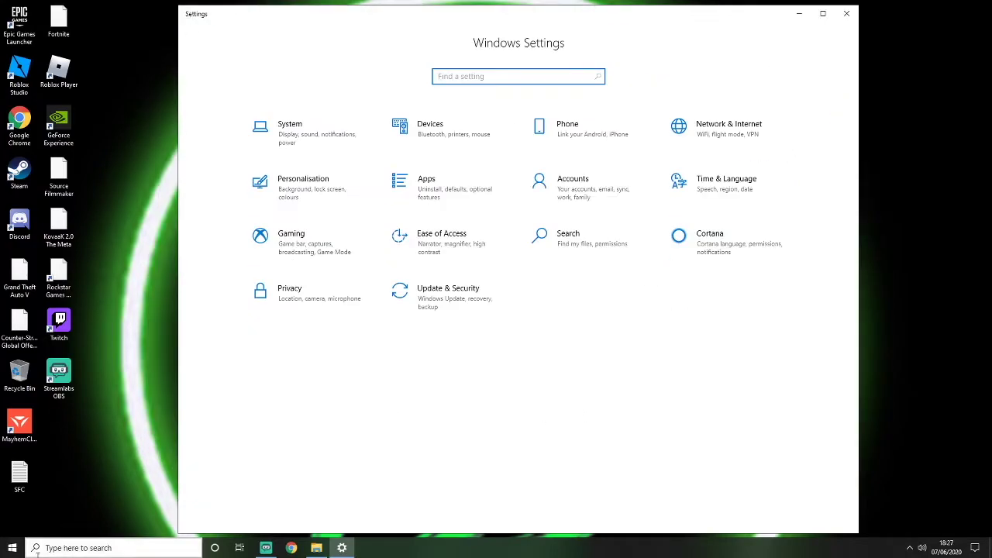
- Find and open Control Panel through a search for "control", and enlarge its window to show all items
left_click(53, 549)
type("control")
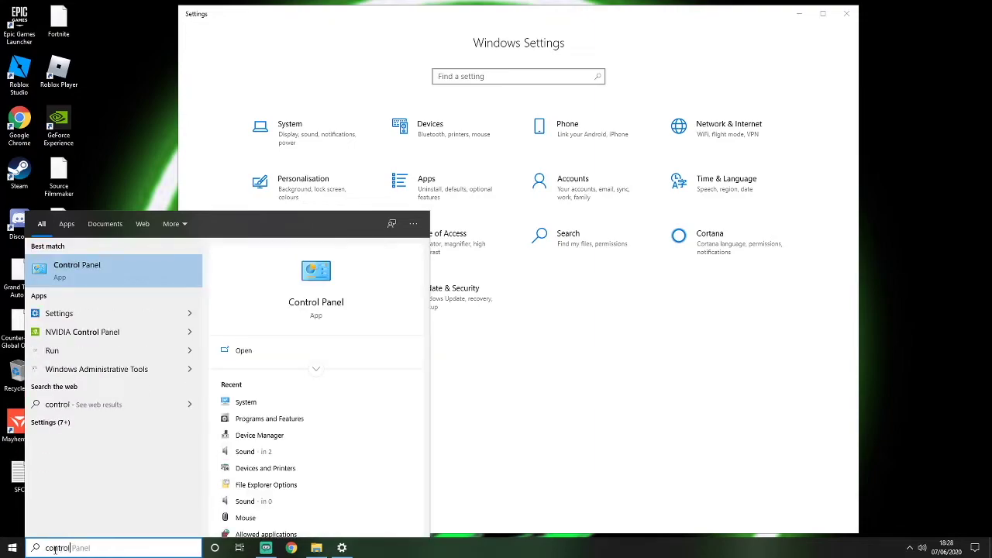
left_click(85, 269)
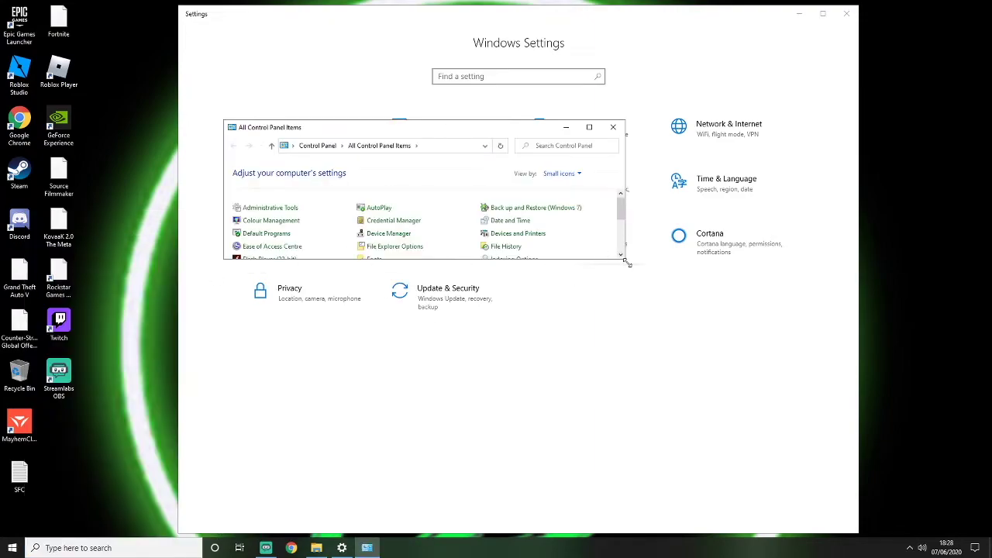
left_click_drag(623, 260, 713, 425)
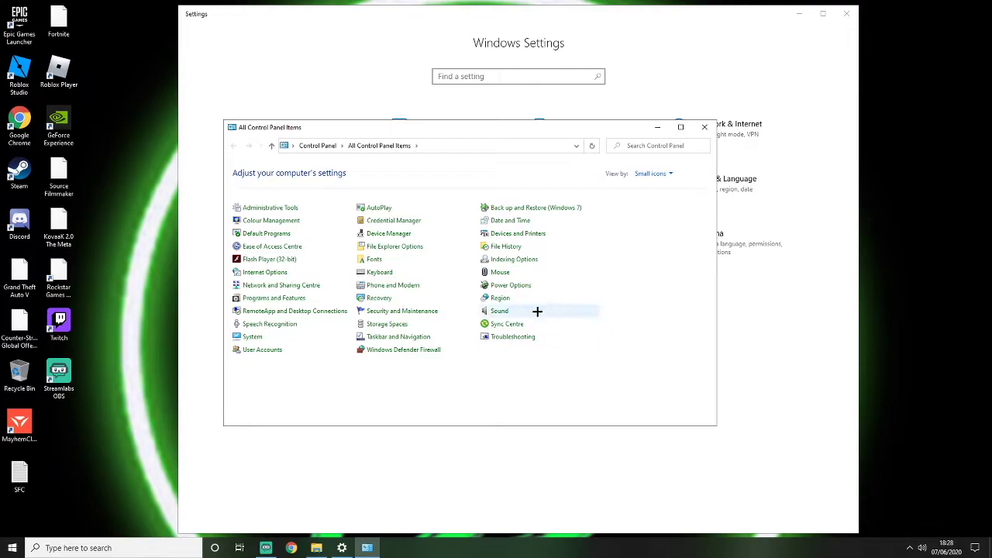
- In Power Options, reveal the additional power plans and select the one listed there
left_click(502, 286)
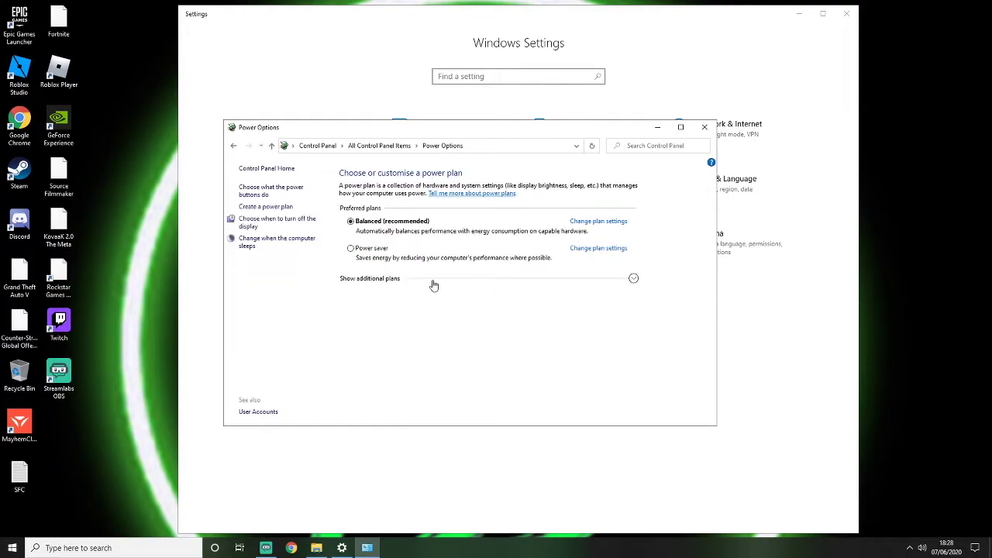
left_click(632, 278)
left_click(350, 293)
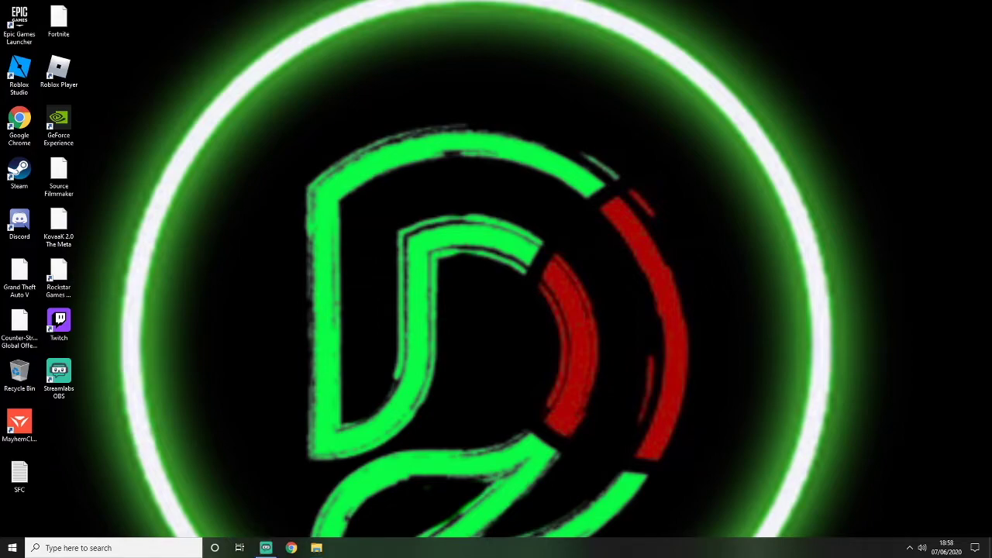
- Turn off Transparency effects in the Colours personalisation settings and close Settings
right_click(500, 311)
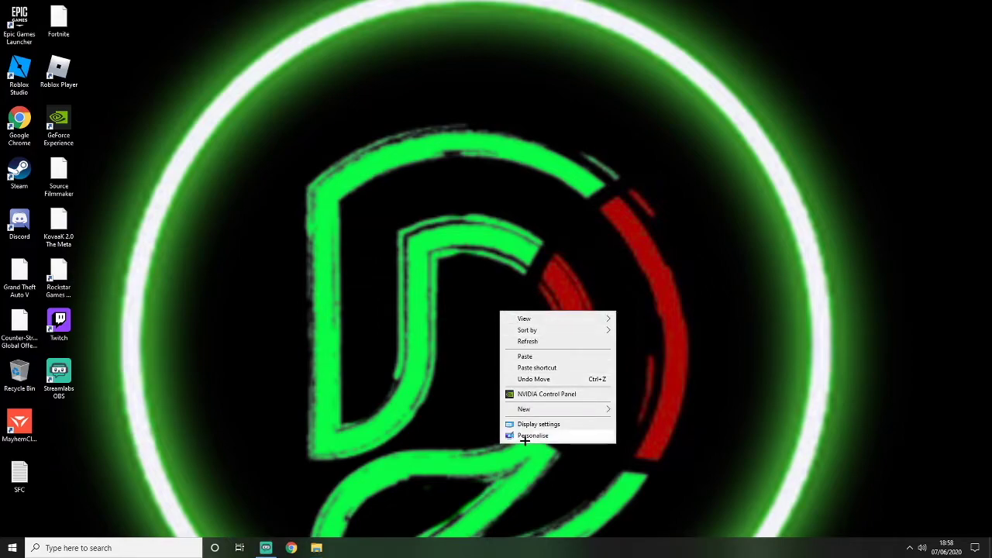
left_click(525, 437)
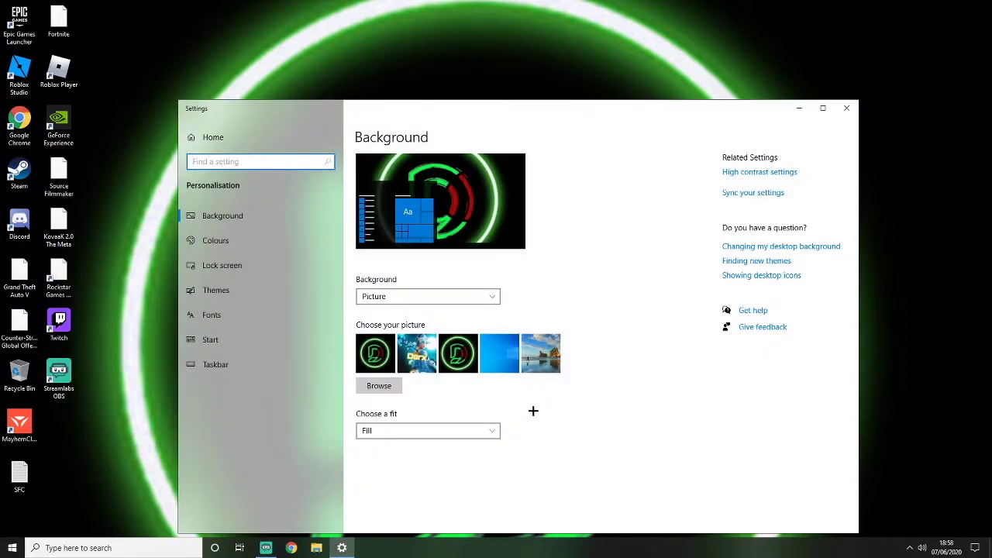
left_click(255, 247)
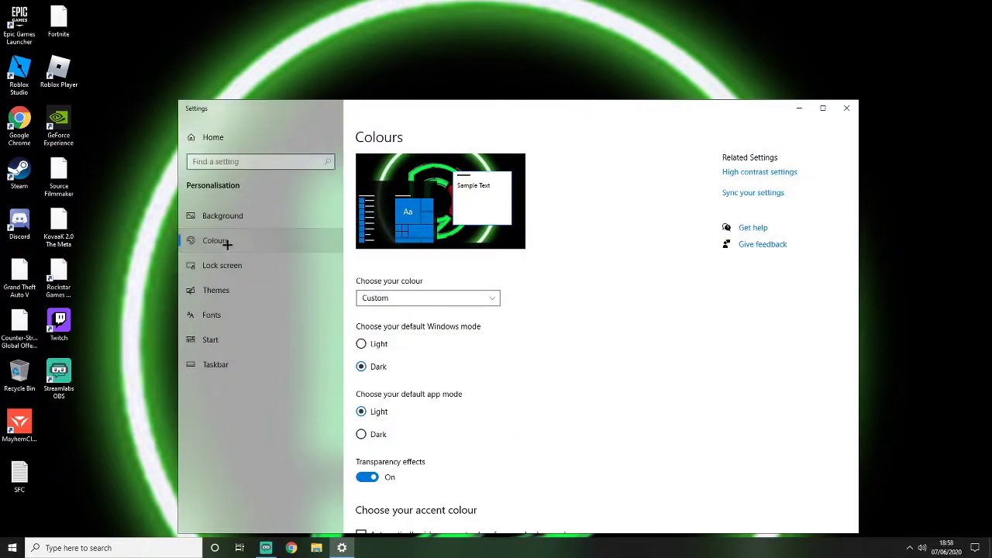
left_click(361, 477)
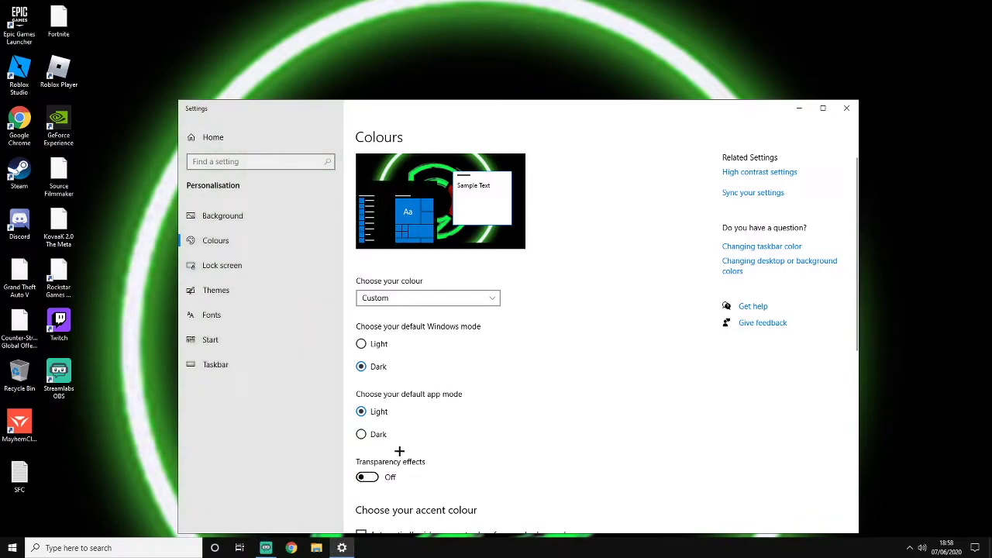
key("alt+F4")
- Open NVIDIA Control Panel, check the graphics driver version in System Information, and close both windows
right_click(432, 246)
left_click(464, 329)
left_click(226, 20)
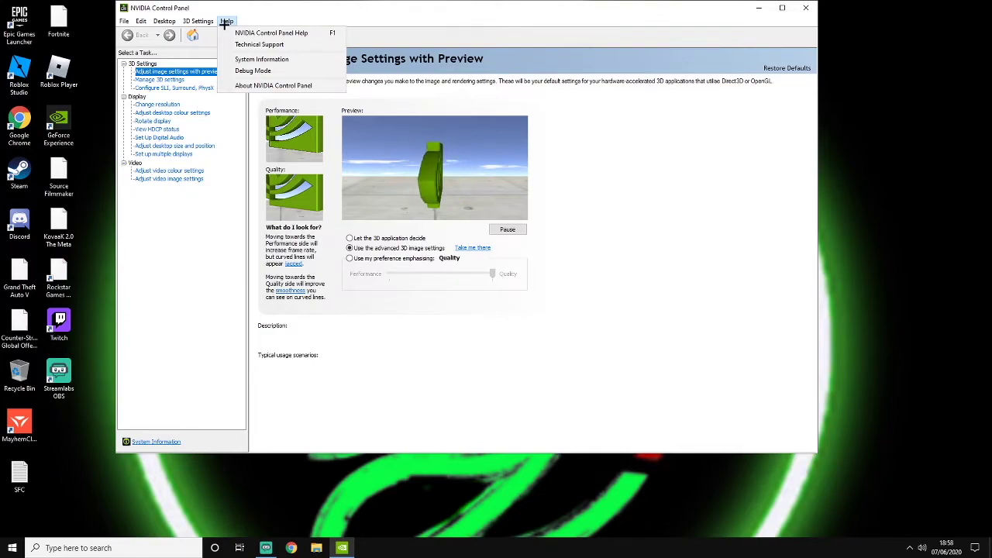
left_click(262, 59)
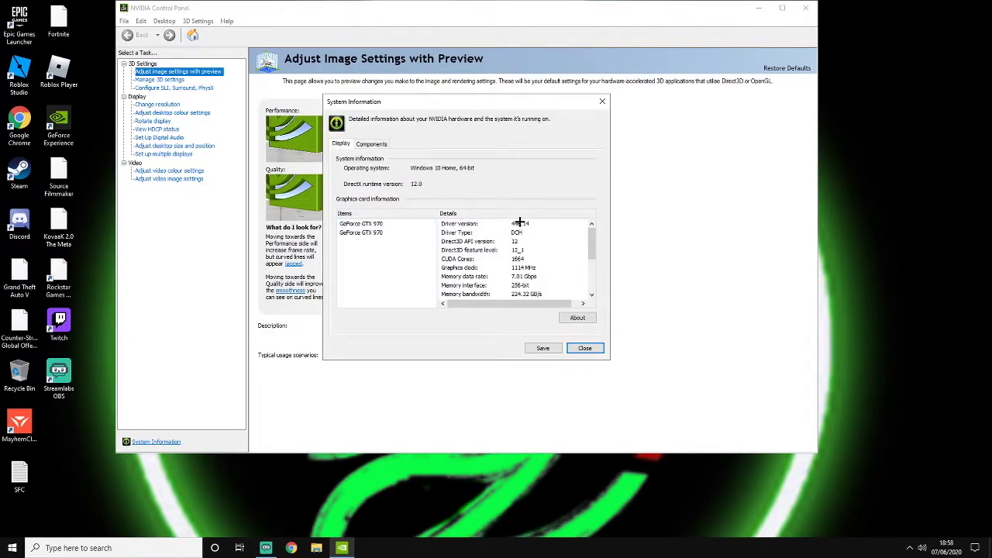
left_click(586, 348)
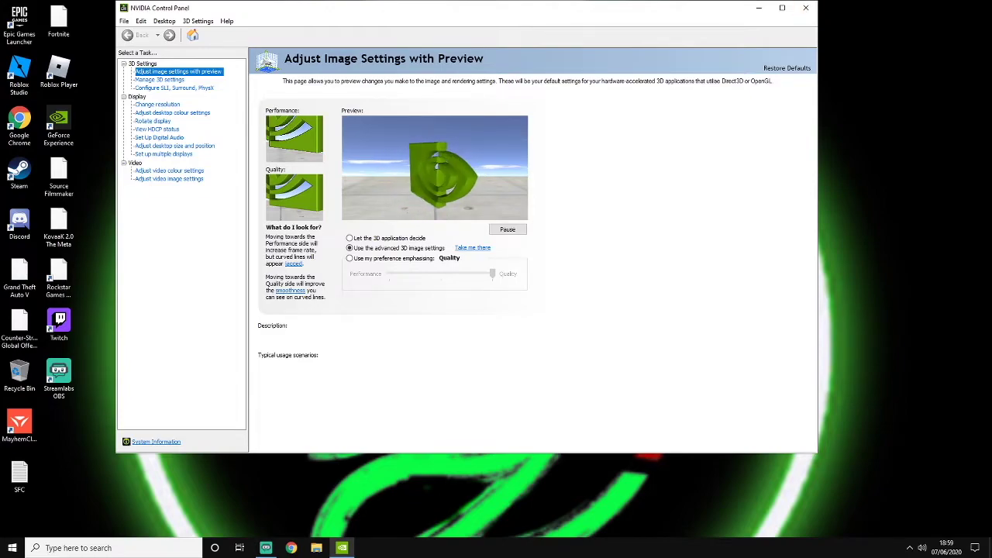
left_click(805, 8)
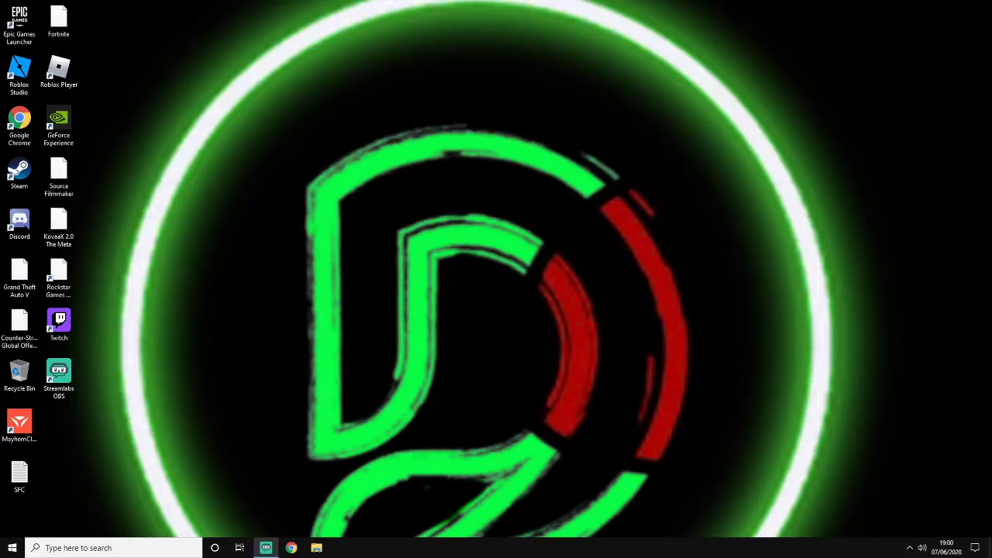
- Restart the PC
left_click(12, 548)
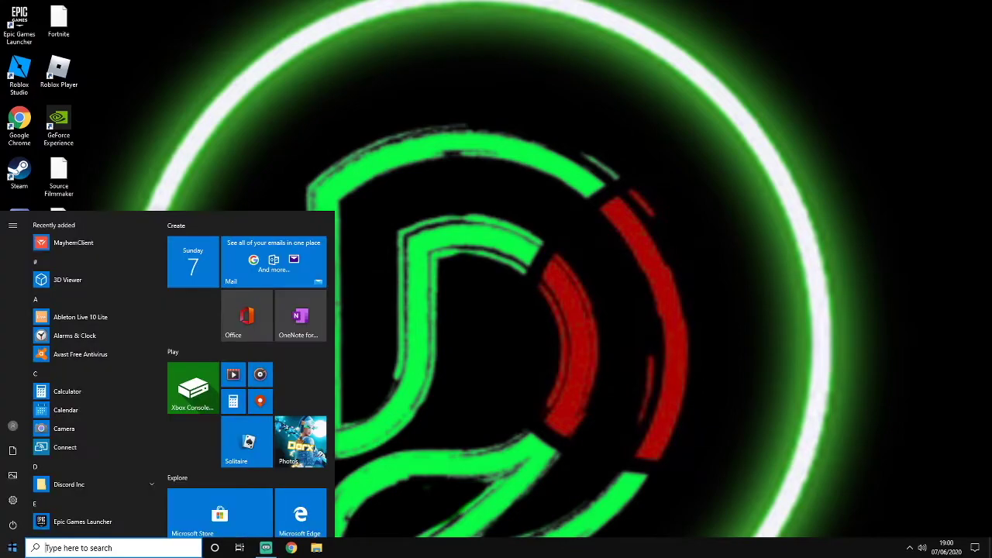
mouse_move(13, 526)
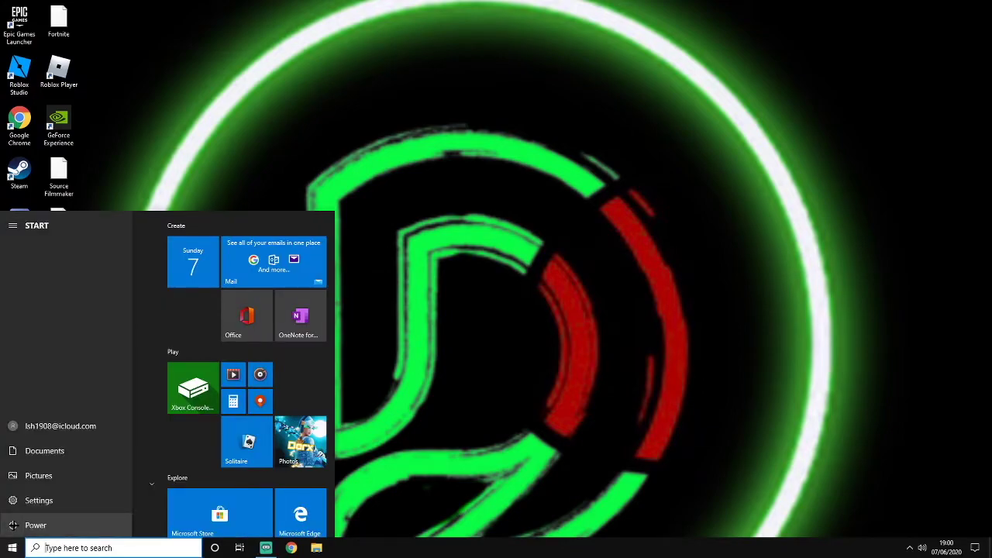
left_click(14, 526)
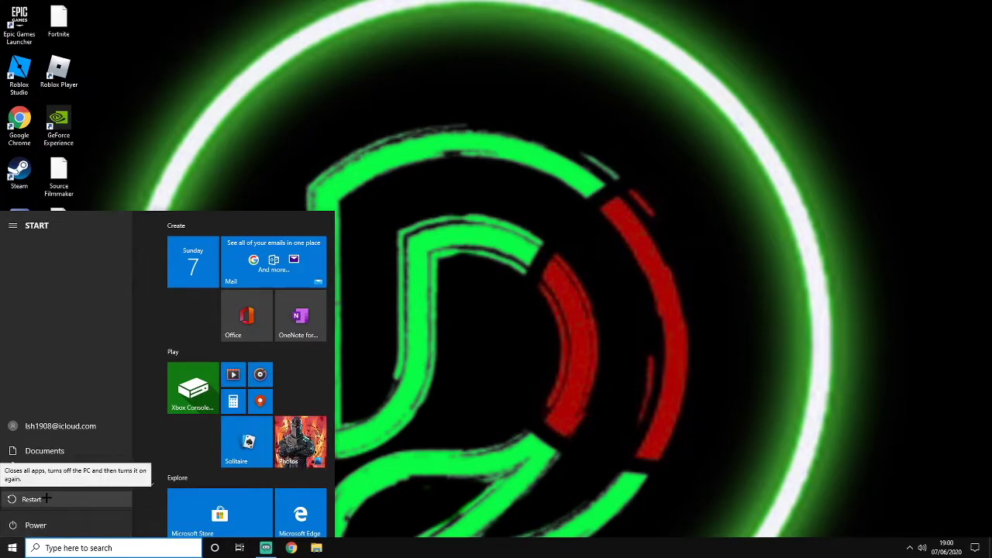
left_click(33, 501)
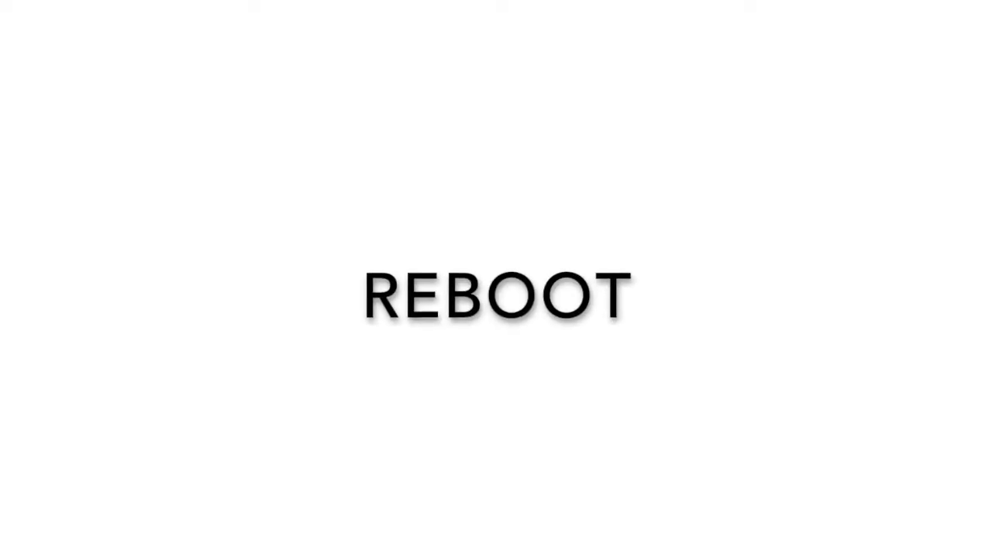